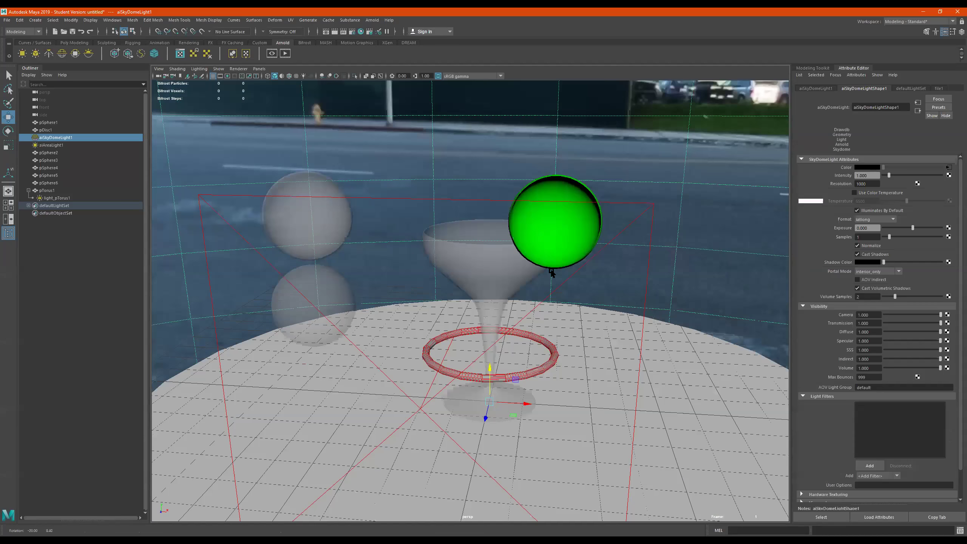
Group all scene objects from pSphere1 through light_pTorus1 and hide the group
left_click_drag(223, 110, 711, 495)
left_click(58, 123)
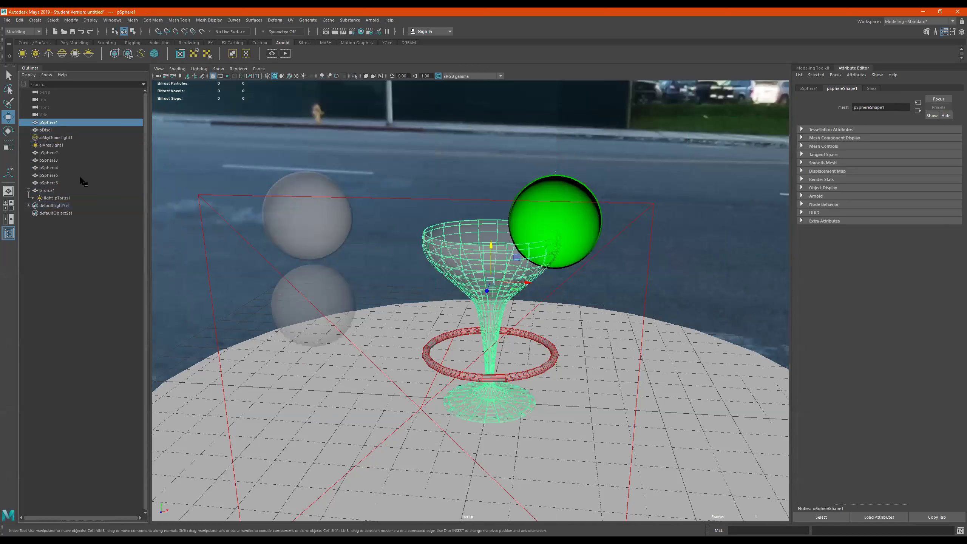
left_click(66, 199, "shift")
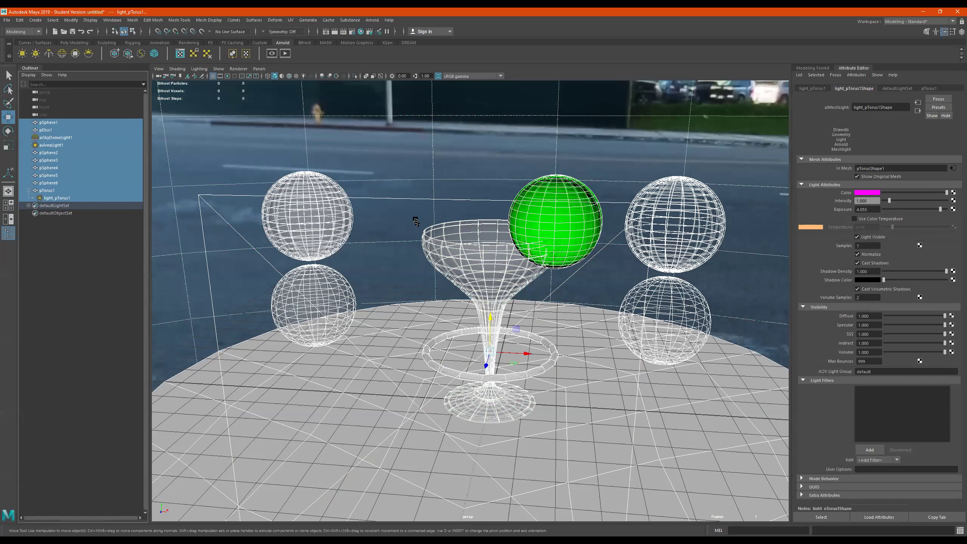
key("ctrl+g")
key("ctrl+h")
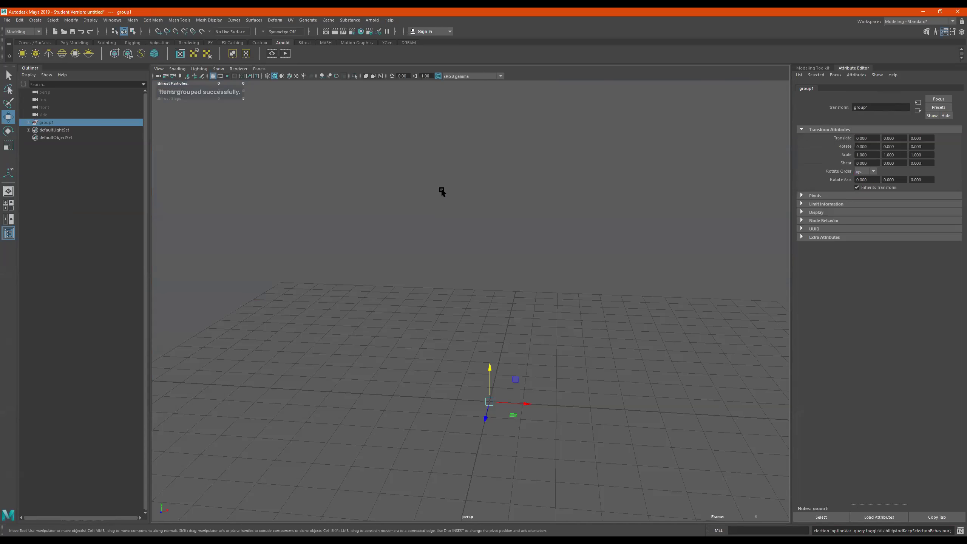
Create a polygon cube at the origin and scale it into a wide block, about 6 in X and 2.57 in Y and Z
left_click_drag(513, 300, 529, 303, "alt")
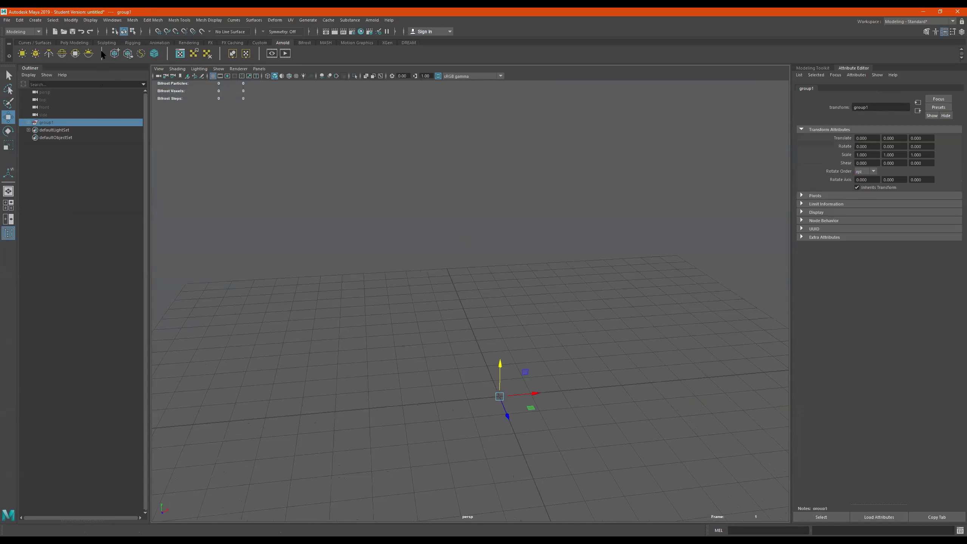
left_click(78, 43)
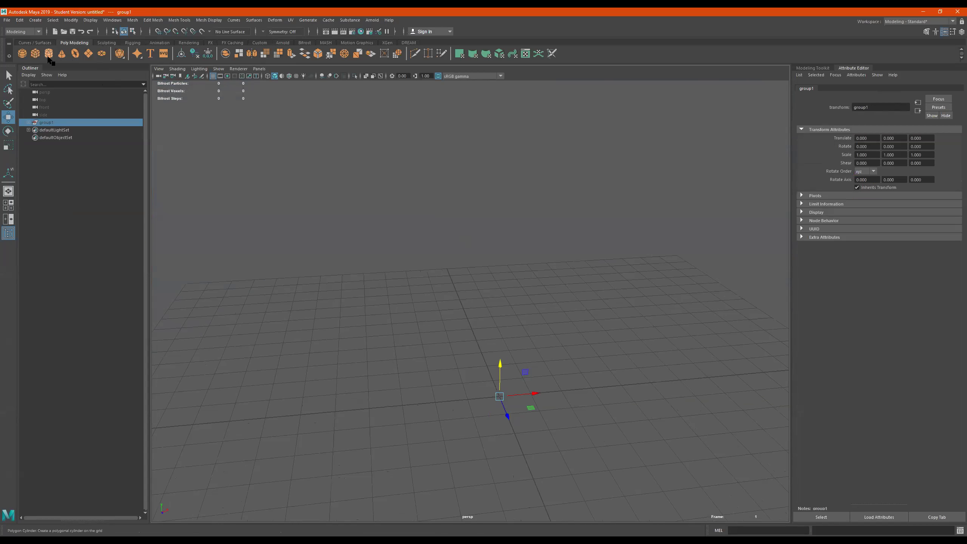
left_click(35, 53)
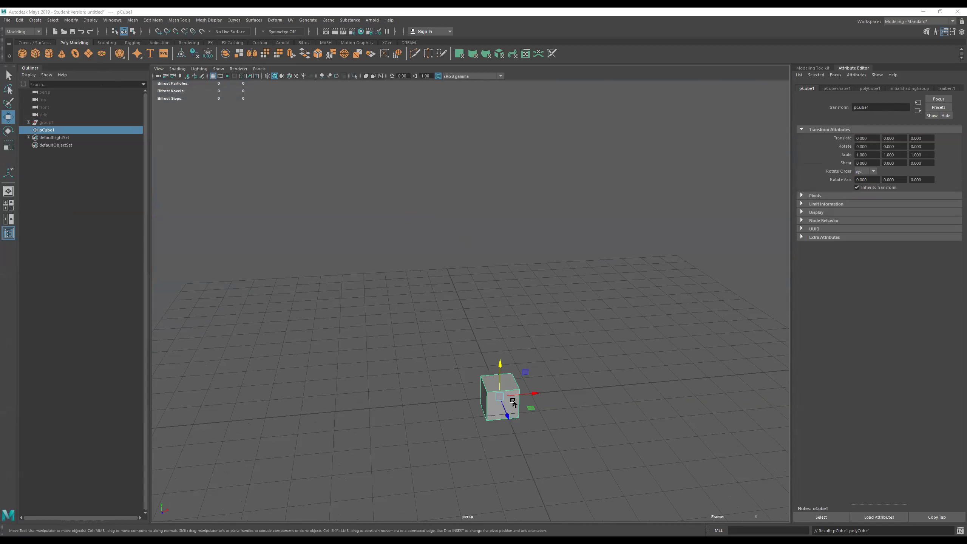
key("r")
left_click_drag(503, 396, 577, 400)
Duplicate the block, raise the copy above the original, narrow it to about 2.4 in X and align it with the block's left end
key("ctrl+d")
key("w")
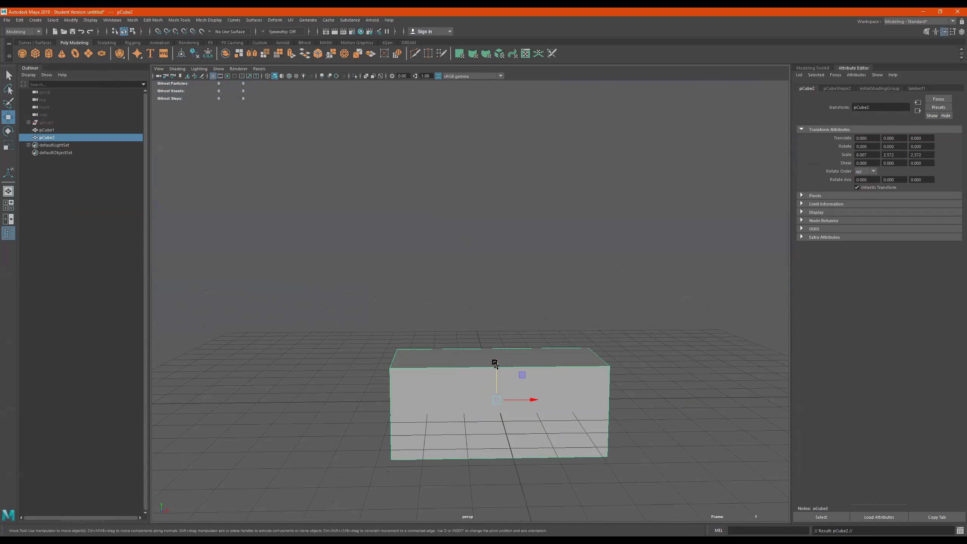
left_click_drag(494, 364, 489, 263)
key("r")
left_click_drag(546, 300, 470, 303)
key("w")
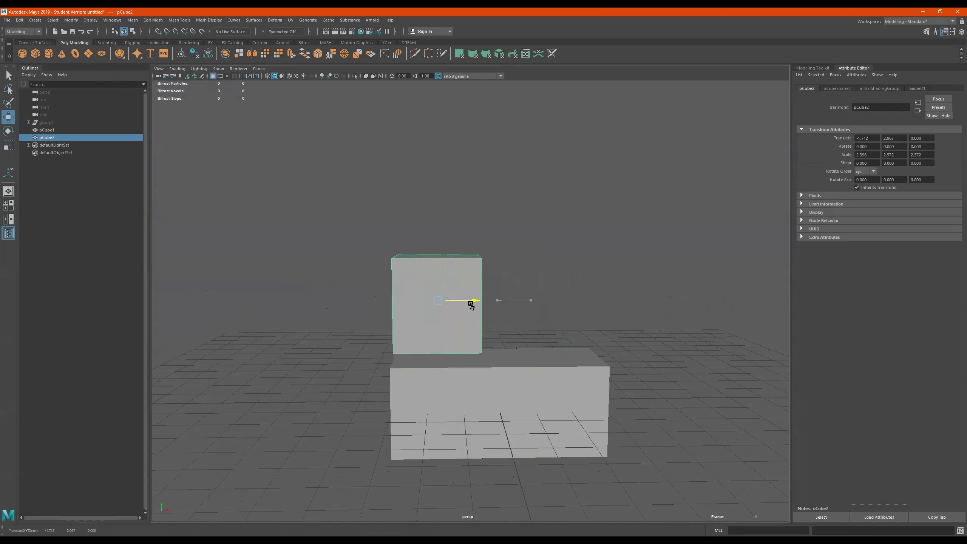
Stretch the upper block into a tall pillar by raising its top vertices and lowering its bottom vertices to the base
right_click_drag(432, 264, 385, 255)
left_click_drag(526, 216, 368, 267)
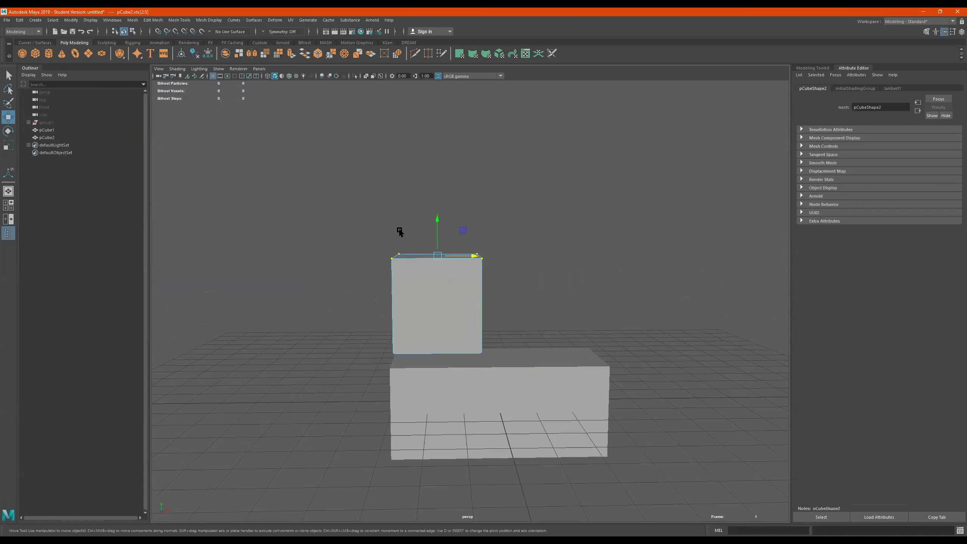
left_click_drag(430, 221, 429, 110)
left_click_drag(535, 274, 339, 436)
left_click_drag(438, 309, 438, 321)
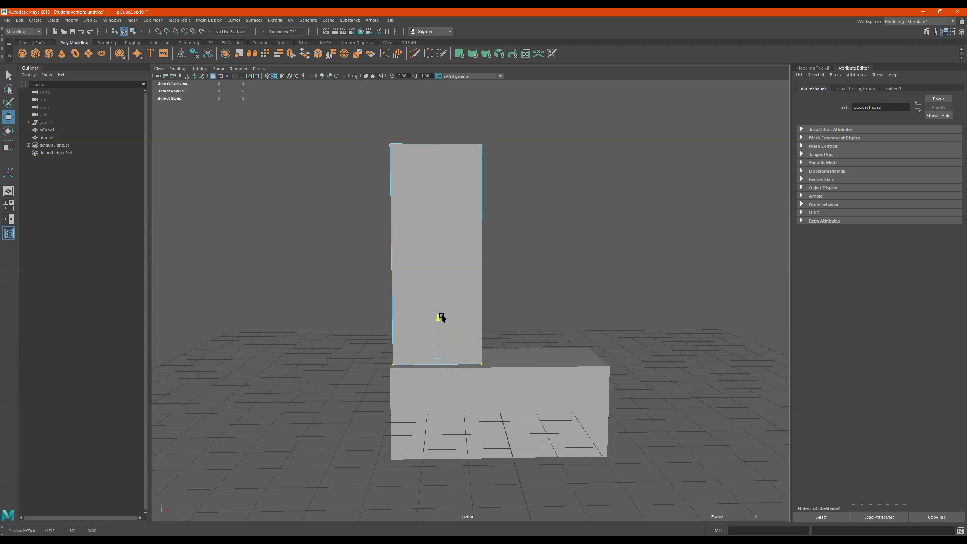
key("F8")
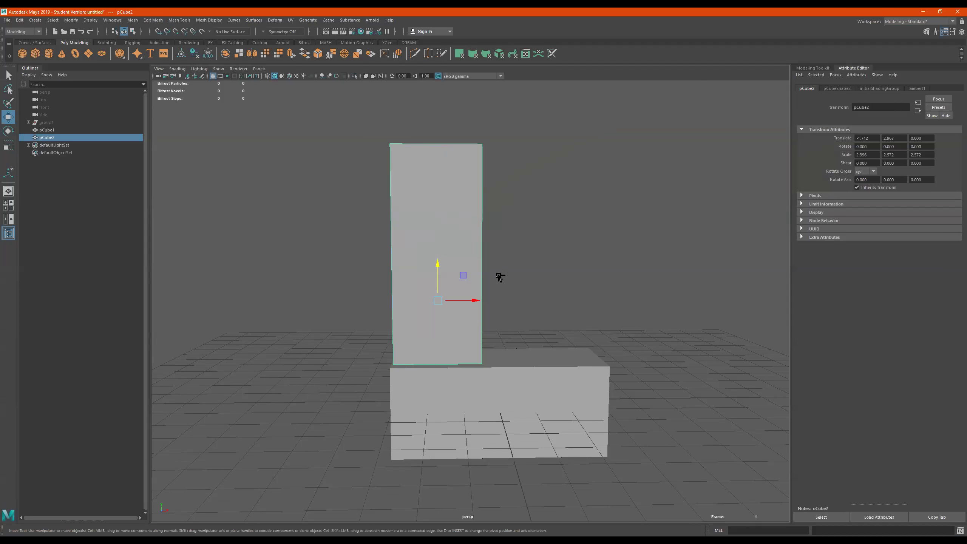
Duplicate the pillar and move the copy along X to the right end of the base block
key("ctrl+d")
left_click_drag(493, 301, 559, 292)
left_click_drag(516, 210, 530, 218, "alt")
Combine the base block and both pillars into a single mesh
left_click_drag(666, 101, 365, 453)
right_click_drag(470, 209, 473, 336, "shift")
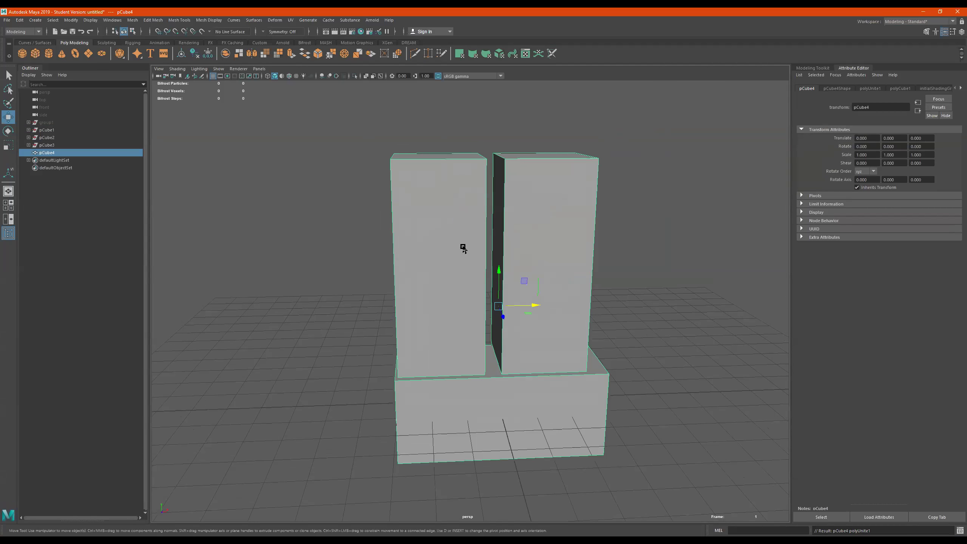
left_click_drag(486, 235, 525, 259, "alt")
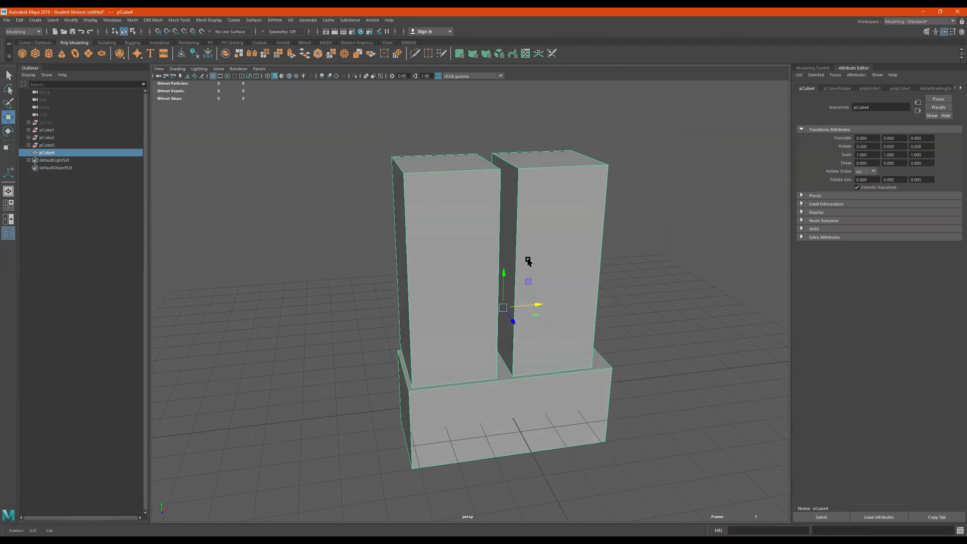
left_click(661, 258)
left_click(560, 263)
left_click_drag(611, 264, 596, 249, "alt")
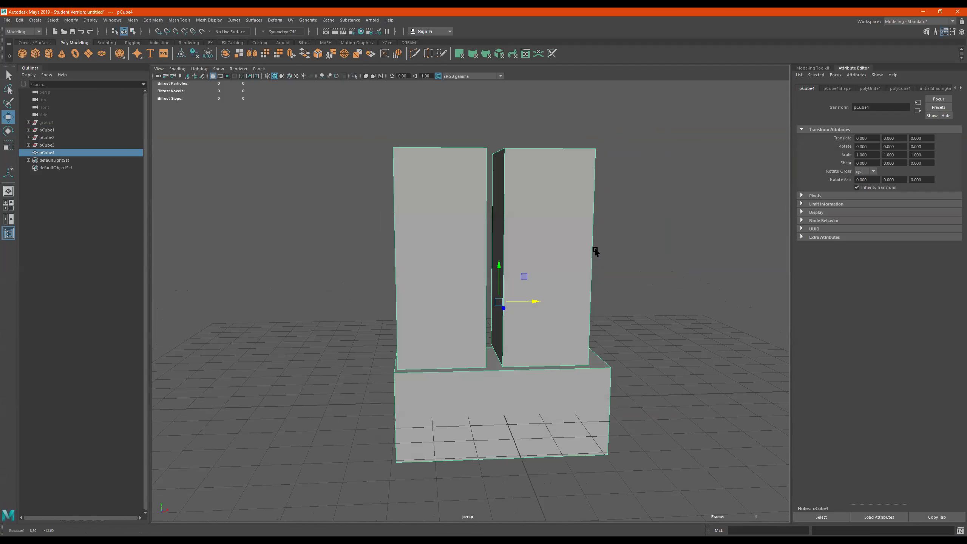
Switch the workspace to UV Editing
left_click(910, 22)
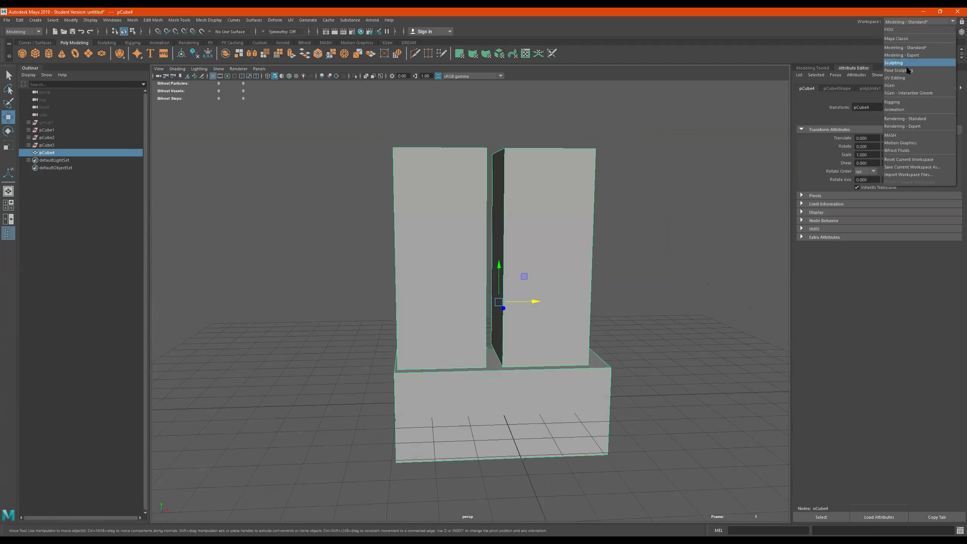
left_click(902, 78)
left_click_drag(384, 267, 436, 223, "alt")
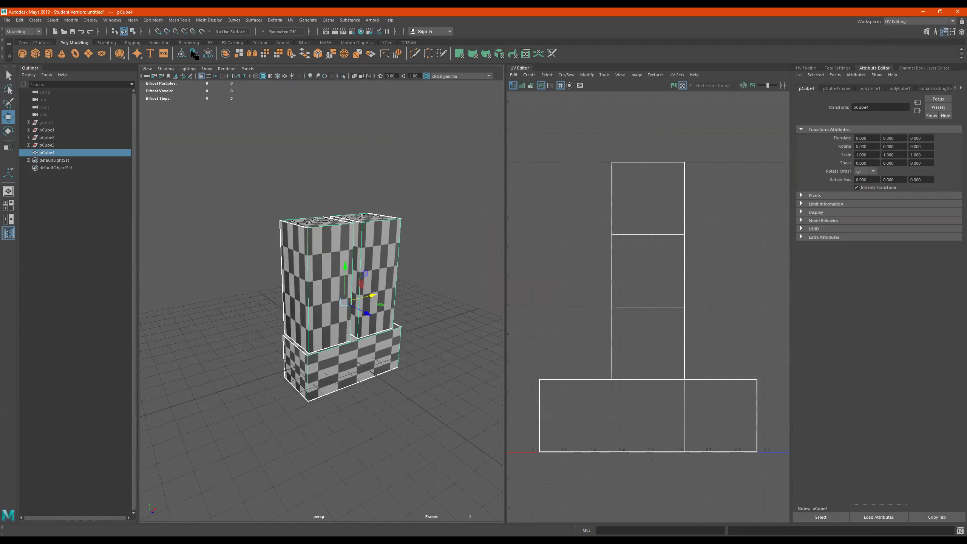
Apply an Automatic UV projection to the combined mesh
left_click(291, 20)
left_click(309, 60)
right_click_drag(364, 279, 357, 269, "alt")
left_click_drag(357, 269, 361, 294, "alt")
right_click_drag(360, 295, 397, 294, "alt")
left_click_drag(397, 294, 393, 268, "alt")
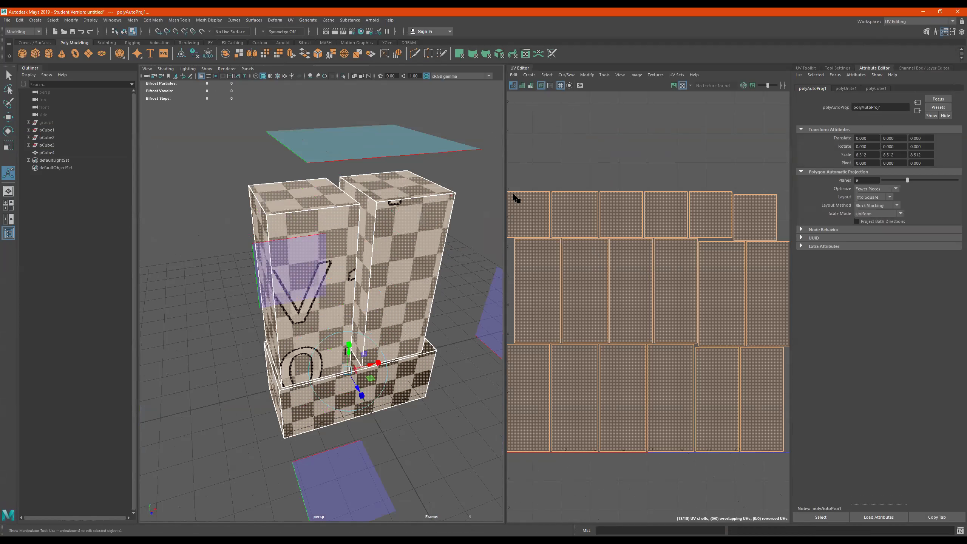
Widen the UV Editor so the whole UV layout fits in view
left_click(502, 167)
left_click_drag(504, 167, 469, 161)
scroll(567, 214, "down", 4)
left_click_drag(313, 257, 341, 249, "alt")
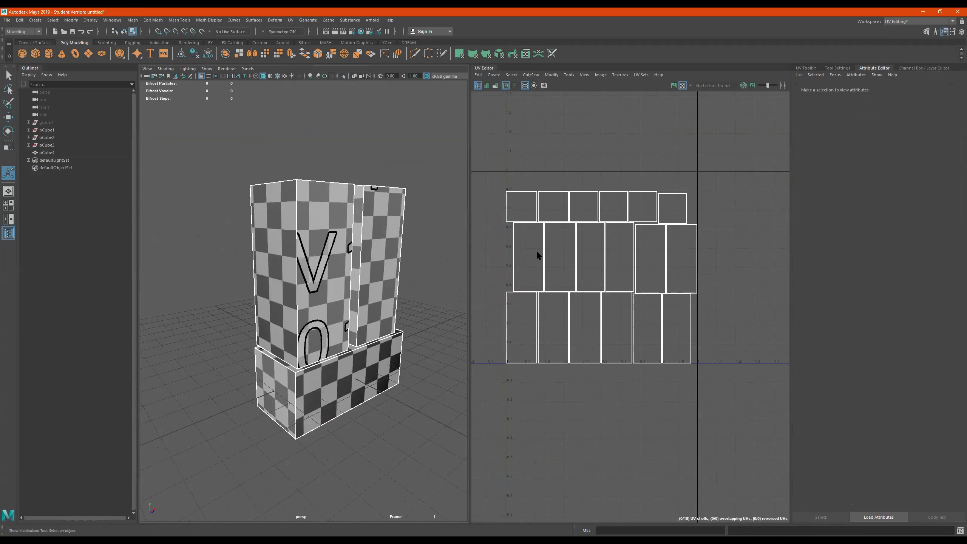
Select the front faces of both pillars and the base block and apply an Automatic UV projection to them
left_click_drag(361, 290, 304, 269, "alt")
left_click(305, 269)
left_click(371, 268, "shift")
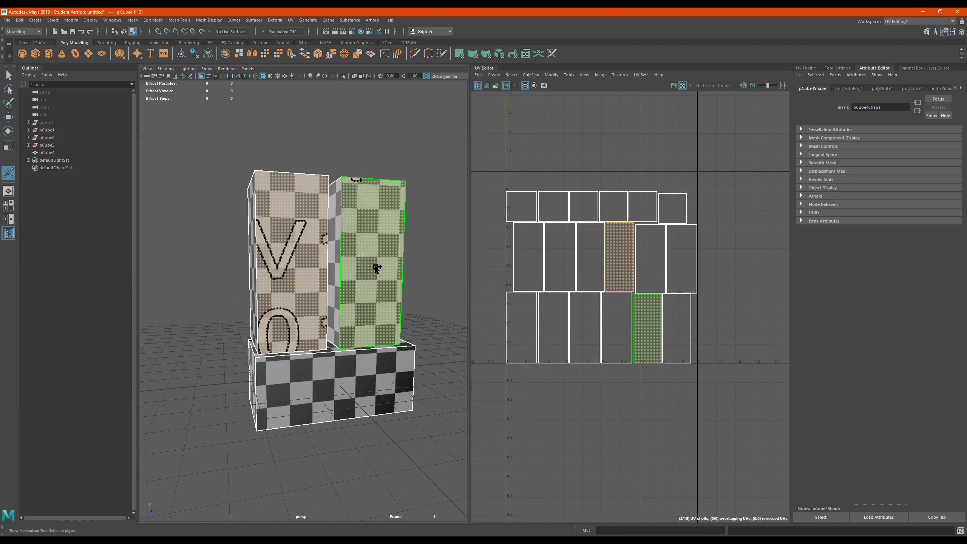
left_click_drag(323, 332, 303, 335, "alt")
left_click(326, 368, "shift")
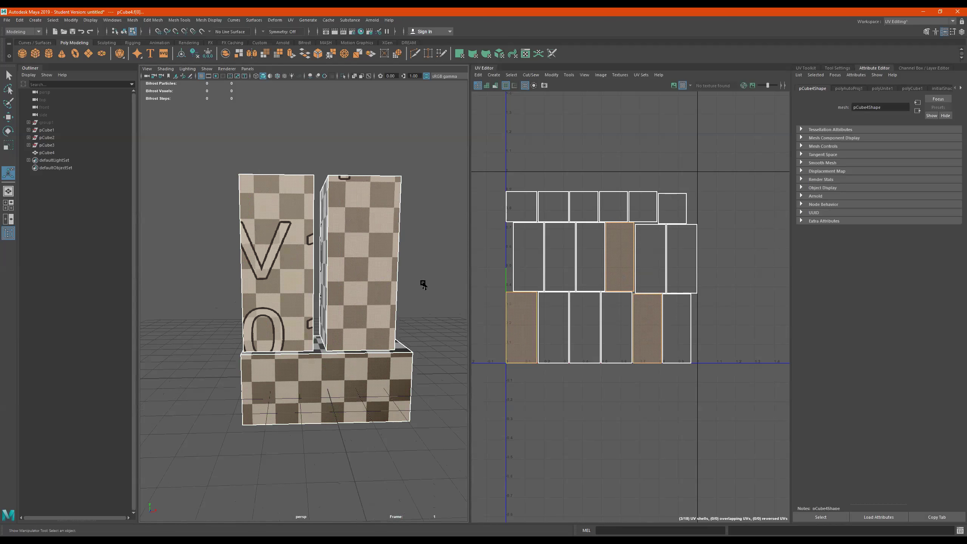
scroll(358, 271, "down", 3)
left_click_drag(329, 281, 300, 301, "alt")
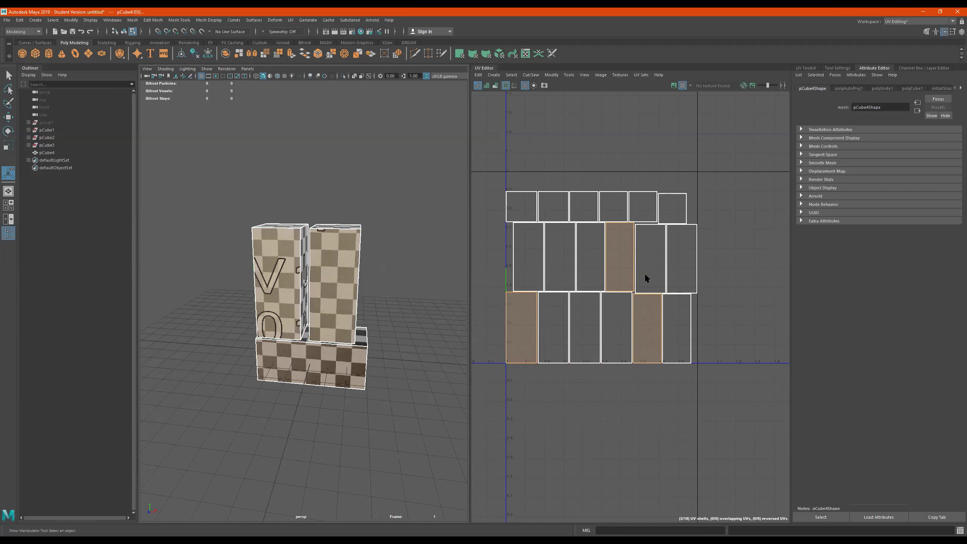
left_click(291, 20)
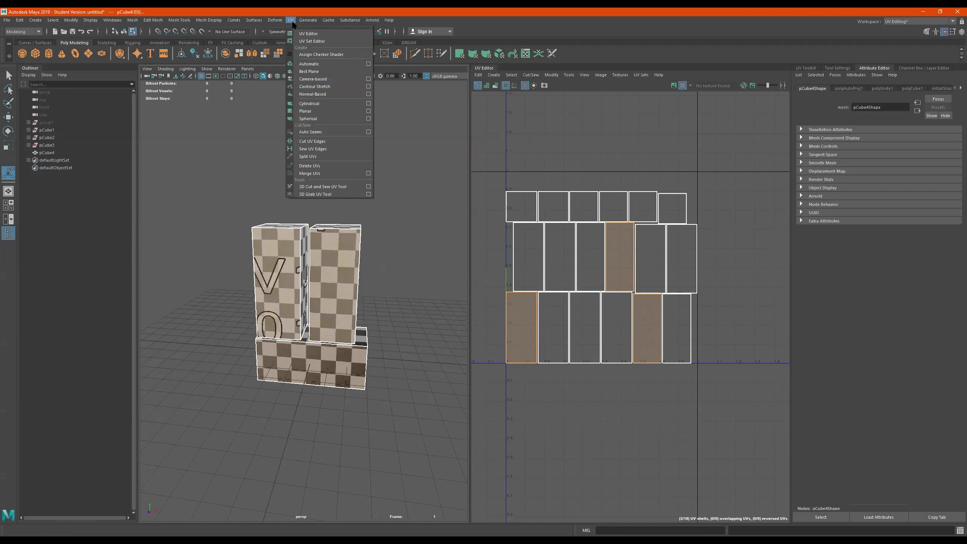
left_click(325, 63)
Move the three front-face UV shells up out of the 0–1 tile and all remaining shells down below it
scroll(609, 225, "down", 4)
key("w")
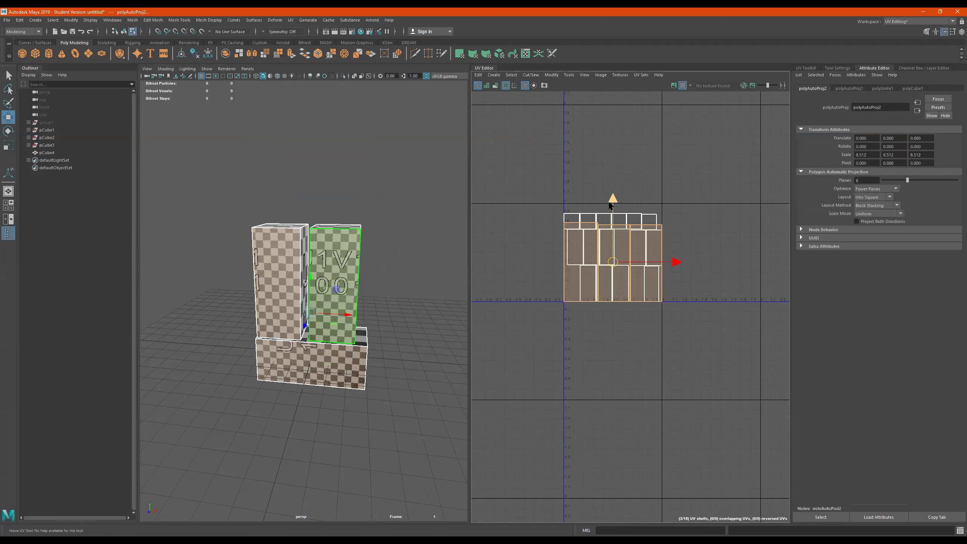
left_click_drag(612, 195, 613, 88)
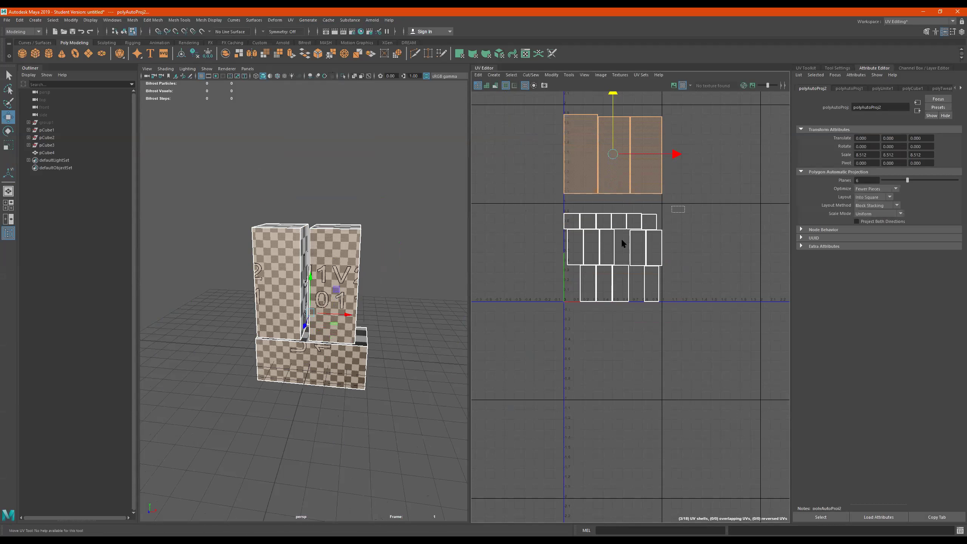
left_click_drag(684, 206, 548, 308)
left_click_drag(614, 194, 615, 294)
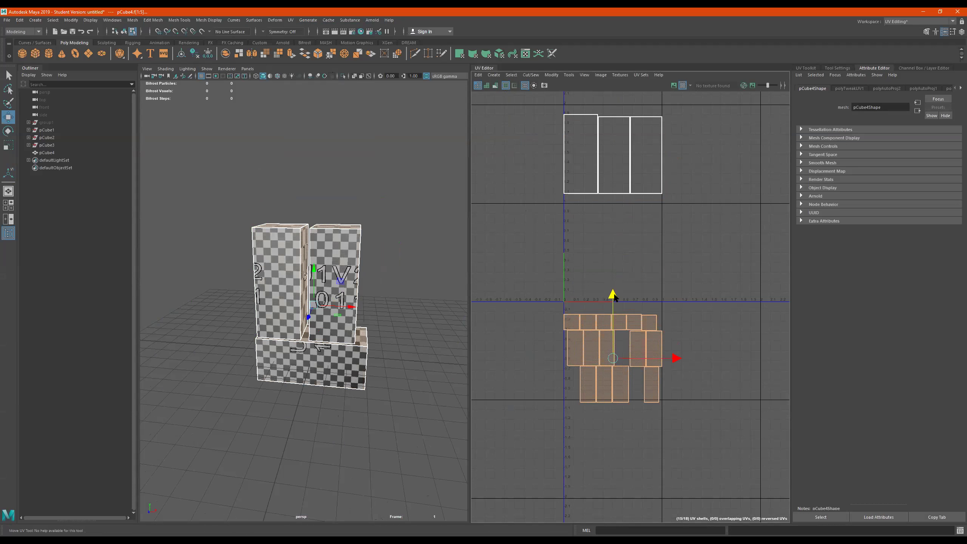
Move the three front-face UV shells back down into the 0–1 tile
left_click_drag(708, 102, 536, 208)
left_click_drag(610, 142, 614, 214)
scroll(266, 297, "up", 5)
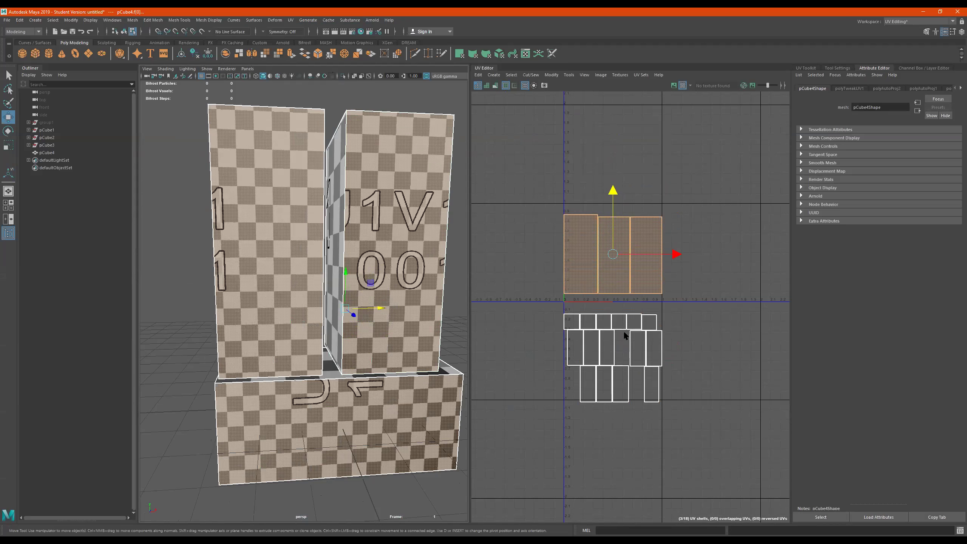
Select each front-face UV shell in turn to check which part of the model it belongs to
left_click_drag(383, 313, 350, 316, "alt")
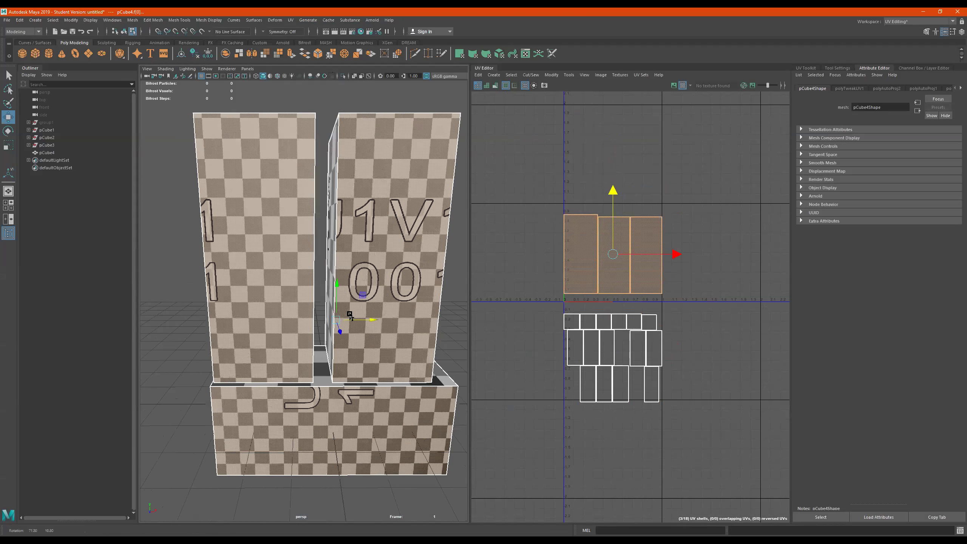
right_click_drag(349, 316, 308, 299, "alt")
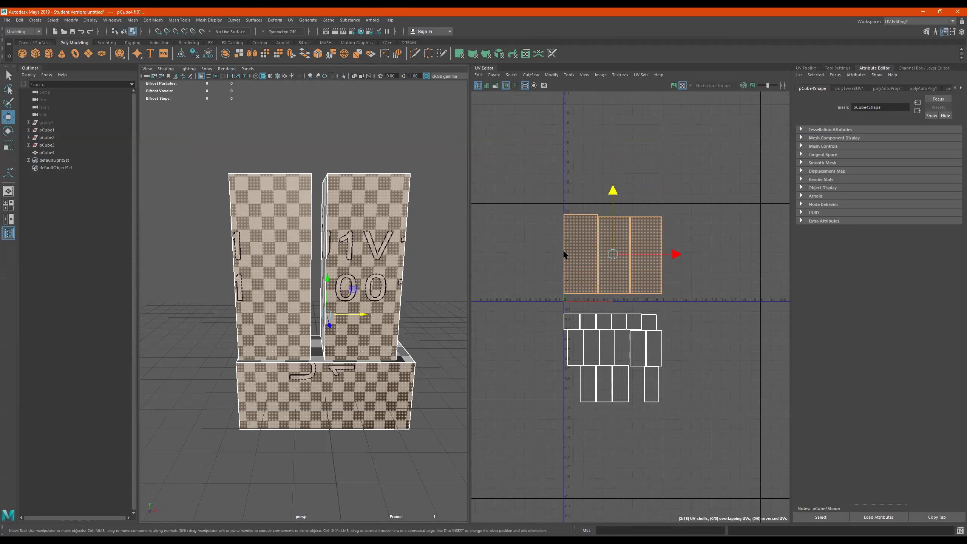
left_click(575, 254)
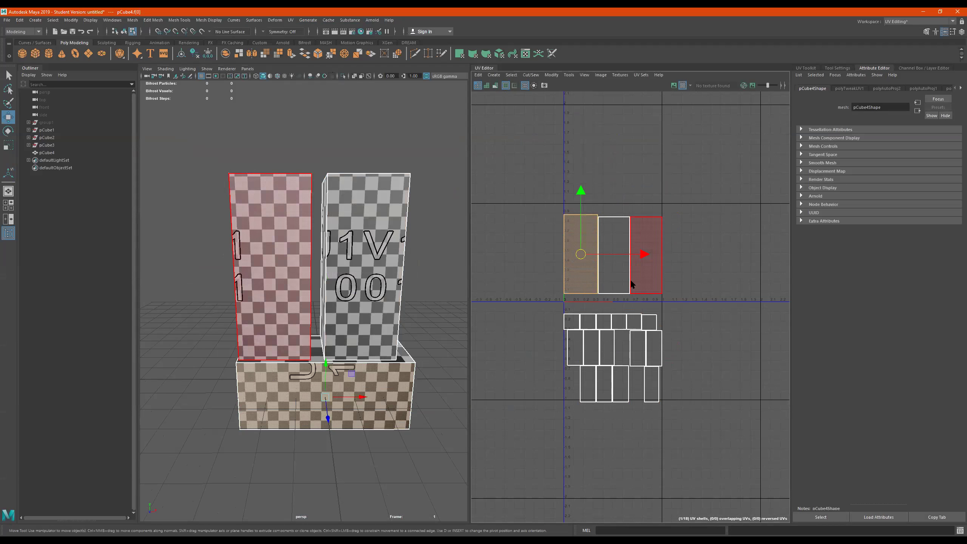
left_click(618, 274)
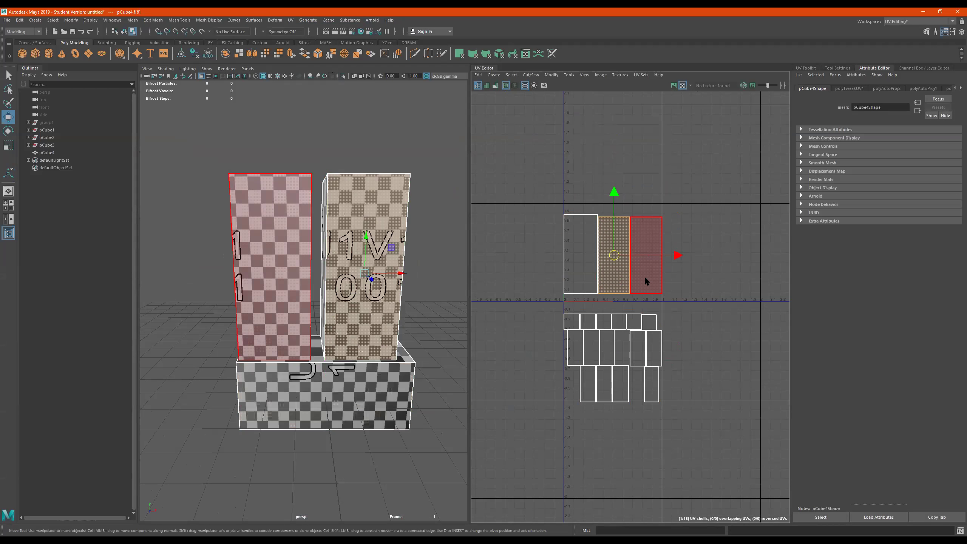
left_click(644, 275)
Return to object mode and separate the combined mesh into its individual pieces
right_click_drag(323, 225, 379, 191)
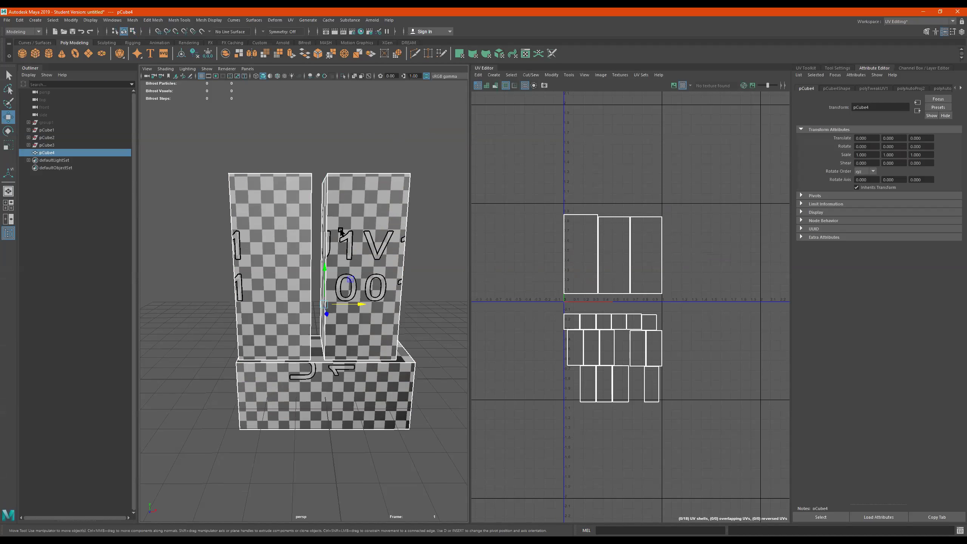
left_click_drag(356, 247, 364, 253, "alt")
right_click_drag(313, 242, 324, 362, "shift")
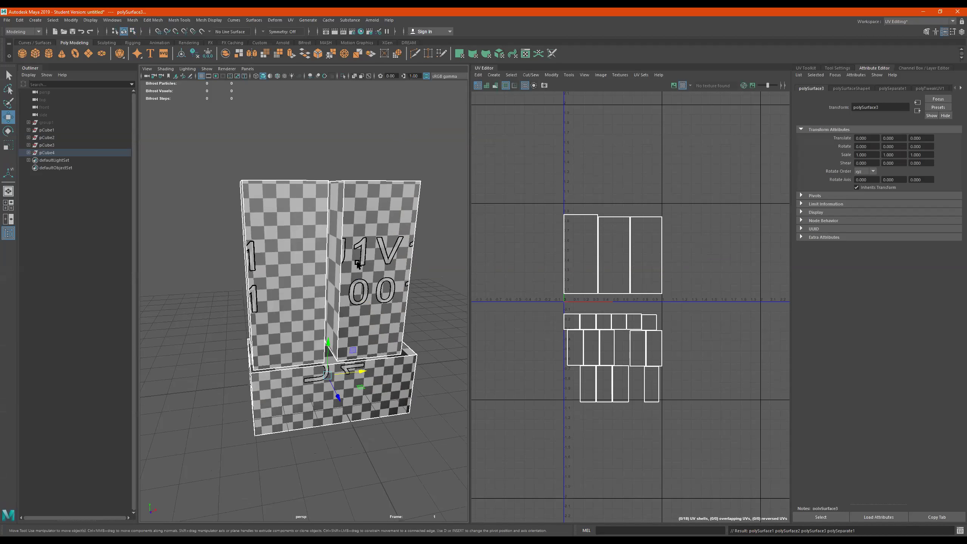
Expand pCube4 in the Outliner and select its separated surfaces one at a time to examine their UV shells
left_click(28, 153)
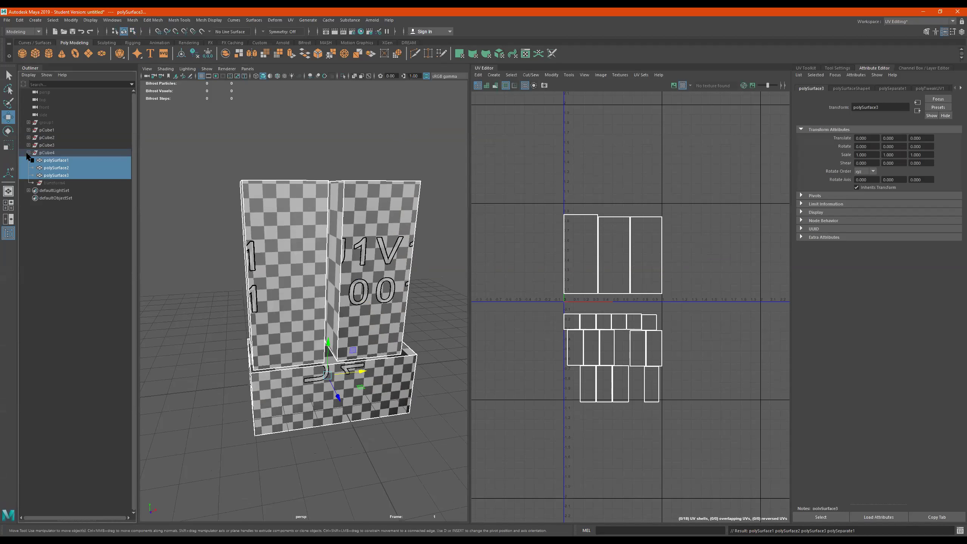
left_click(57, 176)
left_click(59, 169)
left_click(58, 161)
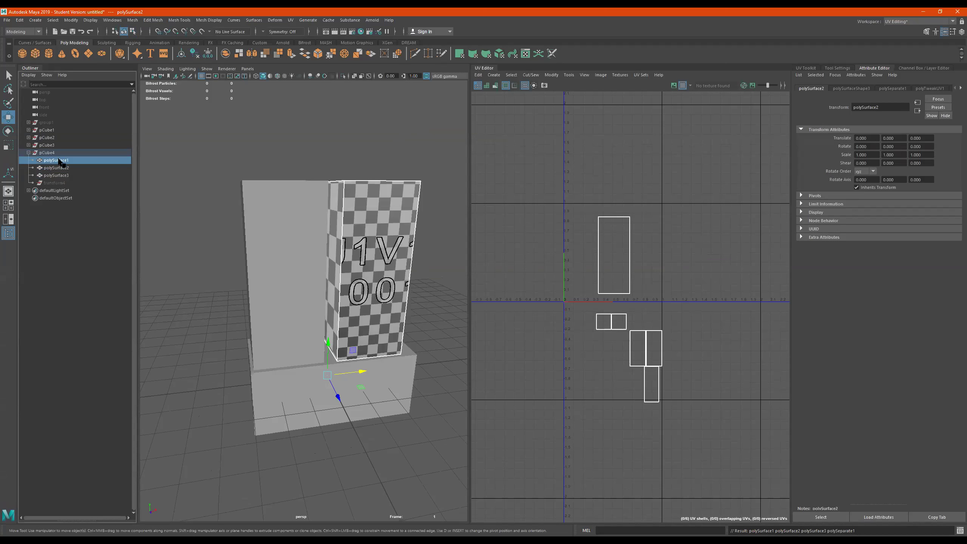
left_click(58, 168)
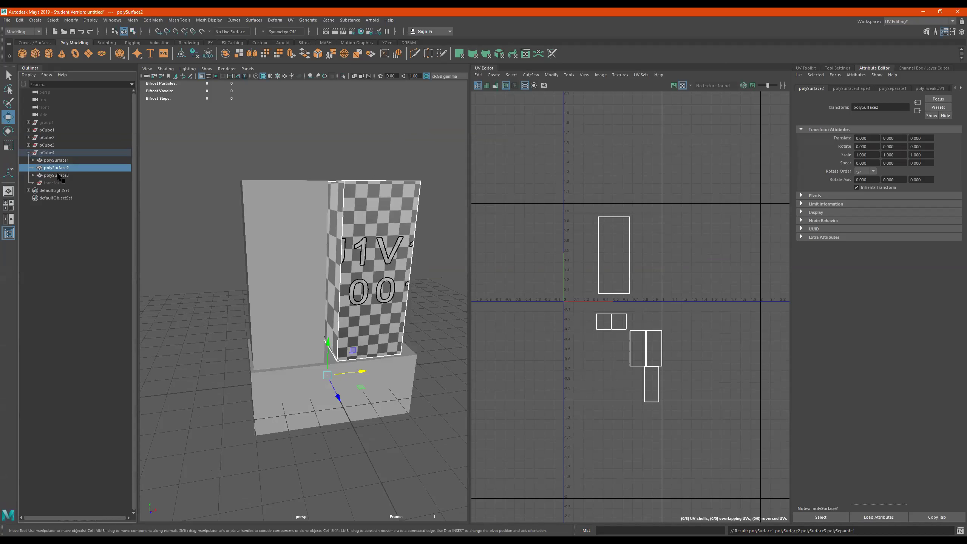
Apply an automatic UV projection to polySurface1, the base block
left_click(58, 176)
left_click(57, 161)
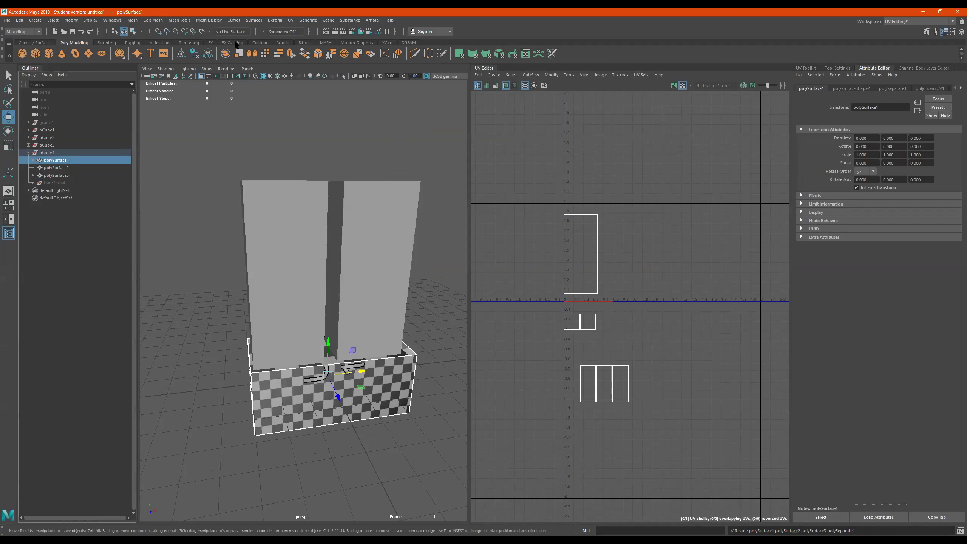
left_click(291, 19)
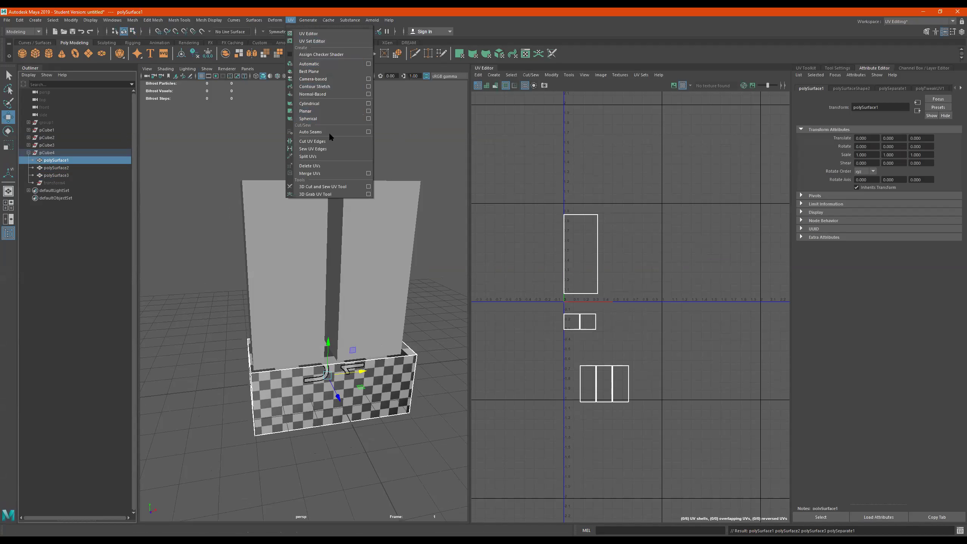
left_click(324, 65)
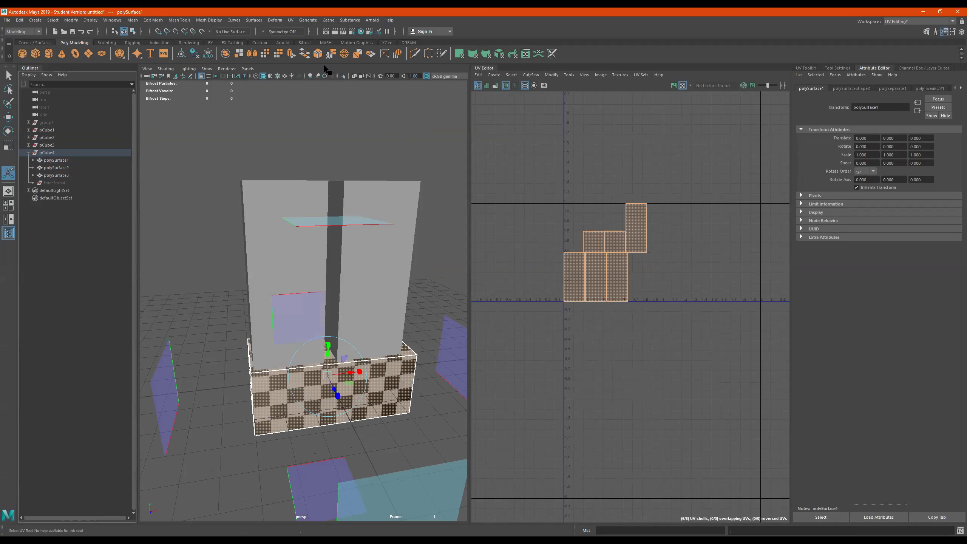
Select the UV shell of the base block's front face and move it above the 0–1 tile
left_click(401, 385)
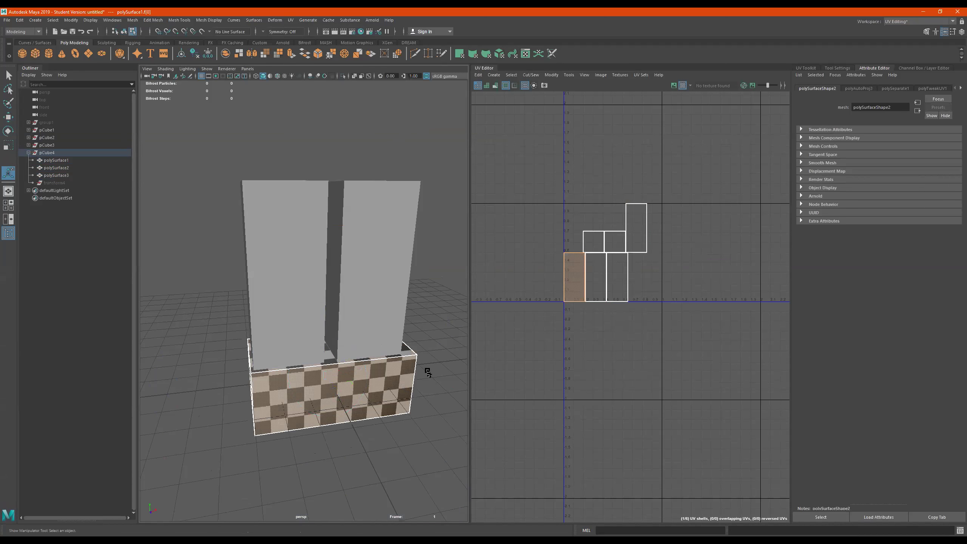
scroll(617, 254, "up", 2)
key("w")
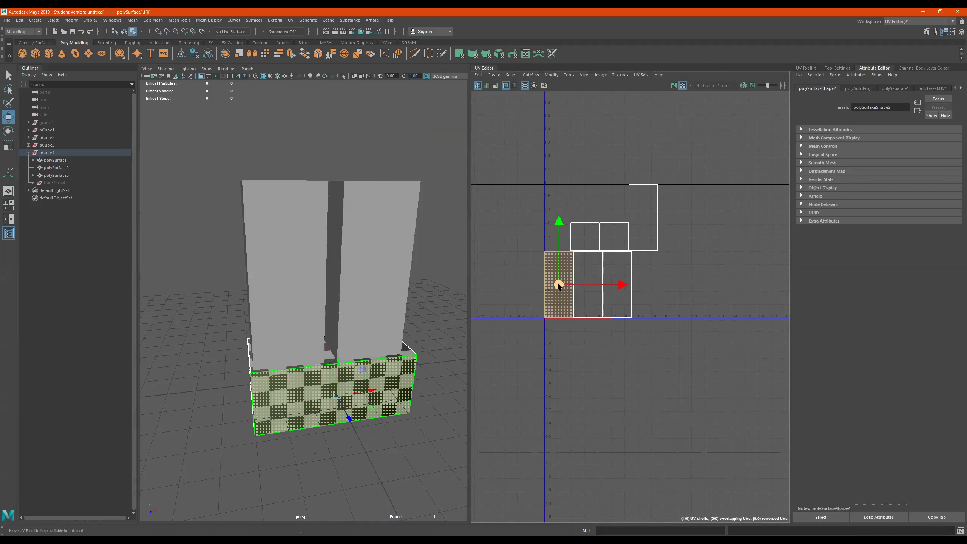
left_click_drag(559, 285, 599, 145)
Rotate the base block's front-face UV shell a quarter turn so its long side lies horizontally
key("e")
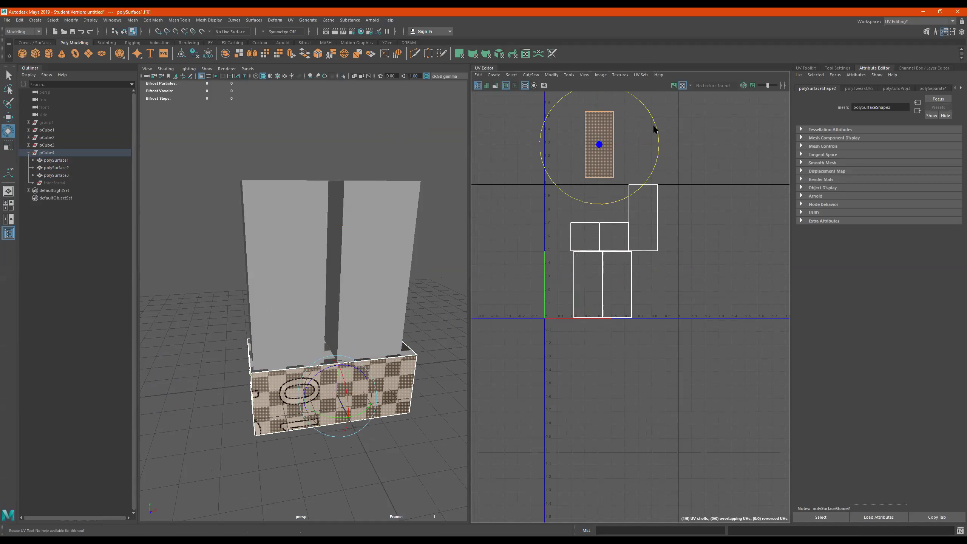
left_click_drag(657, 130, 605, 99)
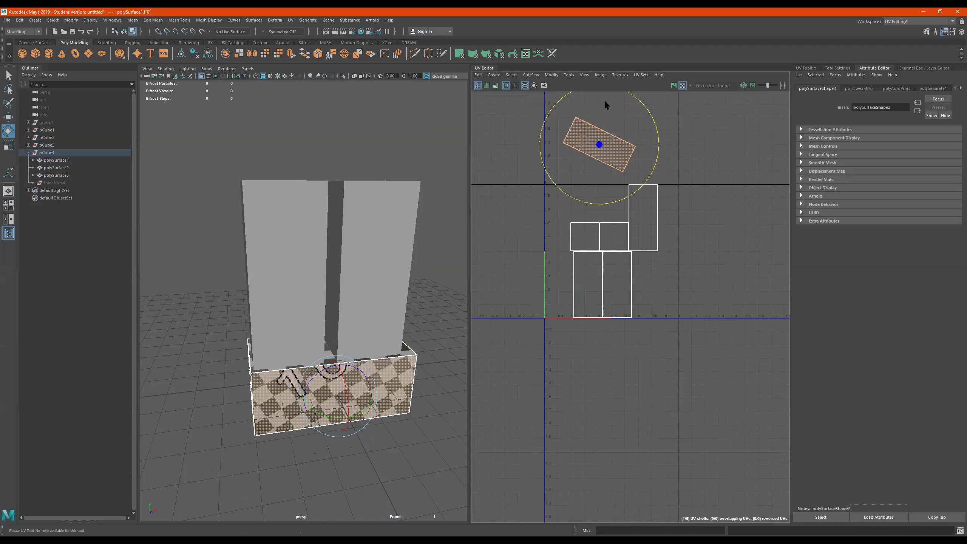
key("ctrl+z")
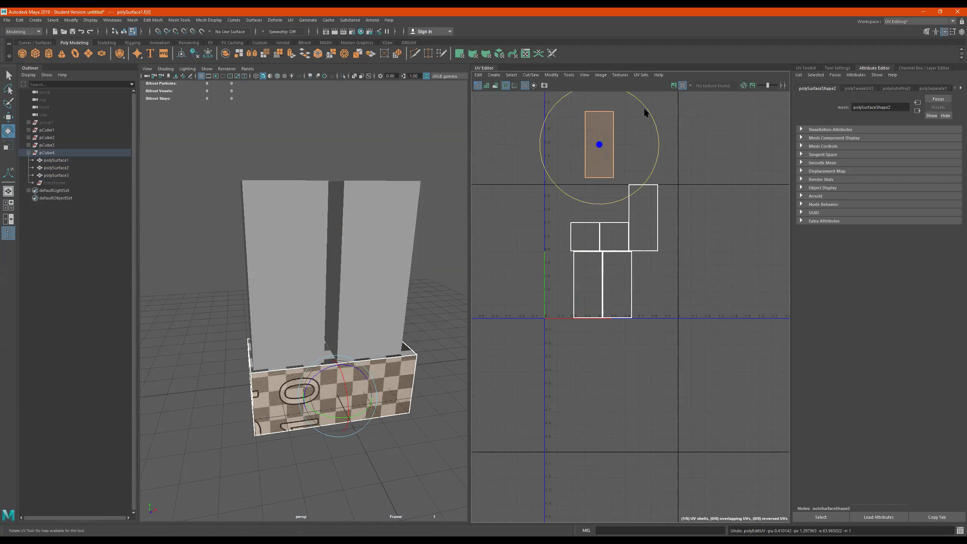
left_click_drag(644, 107, 574, 102)
key("ctrl+z")
left_click_drag(643, 104, 572, 90)
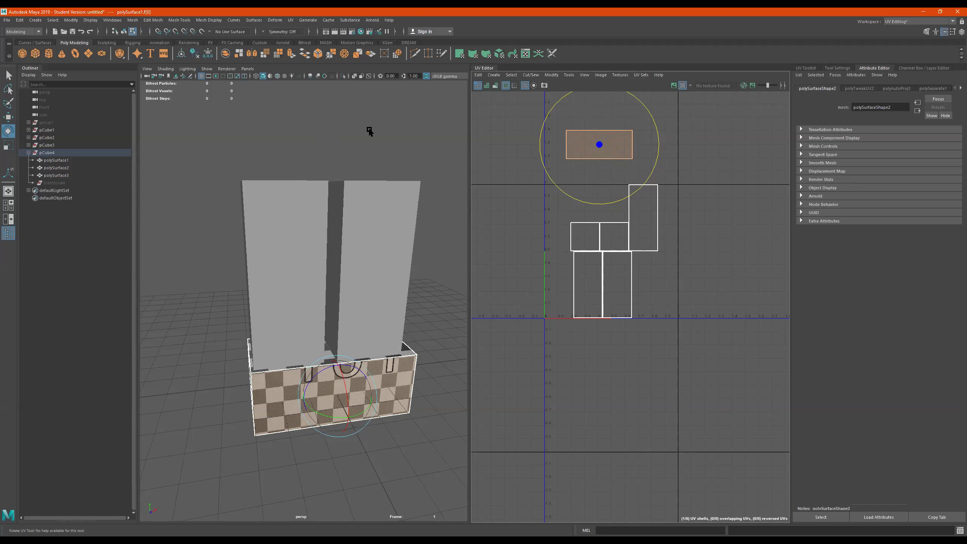
middle_click_drag(651, 189, 653, 239, "alt")
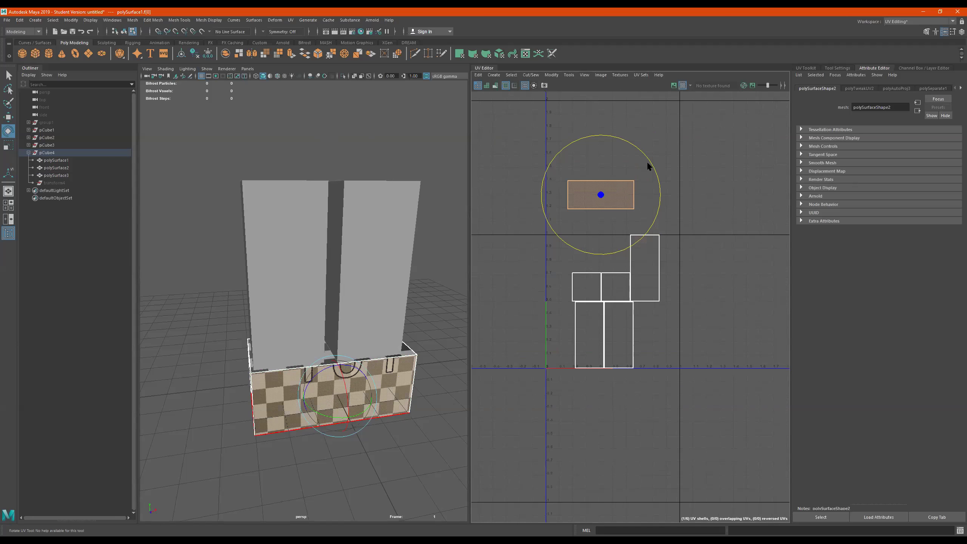
mouse_move(651, 162)
left_mouse_down()
mouse_move(659, 208)
mouse_move(648, 165)
mouse_move(621, 143)
mouse_move(646, 167)
left_mouse_up()
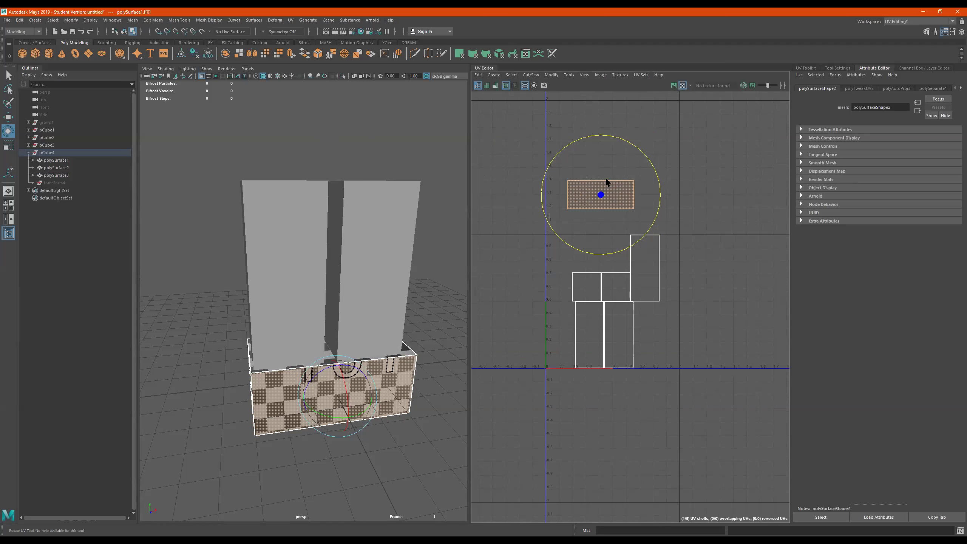
Open the Rotate UV tool's settings and turn Step Snap off
double_click(8, 133)
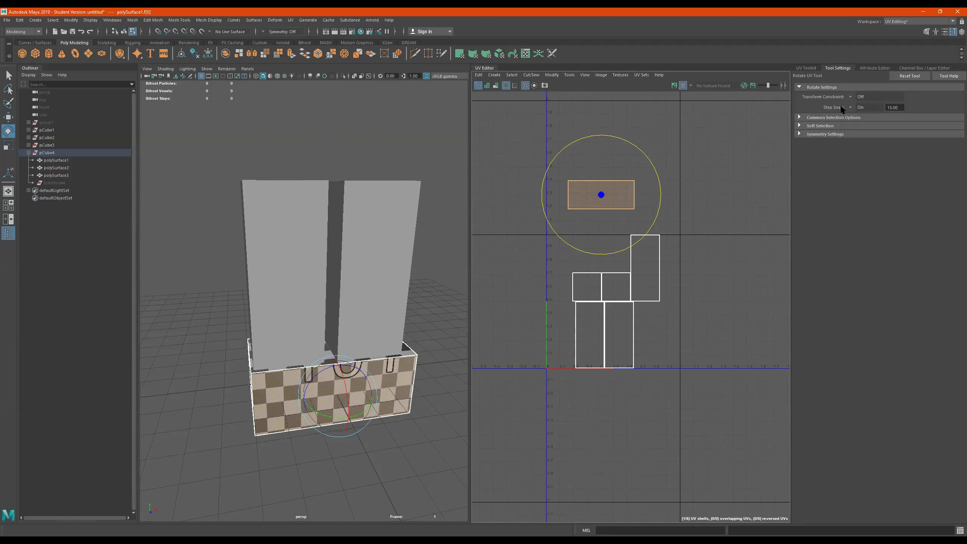
left_click(832, 118)
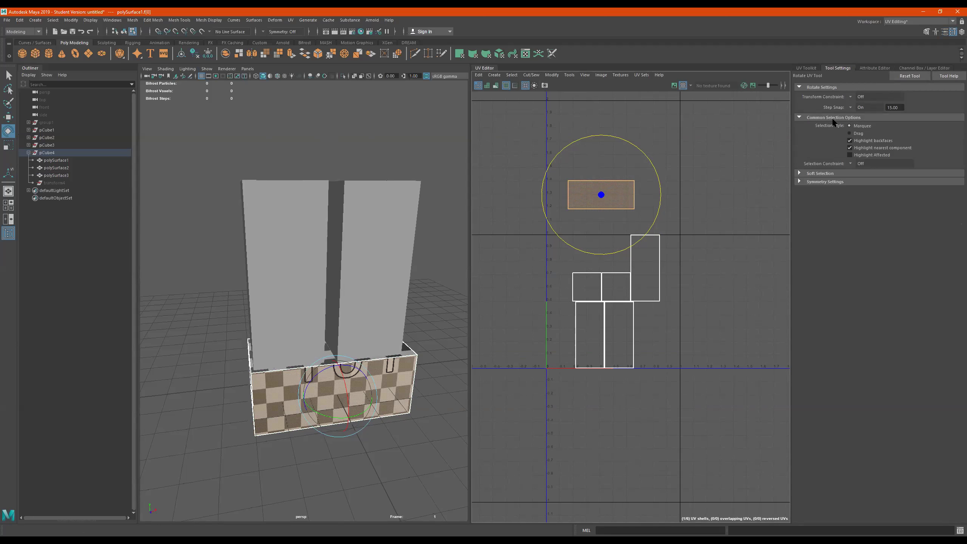
left_click(853, 117)
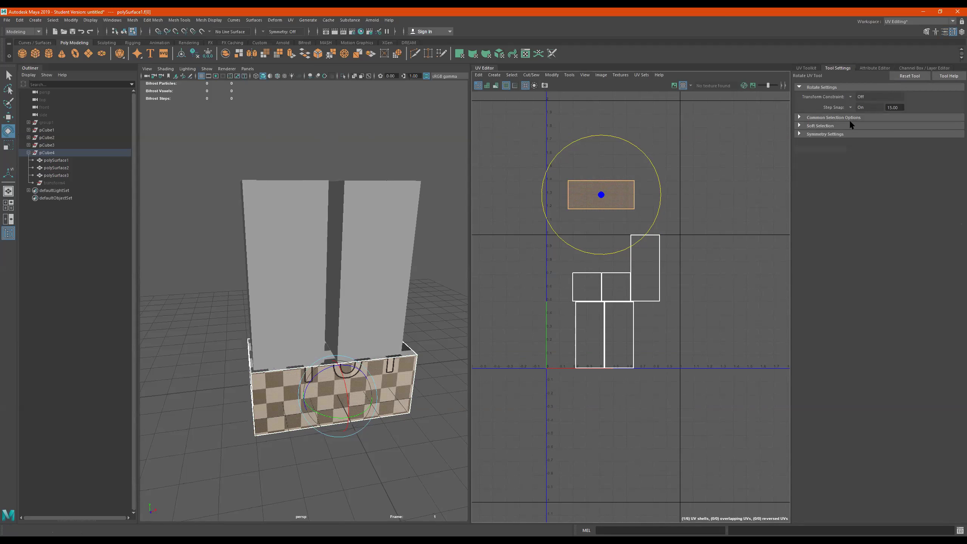
left_click(834, 126)
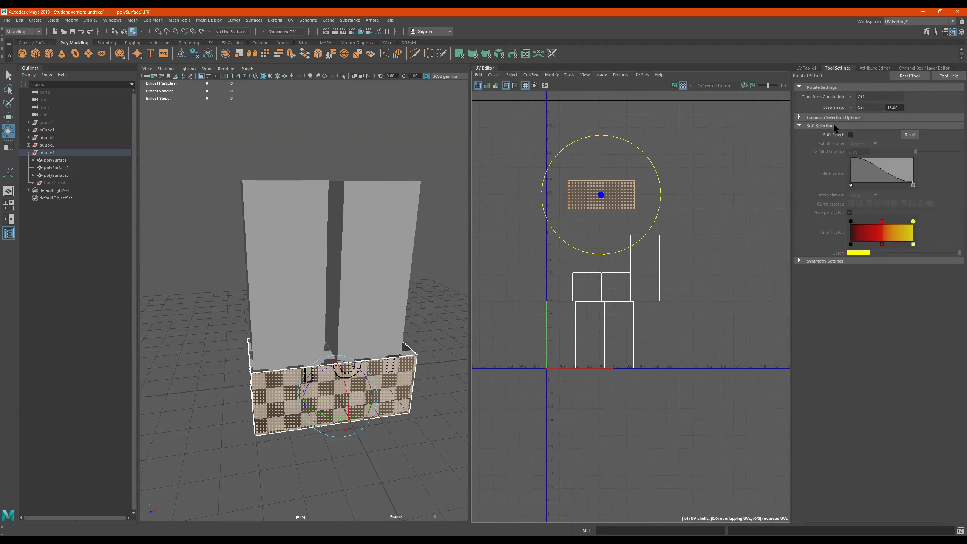
left_click(834, 126)
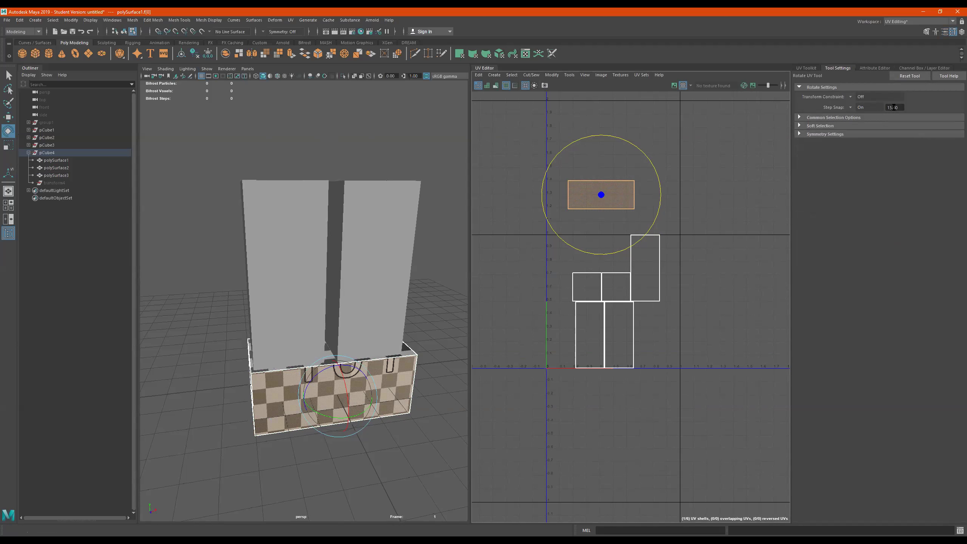
mouse_move(641, 153)
left_mouse_down()
mouse_move(658, 172)
mouse_move(644, 151)
left_mouse_up()
left_click(852, 107)
left_click(861, 112)
Try rotating the front-face shell freely without step snapping and undo the rotation
left_click_drag(647, 156, 665, 171)
key("ctrl+s")
left_click(651, 286)
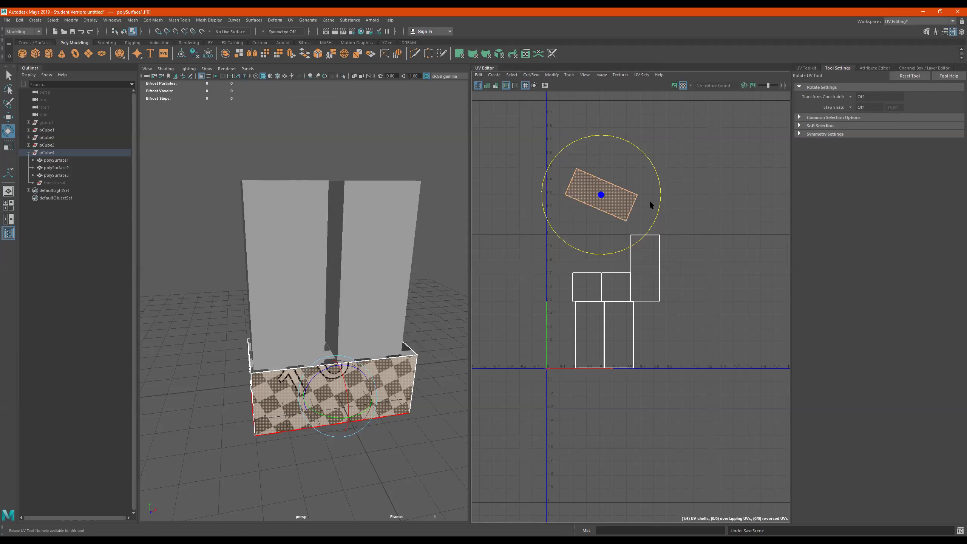
key("ctrl+z")
mouse_move(657, 179)
left_mouse_down()
mouse_move(624, 136)
mouse_move(601, 131)
mouse_move(664, 171)
left_mouse_up()
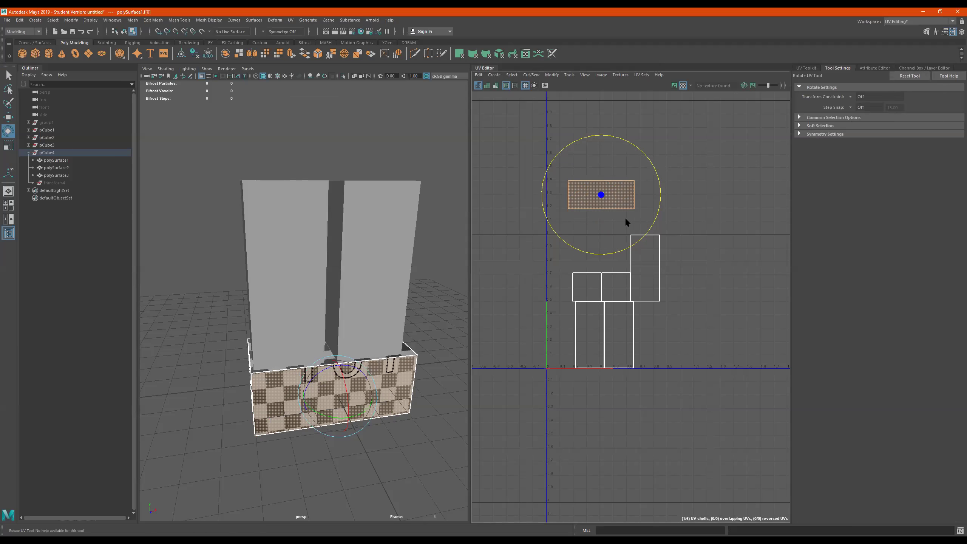
Select the base block's five other UV shells and move them below the 0–1 tile, clear of the front-face shell
key("w")
left_click_drag(601, 195, 609, 193)
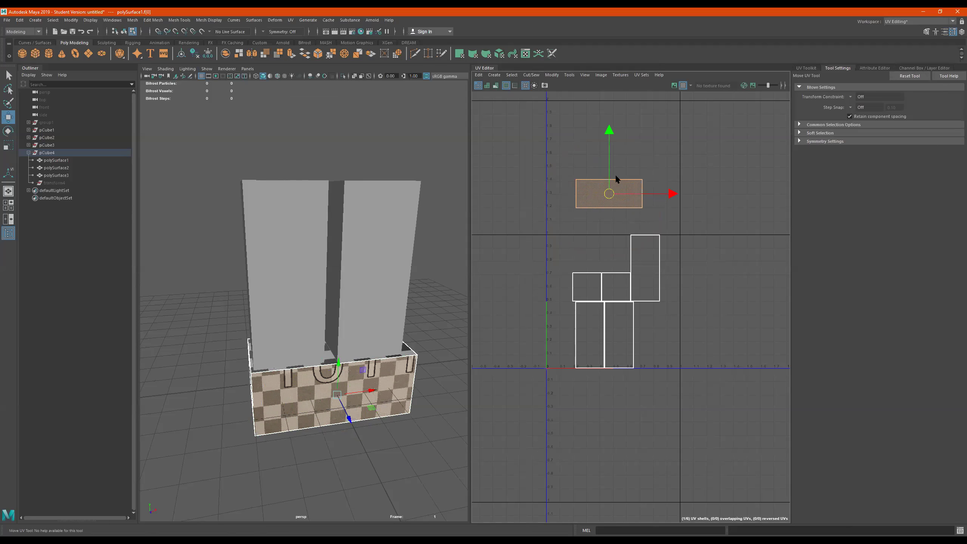
left_click_drag(649, 219, 503, 394)
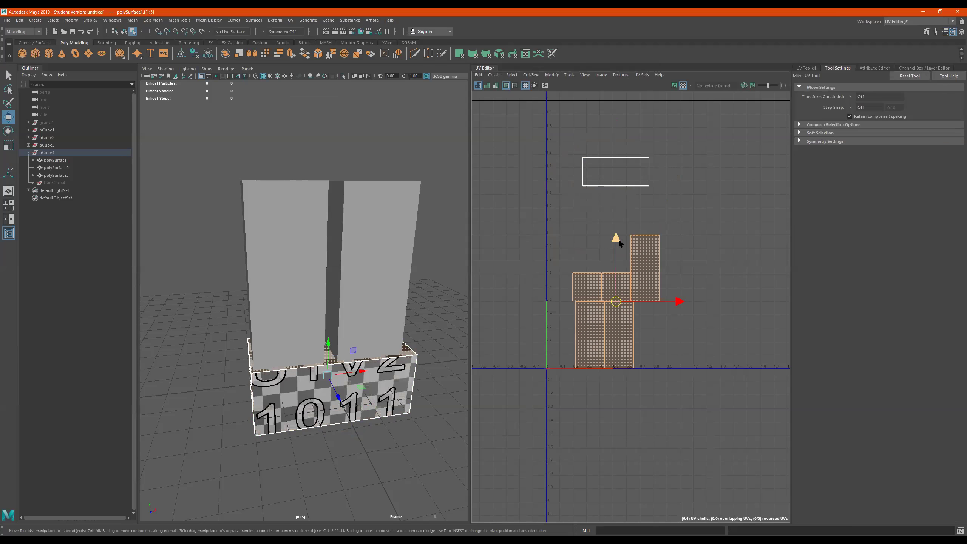
left_click_drag(619, 243, 620, 388)
Scale the base block's front-face shell to span the full width of the 0–1 tile and position it inside
left_click_drag(691, 144, 614, 301)
key("r")
key("w")
key("r")
left_click_drag(356, 337, 331, 339, "alt")
key("w")
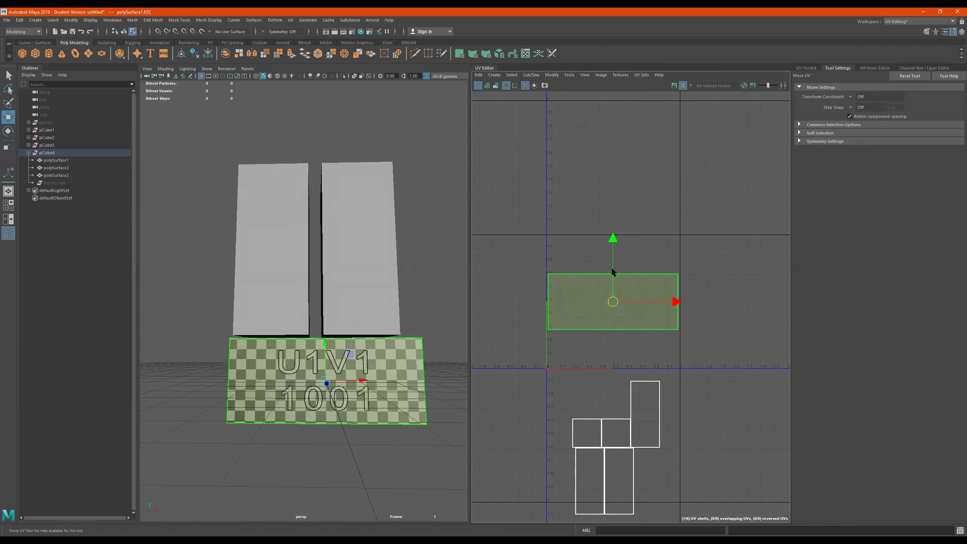
left_click_drag(613, 246, 612, 280)
mouse_move(361, 232)
left_mouse_down("alt")
mouse_move(352, 244)
mouse_move(363, 242)
left_mouse_up("alt")
left_click_drag(614, 272, 613, 254)
Select the left tower's front-face UV shell and apply an automatic projection to it
left_click_drag(362, 320, 381, 328, "alt")
left_click(291, 279)
right_click_drag(292, 279, 285, 288)
left_click_drag(295, 276, 335, 282, "alt")
left_click(292, 20)
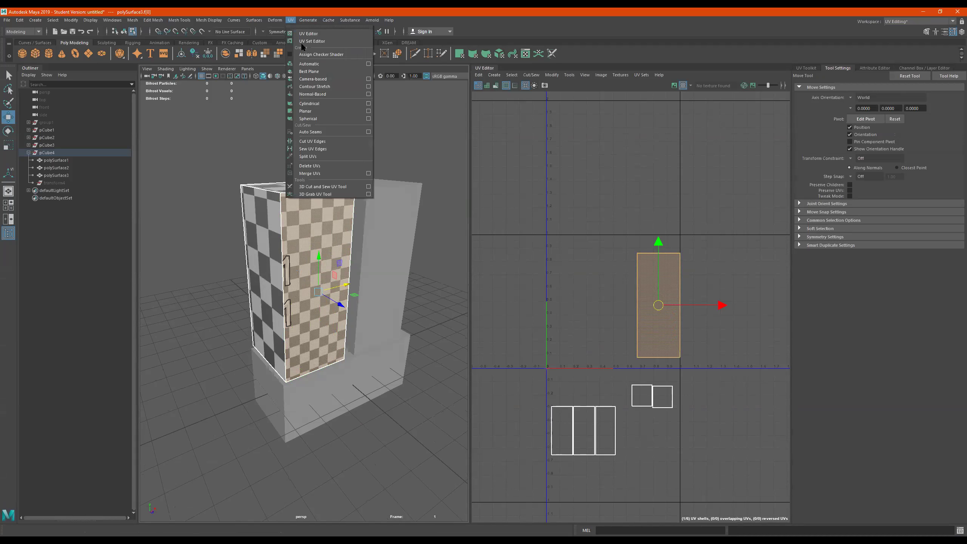
left_click(320, 65)
scroll(617, 220, "down", 2)
key("q")
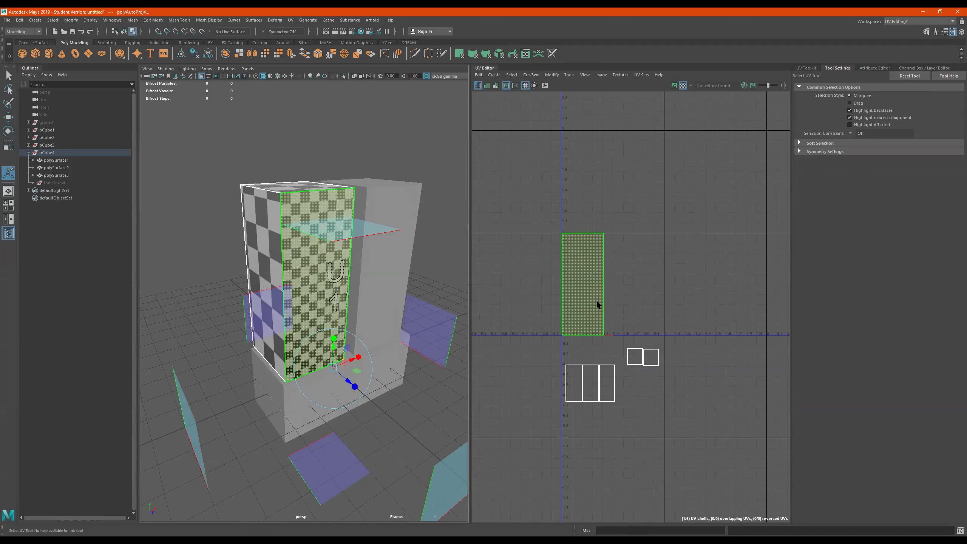
Scale down the left tower's five other UV shells and place them beside its front-face shell inside the 0–1 tile
left_click_drag(685, 342, 543, 442)
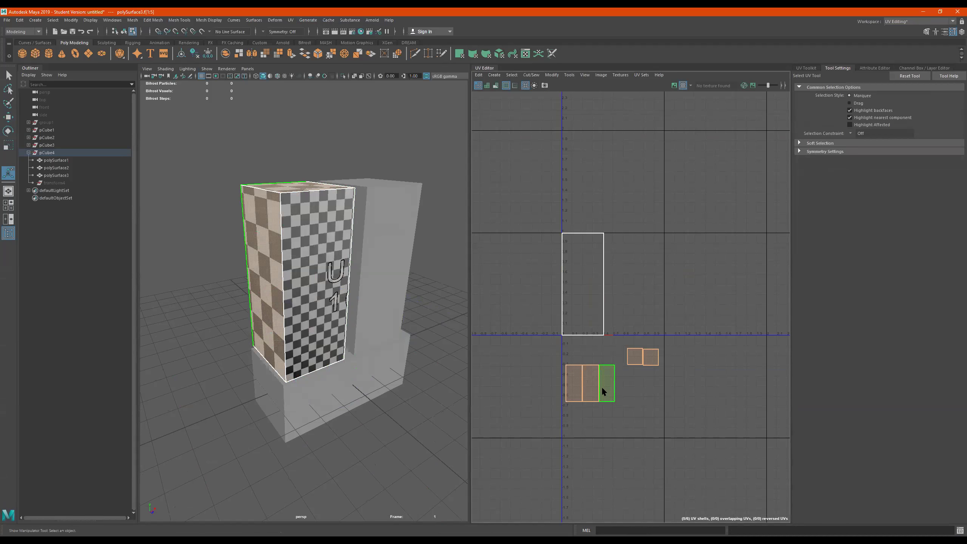
key("r")
left_click_drag(611, 373, 638, 311)
key("w")
left_click_drag(443, 287, 338, 273, "alt")
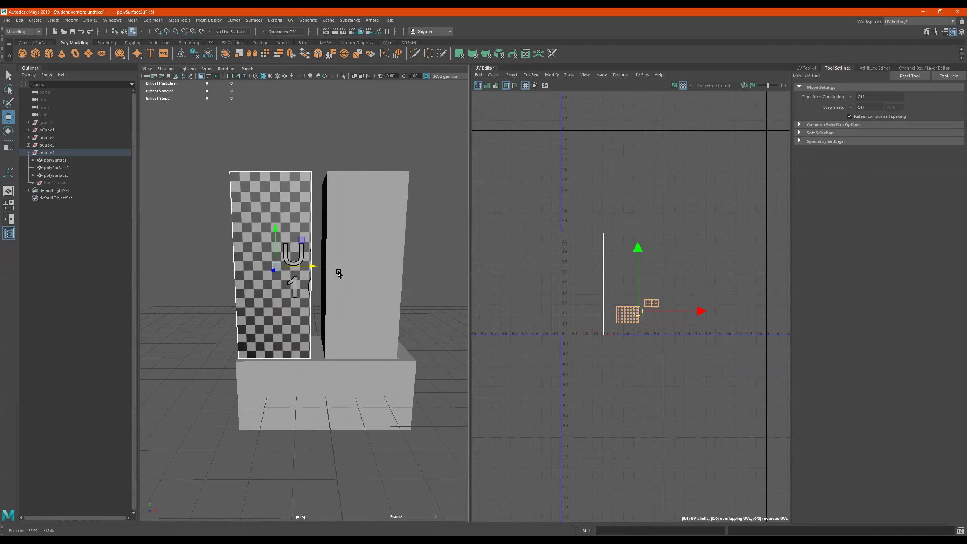
left_click(577, 283)
left_click_drag(642, 285, 644, 287)
Select the front faces of the base block and both towers in turn to compare their UV shells and checker scale
left_click(383, 361)
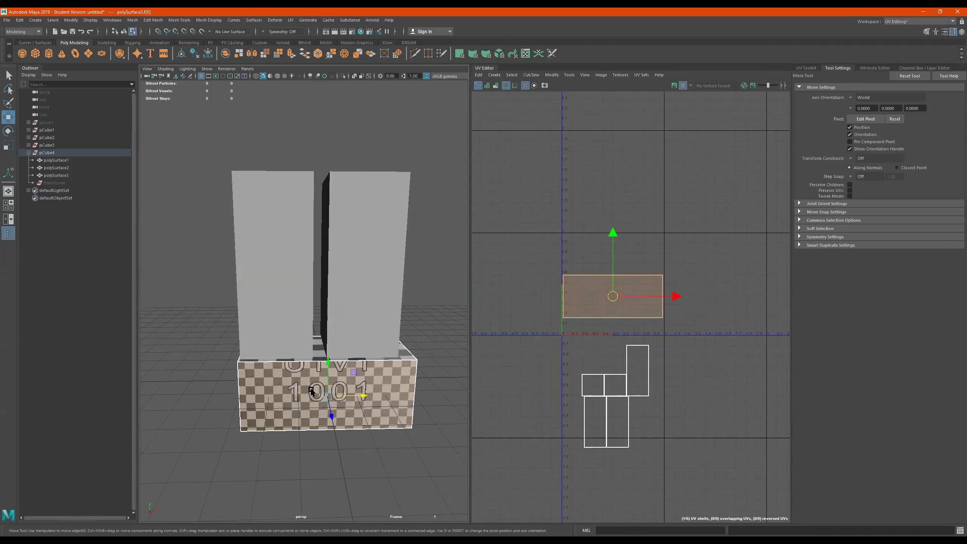
left_click(286, 336)
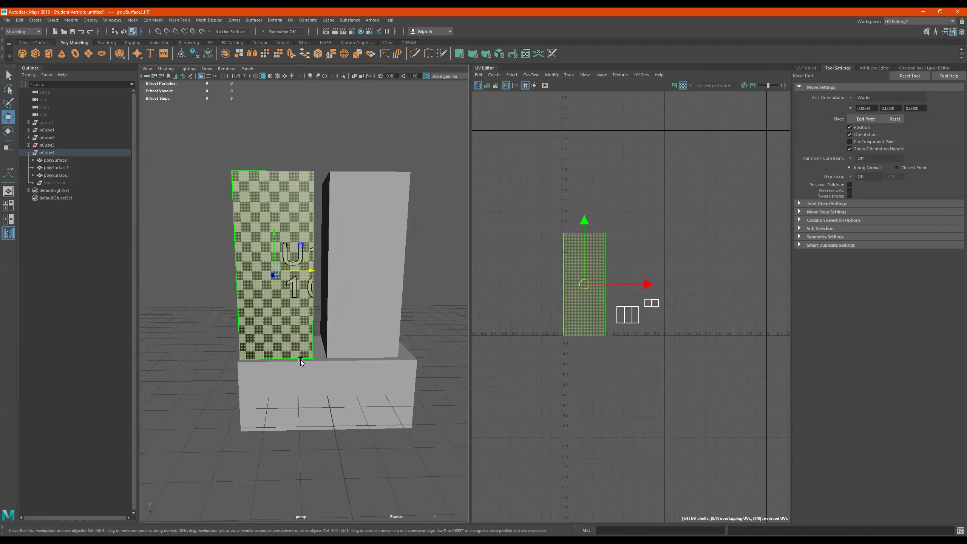
left_click(303, 374)
left_click(319, 352)
left_click(305, 372)
left_click(290, 332)
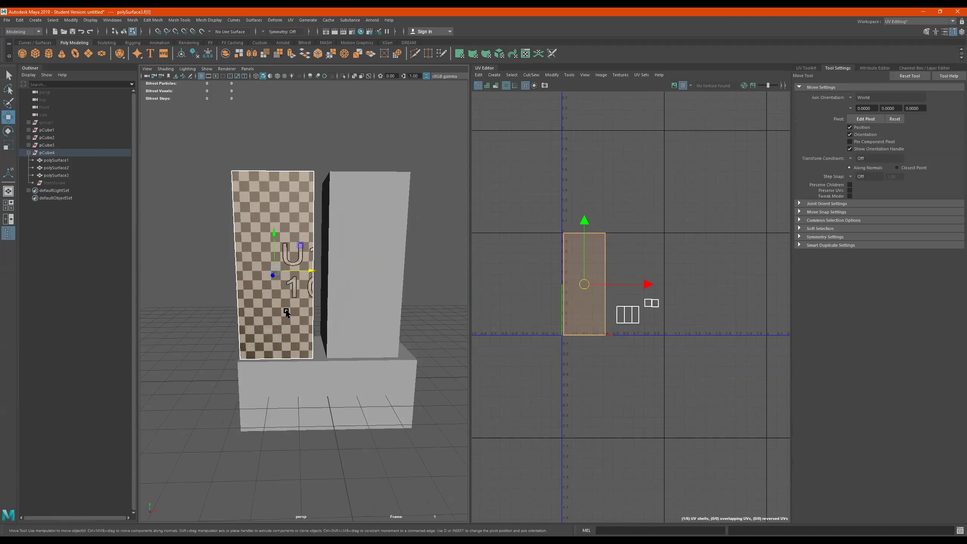
left_click(285, 293)
left_click(371, 305)
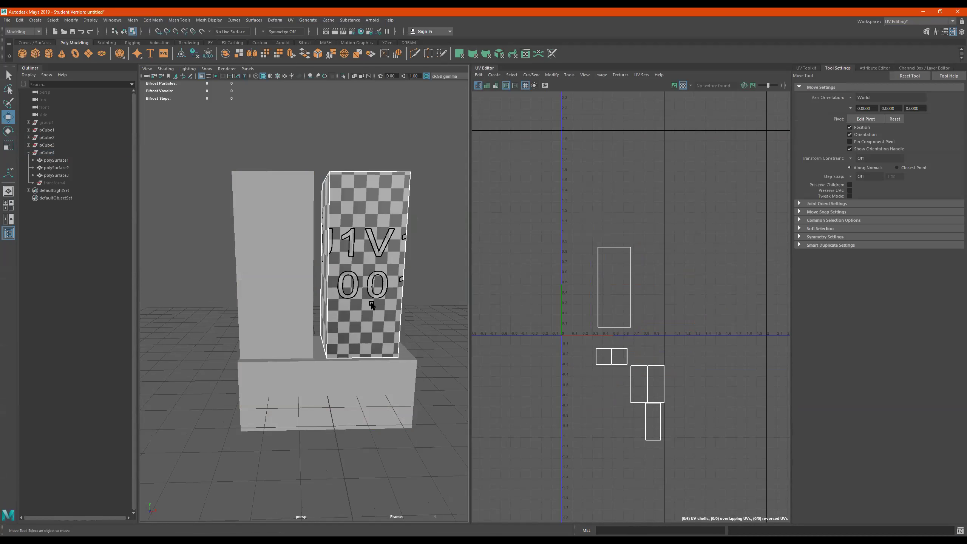
left_click(356, 263)
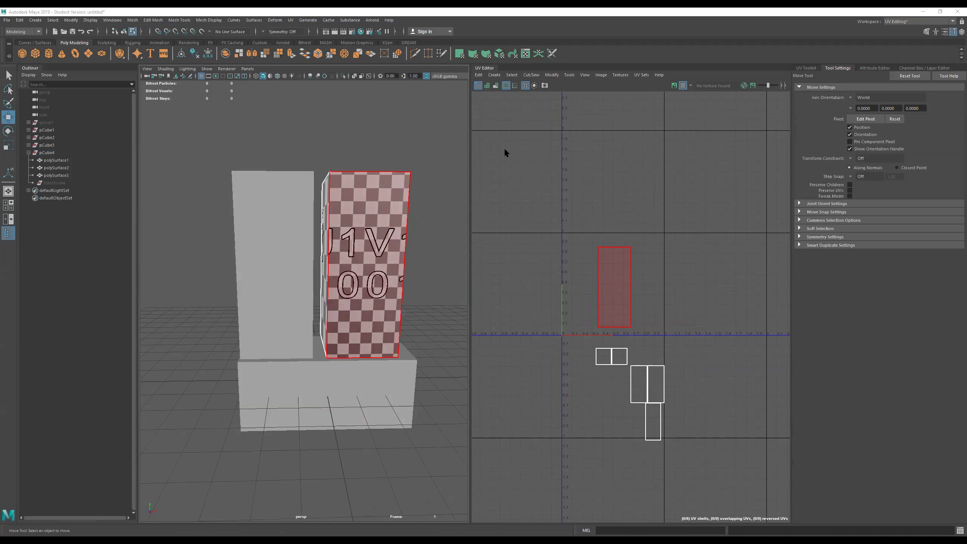
Delete the right tower in object mode and replace it with a duplicate of the left tower moved into its place
key("F8")
left_click(371, 211)
key("Delete")
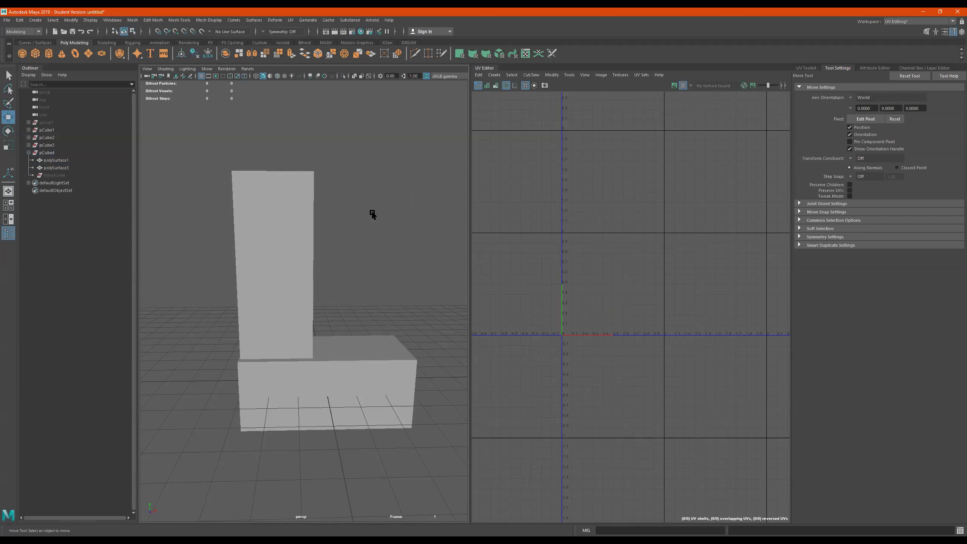
left_click(297, 254)
key("ctrl+d")
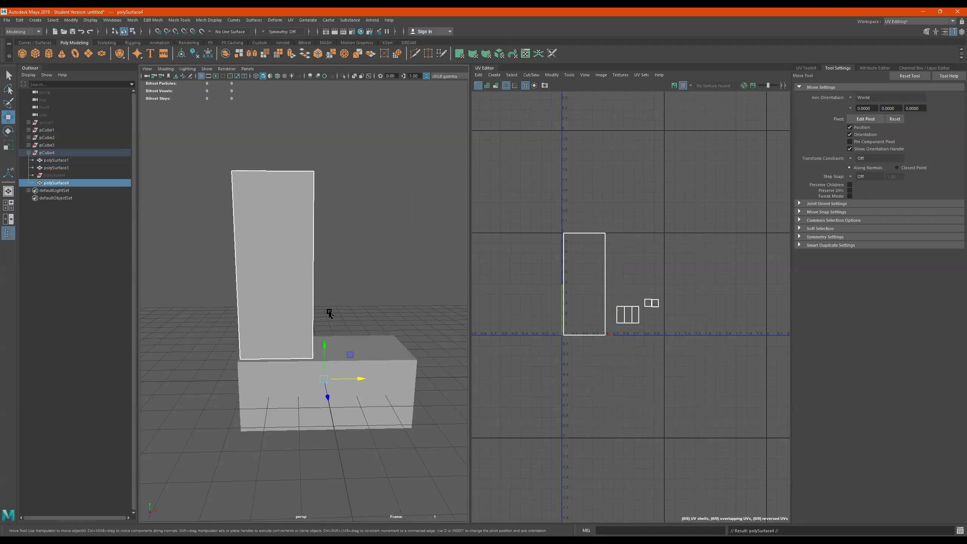
left_click_drag(362, 378, 432, 371)
Examine the duplicated tower's checker pattern and UV shells from several angles
left_click_drag(350, 278, 321, 258, "alt")
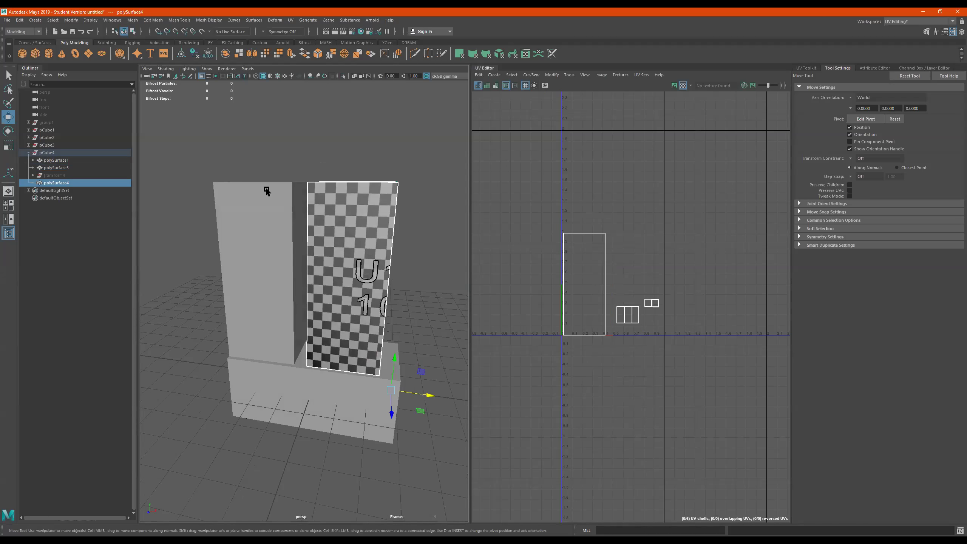
left_click(272, 198)
left_click_drag(271, 198, 304, 208, "alt")
left_click(405, 243)
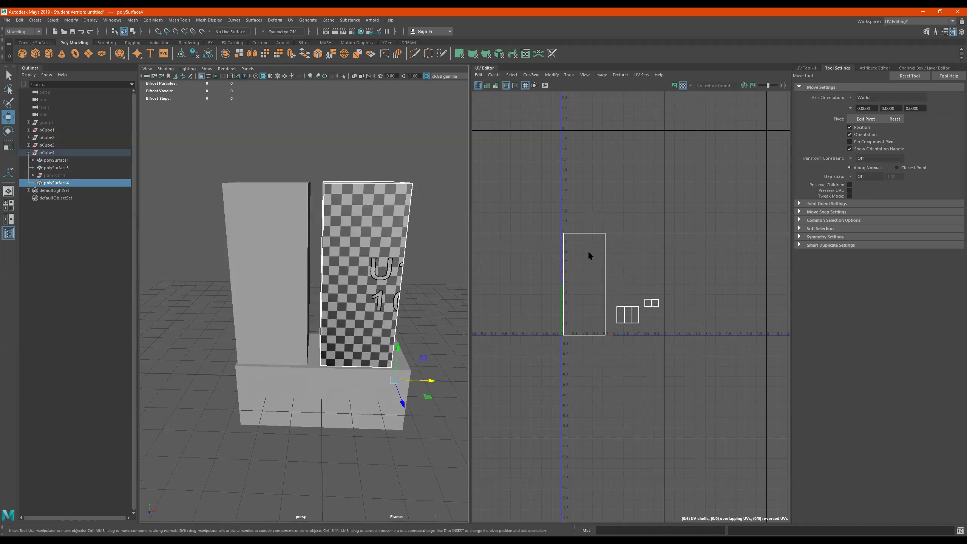
mouse_move(351, 293)
left_mouse_down("alt")
mouse_move(388, 281)
mouse_move(386, 240)
mouse_move(359, 294)
left_mouse_up("alt")
right_click_drag(310, 229, 342, 229, "alt")
left_click_drag(341, 229, 388, 193, "alt")
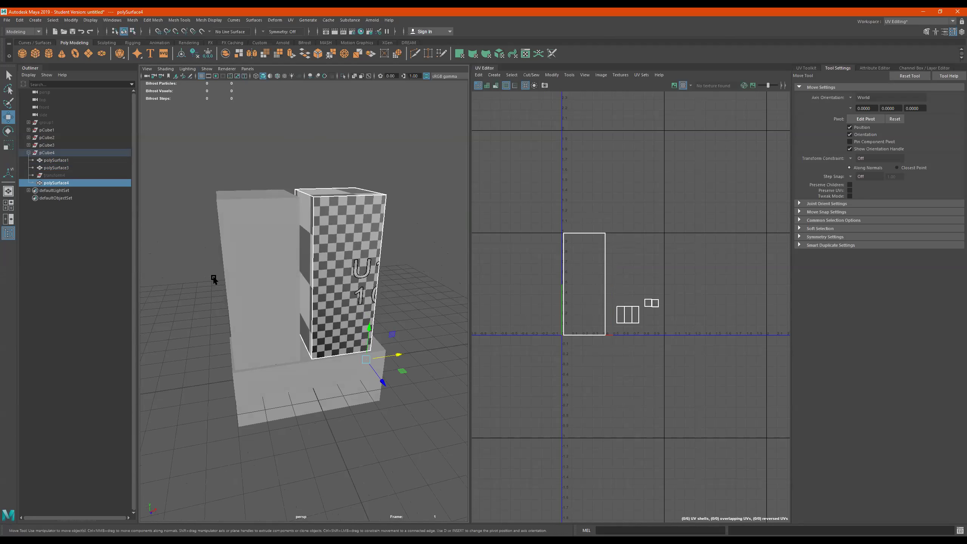
Duplicate the base block and move the copy sideways until it sits beside the original
left_click_drag(384, 248, 328, 212, "alt")
left_click(325, 330)
mouse_move(304, 332)
left_mouse_down("alt")
mouse_move(338, 341)
mouse_move(316, 333)
mouse_move(483, 331)
left_mouse_up("alt")
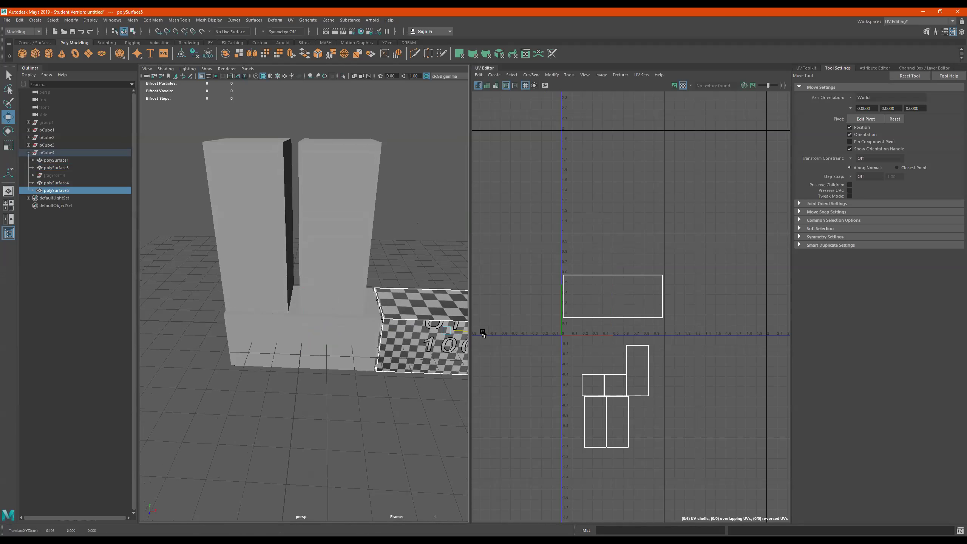
key("f")
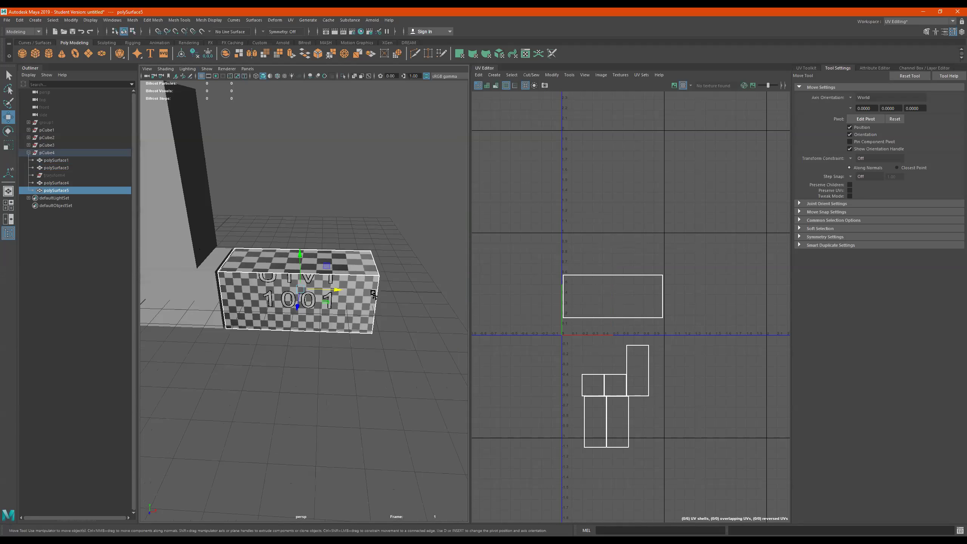
Compare the checker pattern and UV shells of the original base block with those of its copy
left_click_drag(367, 288, 323, 345, "alt")
key("e")
middle_click_drag(240, 303, 283, 288, "alt")
left_click(257, 299)
left_click(397, 290)
left_click_drag(299, 316, 326, 306, "alt")
Undo the selection changes and the move of the base block's copy
key("ctrl+z")
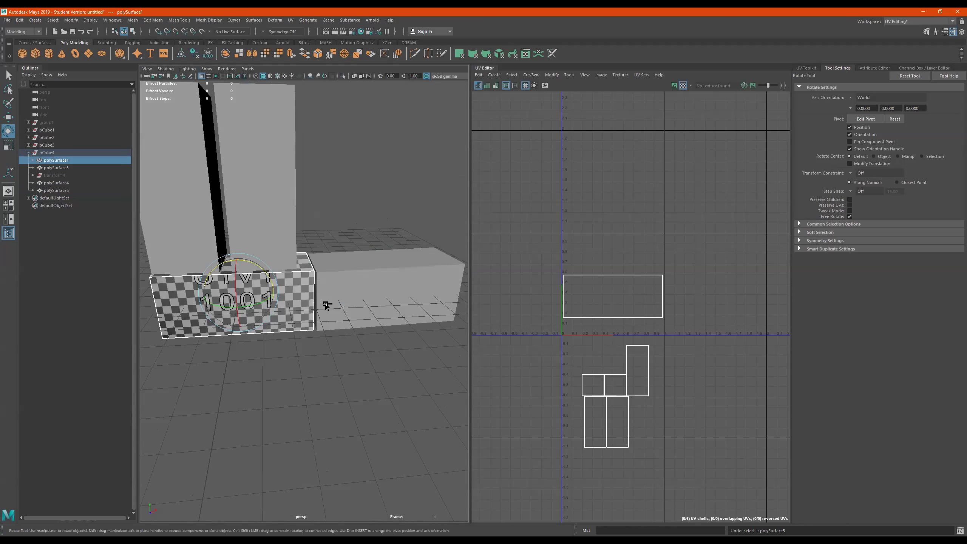
key("ctrl+z")
scroll(304, 277, "down", 5)
left_click_drag(296, 262, 311, 275, "alt")
scroll(278, 234, "up", 3)
scroll(312, 275, "up", 6)
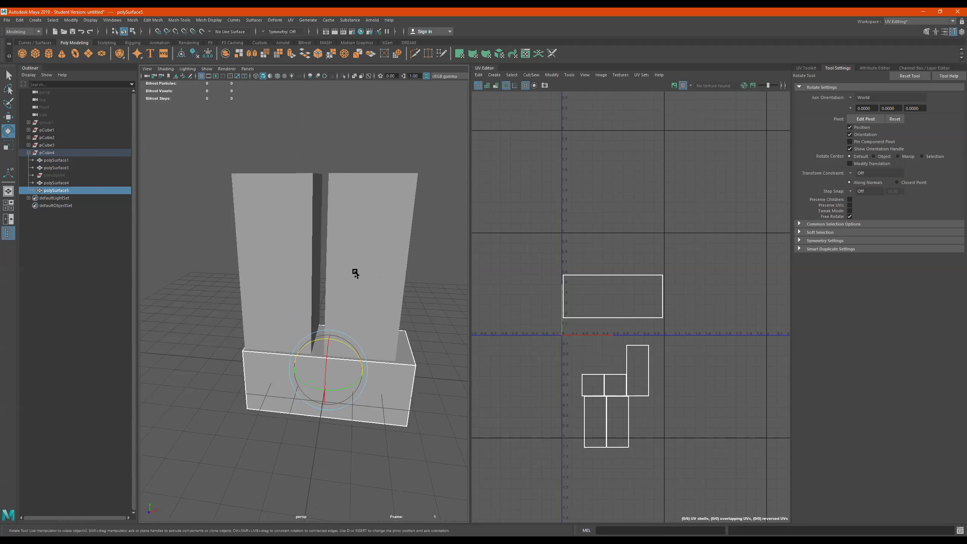
Scale the right tower's front-face UV shell down to about a third of its size
left_click(341, 263)
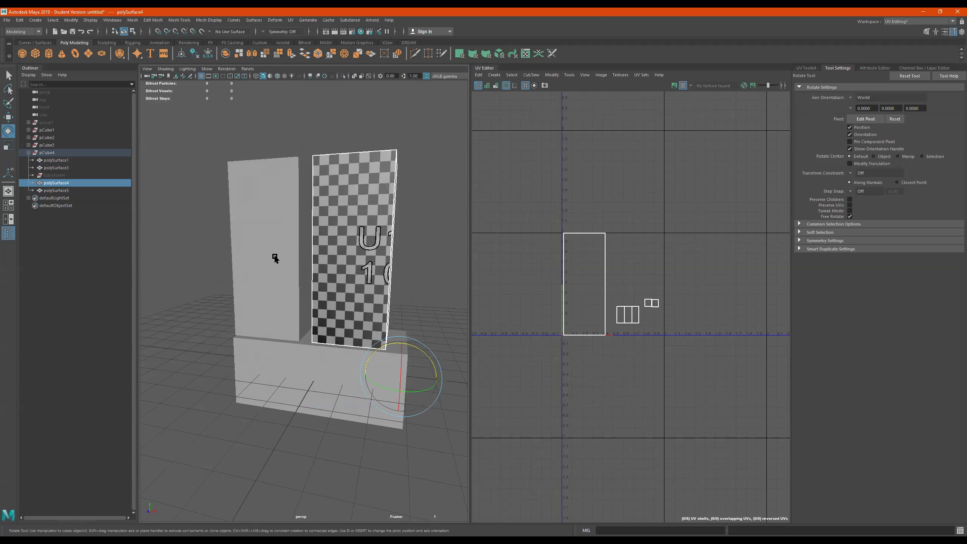
key("r")
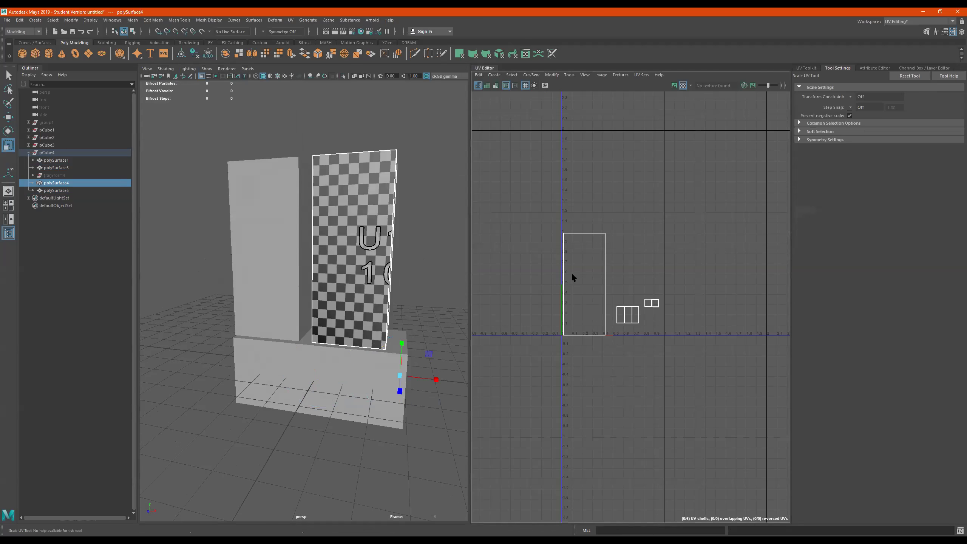
right_click(582, 268)
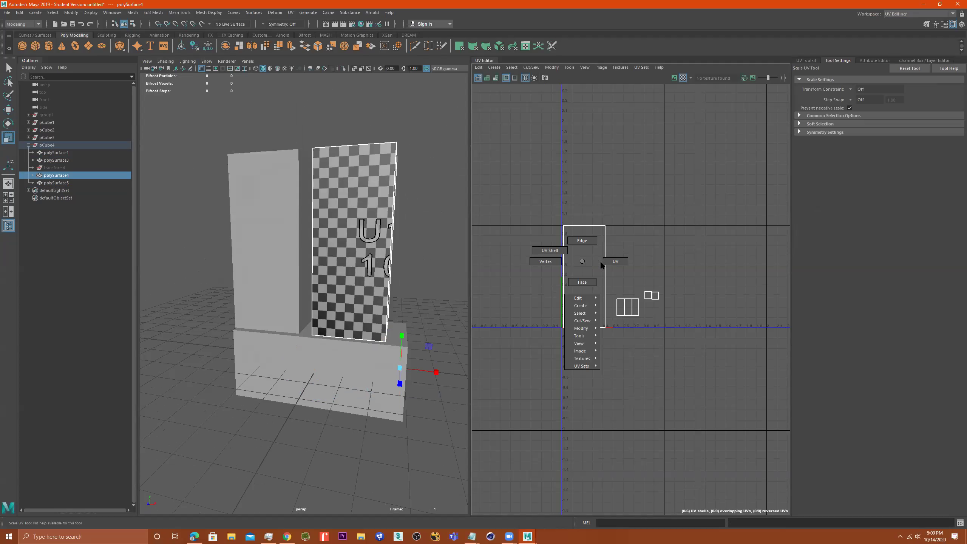
double_click(605, 225)
left_click_drag(585, 277, 545, 296)
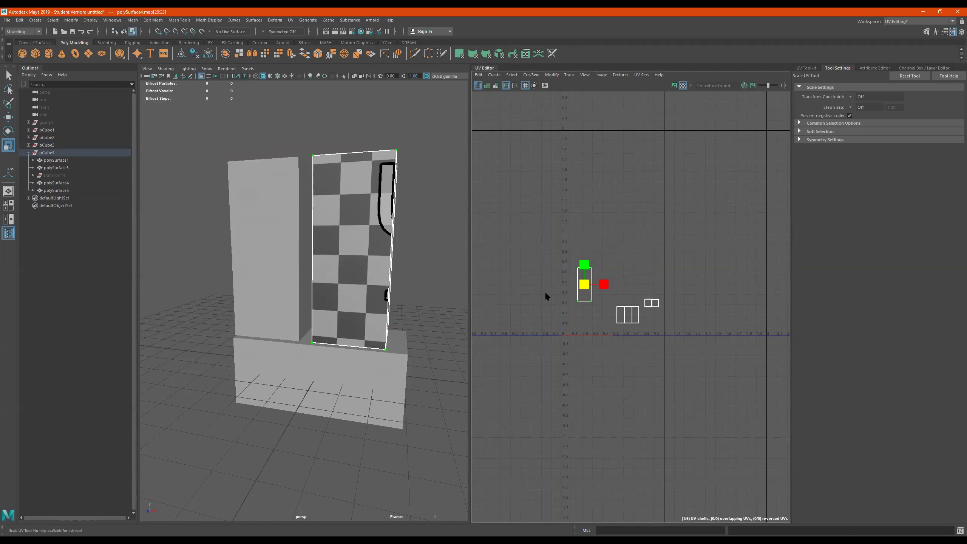
Select the left tower for comparison and undo the scaling of the right tower's front-face UV shell
left_click(268, 266)
left_click(370, 263)
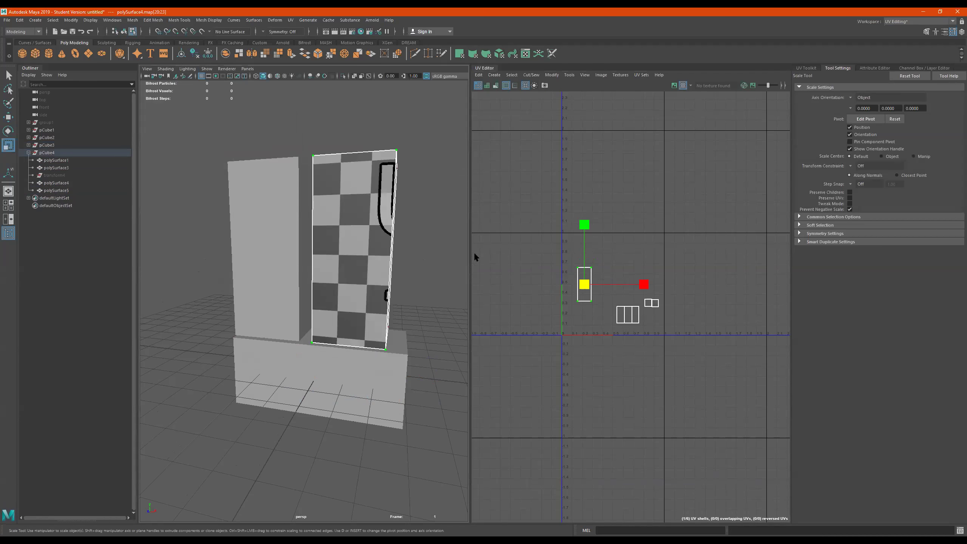
key("ctrl+z")
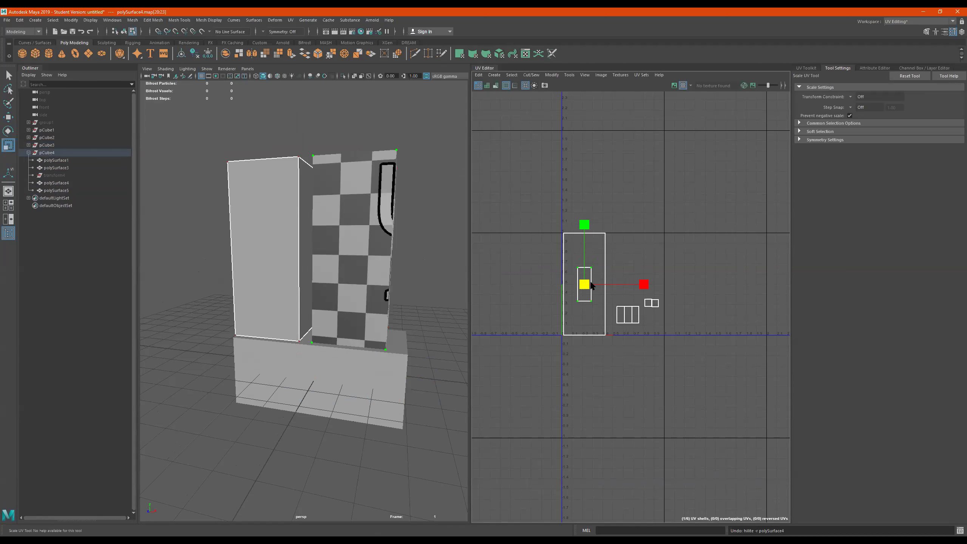
key("ctrl+z")
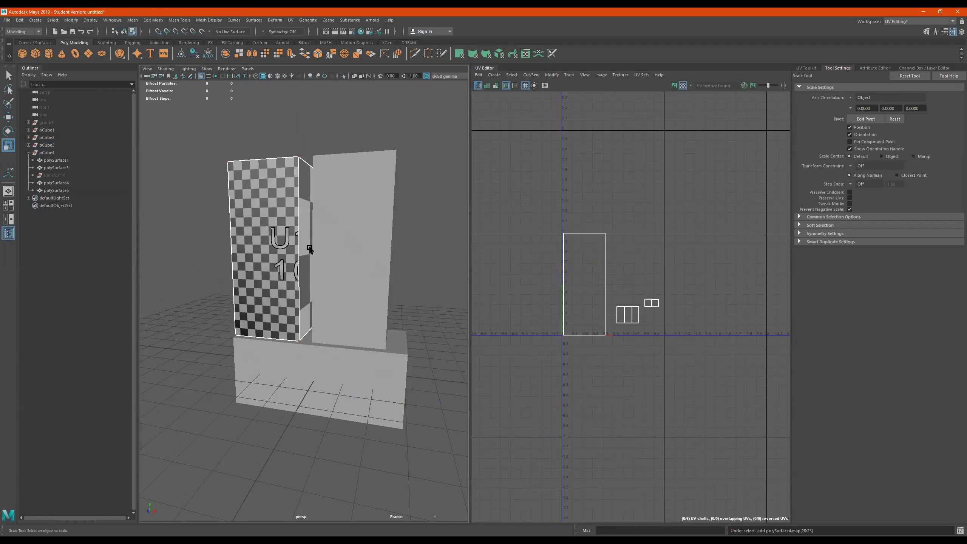
Scale the right tower's front-face UV shell down slightly inside the 0–1 tile and return to object mode
left_click(329, 245)
left_click_drag(582, 285, 686, 337)
left_click_drag(354, 254, 344, 263, "alt")
key("r")
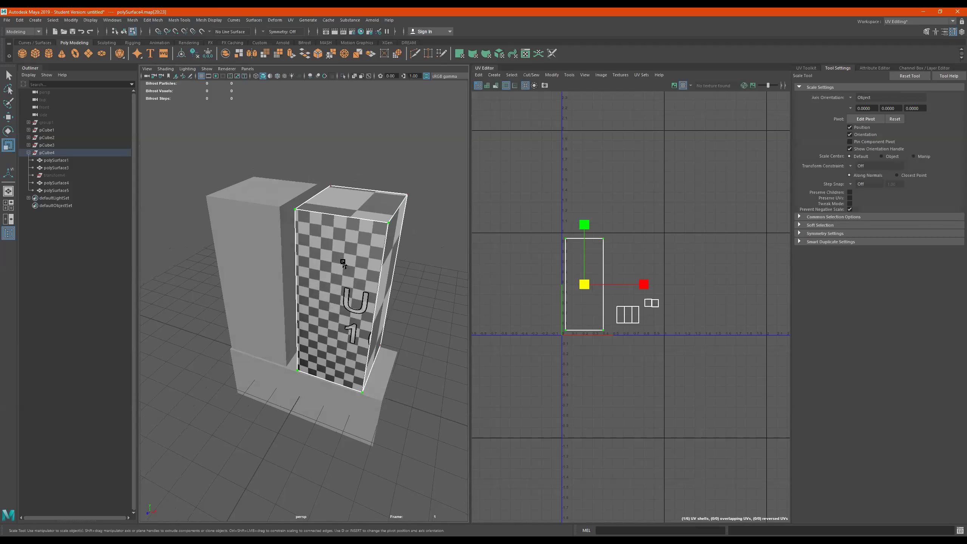
right_click_drag(341, 260, 285, 255)
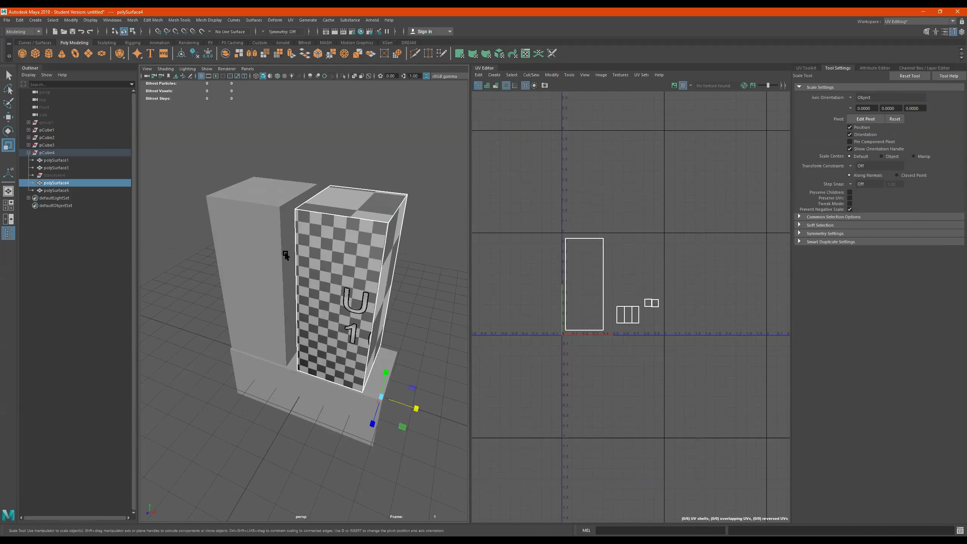
Switch from the UV Editing workspace to the custom modeling workspace and bring the right tower into view
left_click(920, 22)
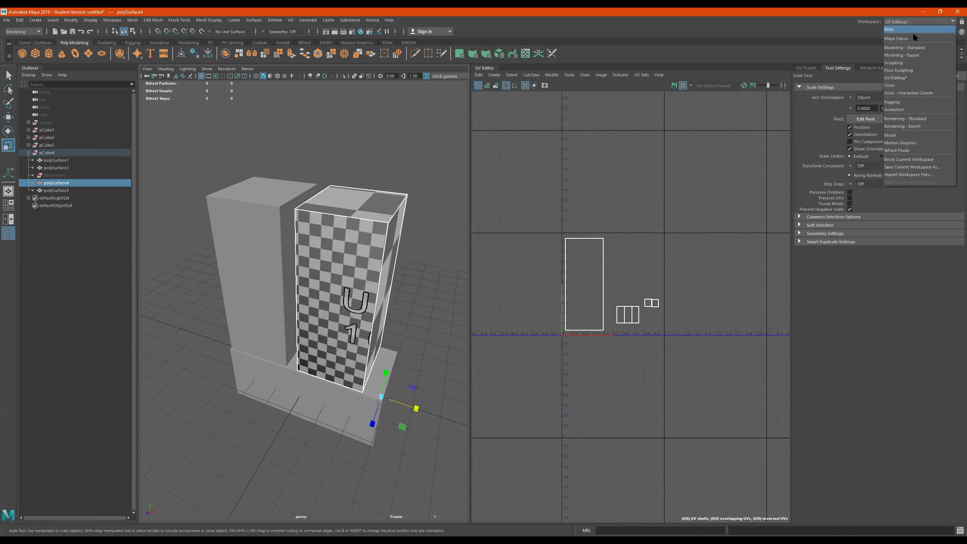
left_click(915, 37)
left_click_drag(436, 287, 438, 219, "alt")
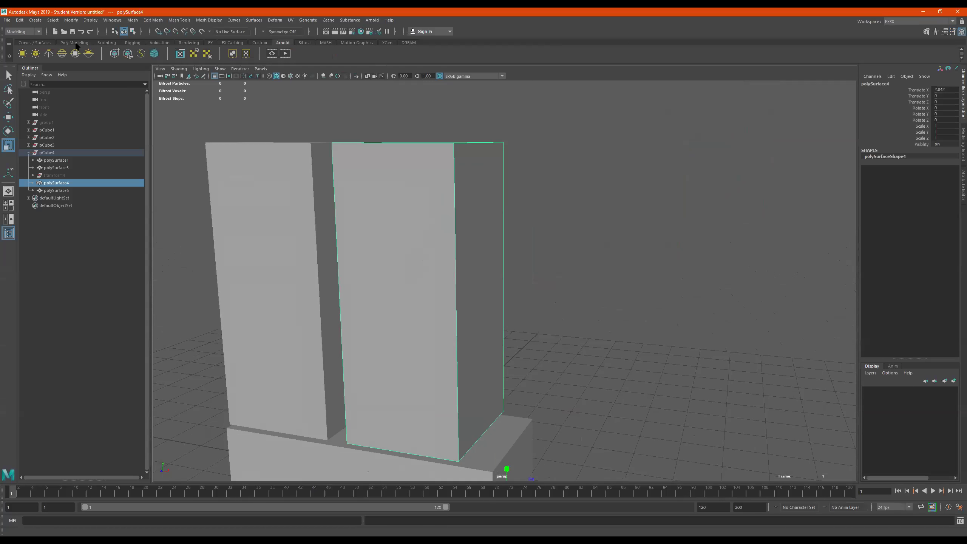
Insert three horizontal edge loops and vertical edge loops near both sides of the right tower with Multi-Cut
left_click(74, 43)
left_click(414, 53)
left_click(454, 220, "ctrl")
left_click(456, 297, "ctrl")
left_click(456, 353, "ctrl")
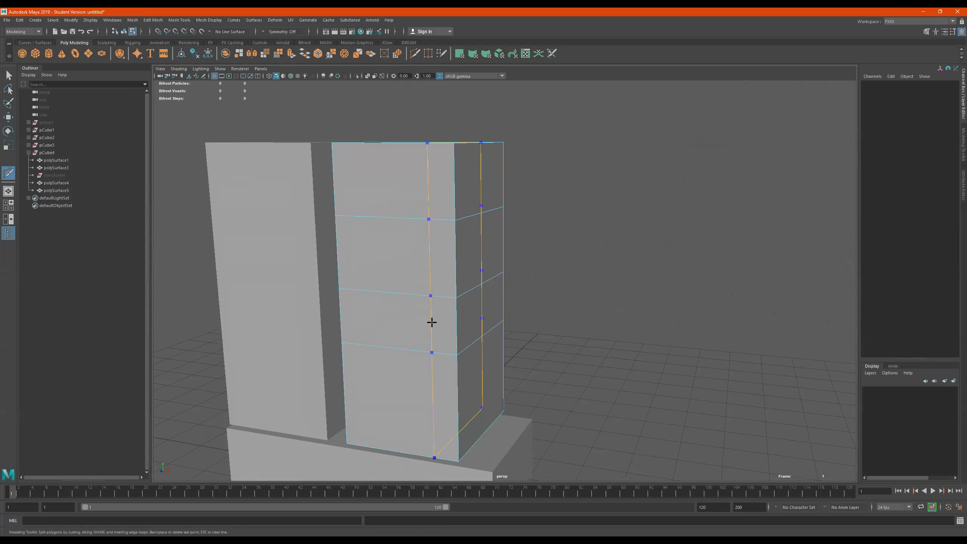
left_click(440, 225, "ctrl")
Extrude the second face from the top in the right tower's front centre column inward about 1 unit as a recess
left_click_drag(397, 286, 423, 290, "alt")
key("q")
left_click(407, 300)
key("ctrl+e")
right_click_drag(427, 290, 621, 149)
key("q")
scroll(412, 225, "down", 4)
left_click_drag(410, 214, 405, 224, "alt")
right_click_drag(405, 224, 426, 208, "alt")
left_click_drag(426, 208, 425, 189, "alt")
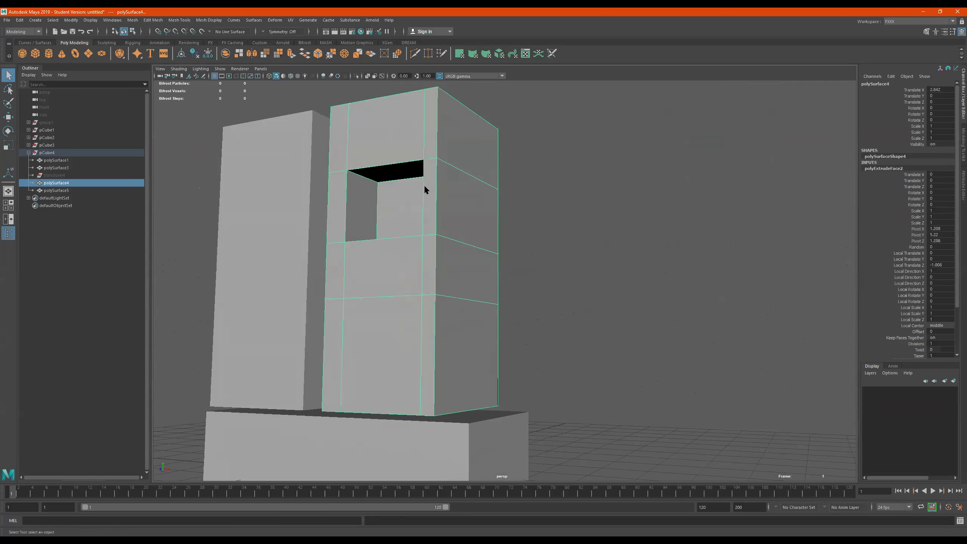
Insert additional edge loops through the recess of the right tower with Multi-Cut
left_click(418, 54)
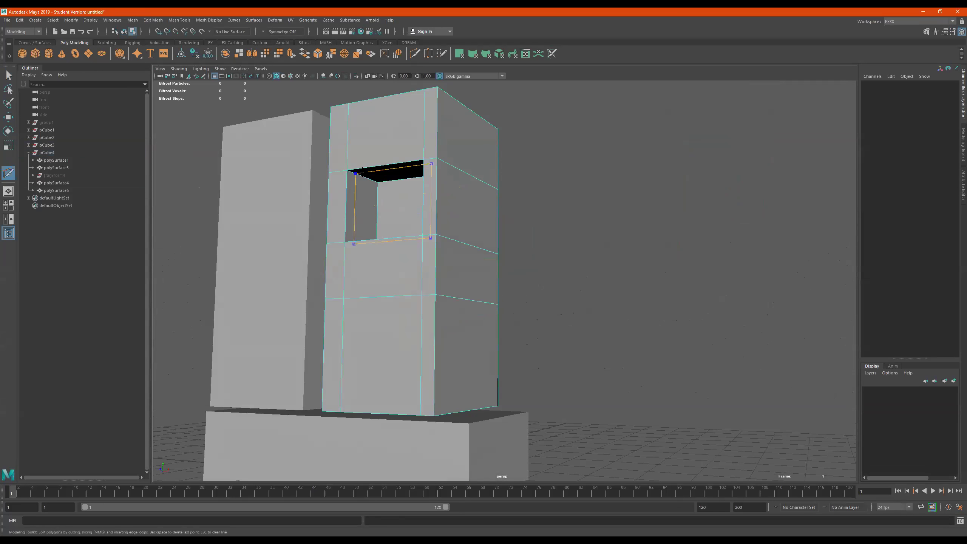
left_click_drag(378, 209, 433, 166, "alt")
left_click(432, 235, "ctrl")
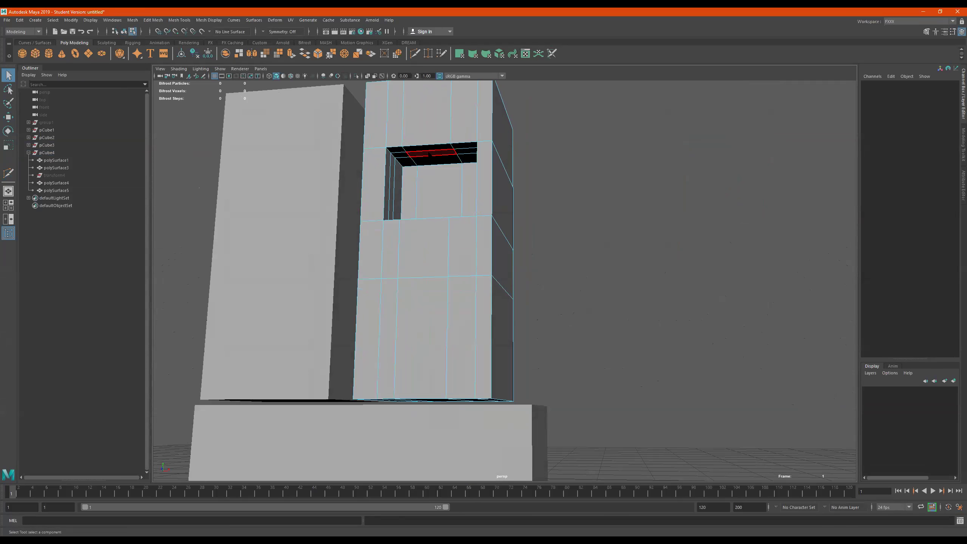
Extrude the middle ceiling face of the recess downward and return the right tower to object mode
left_click(436, 174)
key("ctrl+e")
left_click_drag(433, 125, 448, 212)
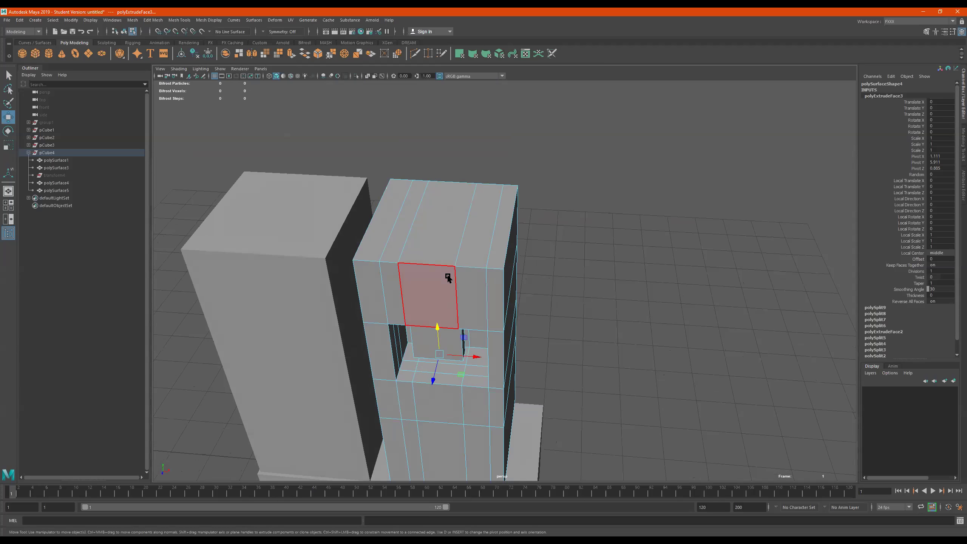
right_click_drag(447, 277, 558, 167)
left_click_drag(531, 239, 503, 225, "alt")
middle_click_drag(423, 255, 520, 219, "alt")
left_click_drag(520, 218, 528, 206, "alt")
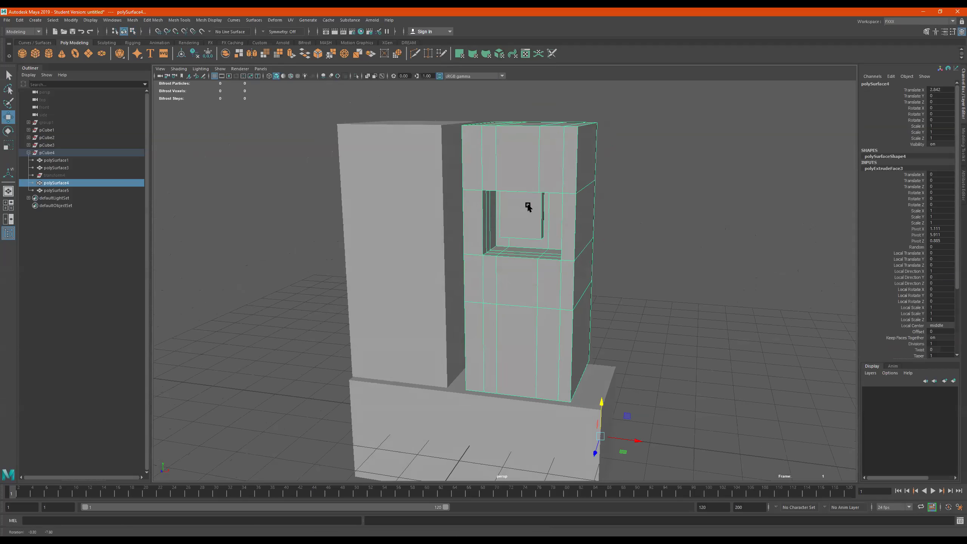
Assign the existing green aiStandardSurface4 material to the right tower and display the tower's attributes
right_click(532, 167)
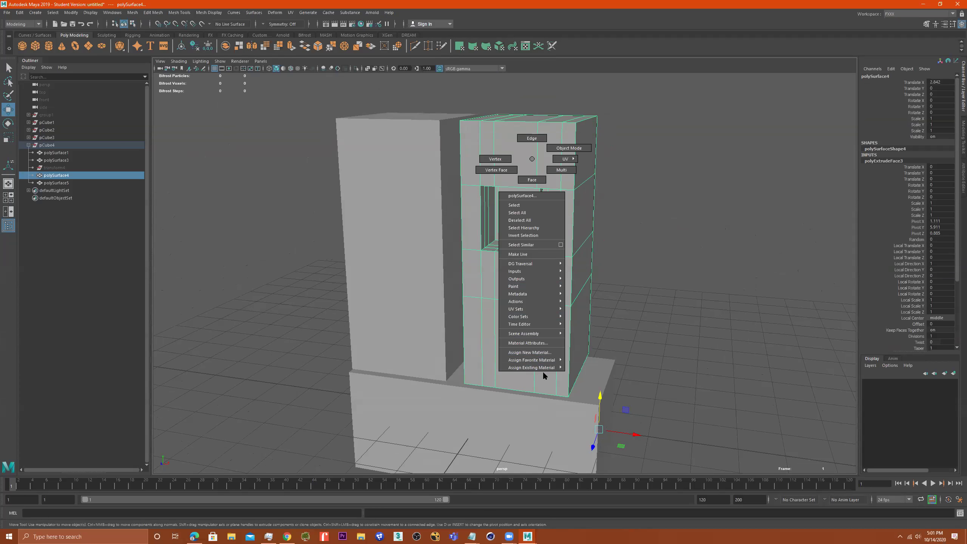
left_click(577, 369)
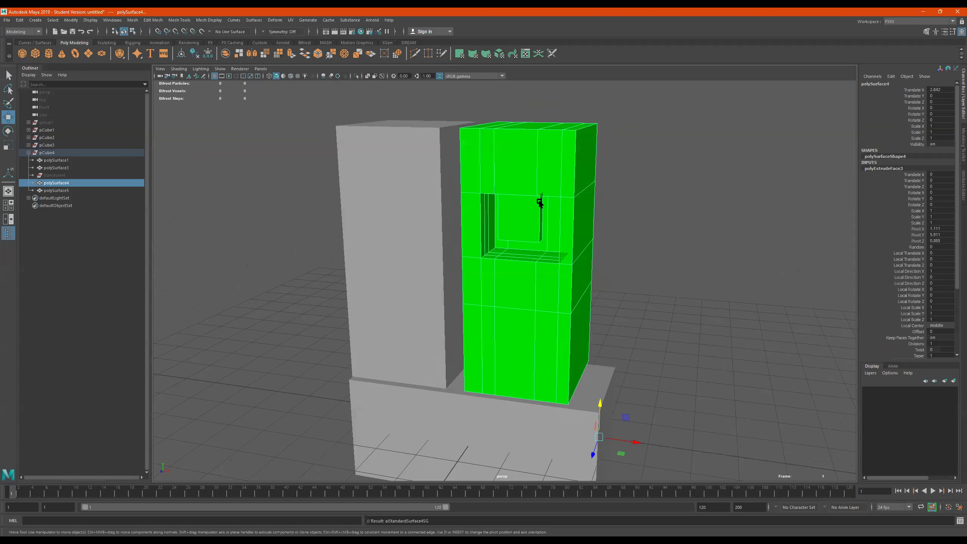
scroll(539, 202, "down", 1)
left_click_drag(561, 201, 554, 200, "alt")
middle_click_drag(555, 200, 544, 202, "alt")
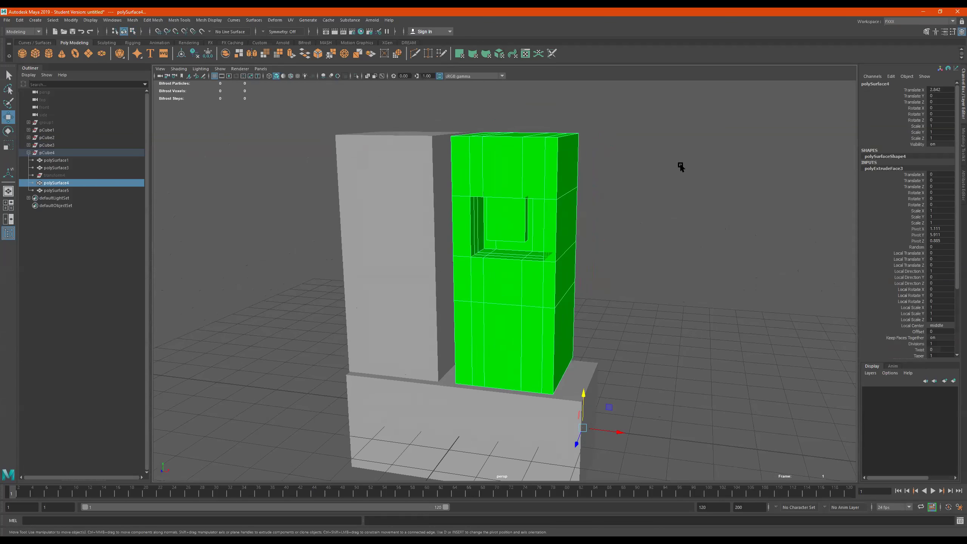
left_click(960, 181)
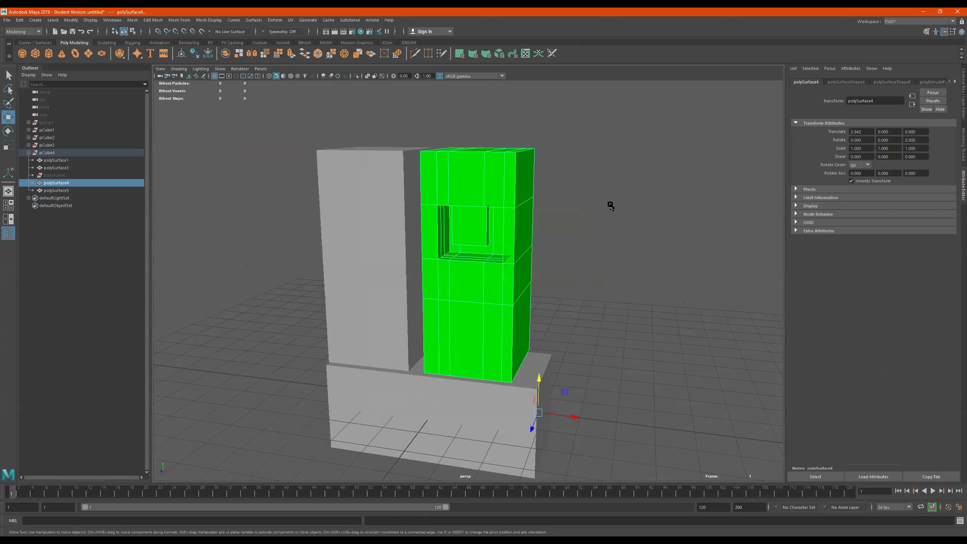
Run a preview in the Arnold RenderView and close the render window
left_click(282, 43)
left_click(285, 54)
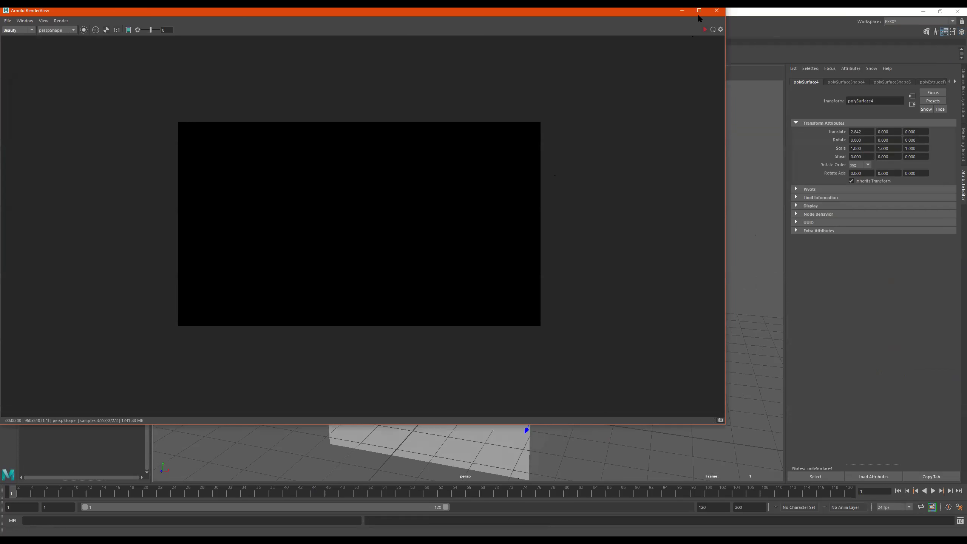
left_click(704, 30)
left_click_drag(639, 10, 703, 12)
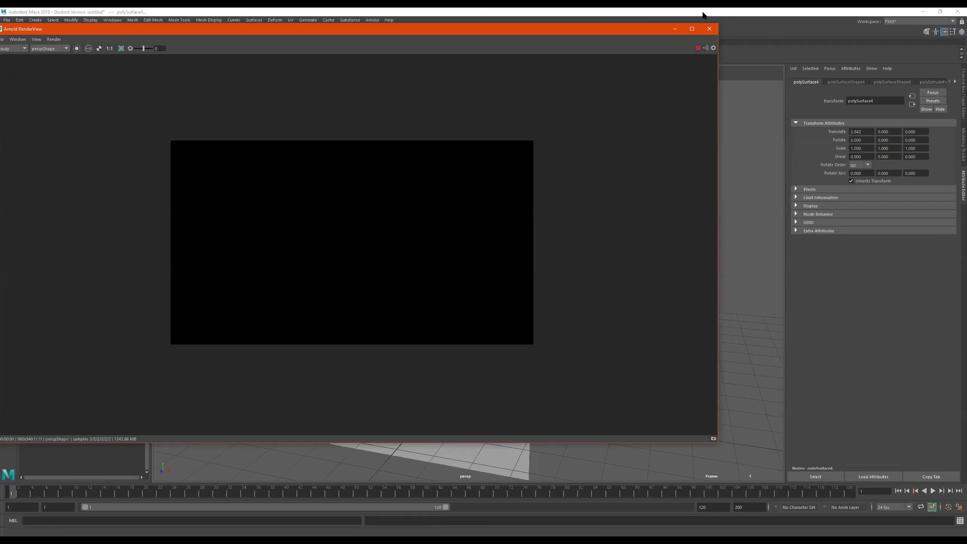
left_click(709, 29)
Alternate the viewport between wireframe and smooth shading to examine the right tower's inner recess geometry
left_click_drag(494, 196, 522, 192, "alt")
middle_click_drag(537, 212, 565, 242, "alt")
right_click_drag(508, 228, 428, 231, "alt")
left_click_drag(427, 231, 438, 223, "alt")
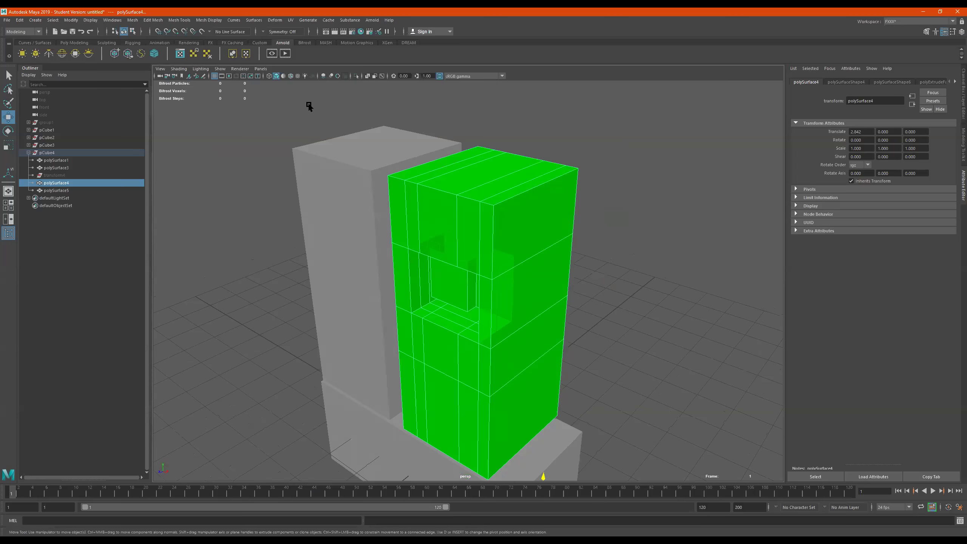
left_click(284, 76)
key("4")
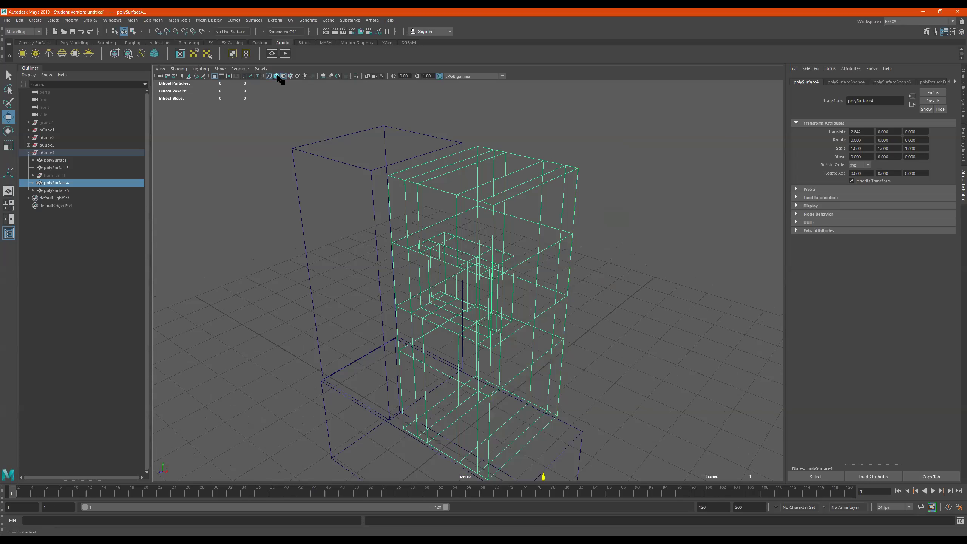
left_click(278, 76)
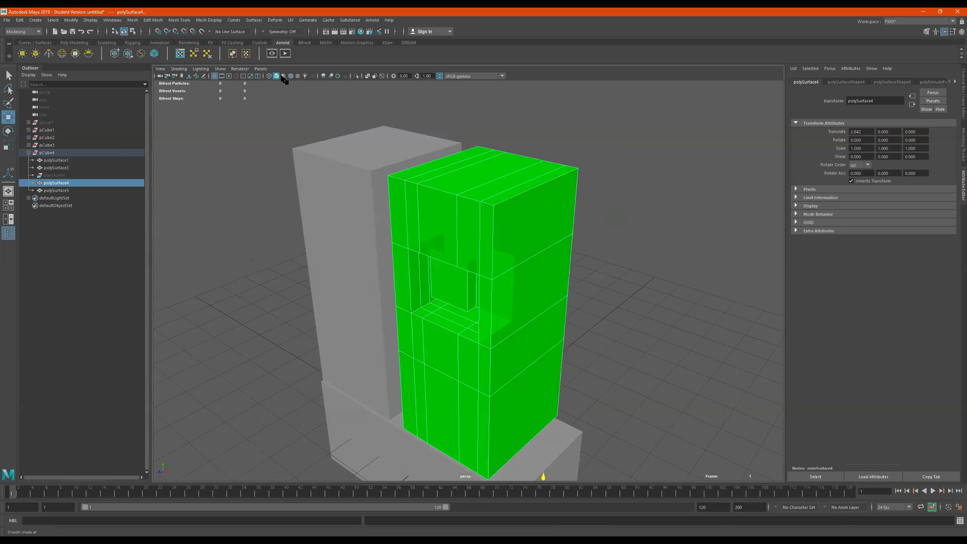
left_click(284, 76)
key("4")
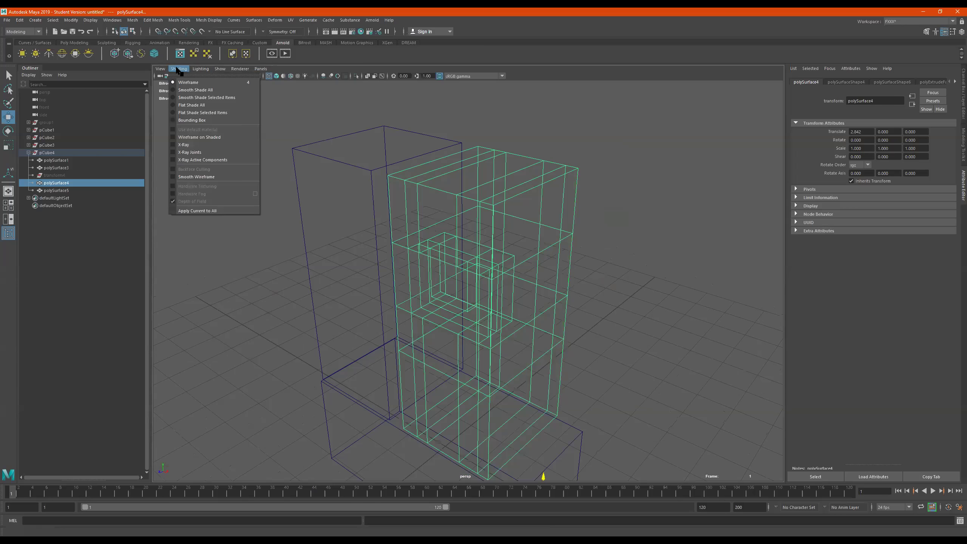
Detach the viewport's shading options as a floating window and preview the smooth, flat and Bounding Box display modes
left_click(177, 70)
left_click(178, 69)
left_click(182, 77)
left_click(177, 96)
left_click(177, 103)
left_click(177, 110)
left_click(177, 118)
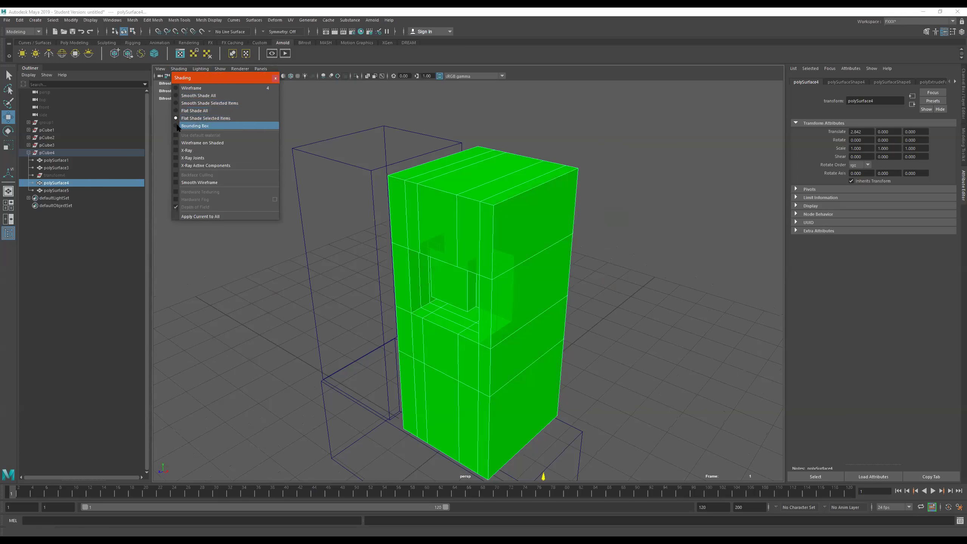
left_click(177, 126)
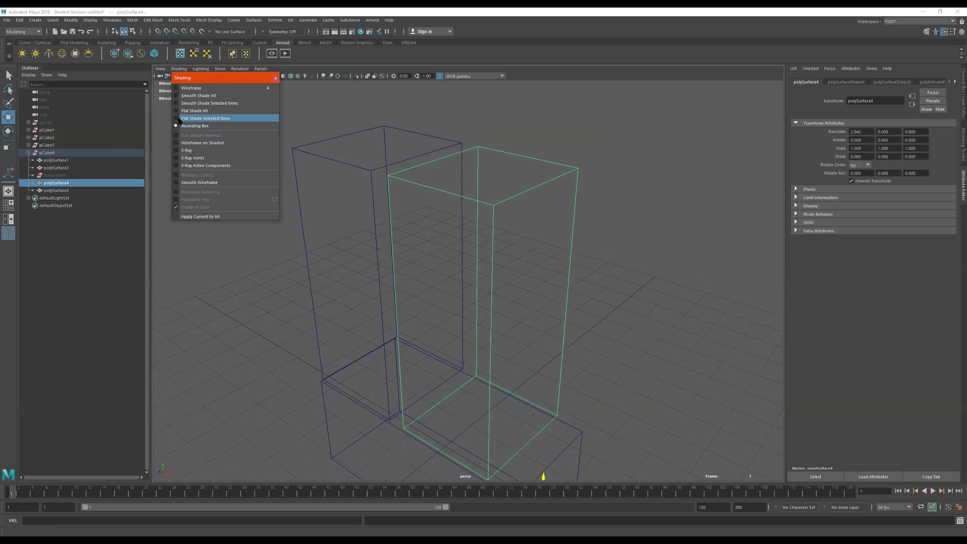
Try the flat and selected-item shading modes again, set the viewport to Smooth Shade All, and reposition the floating options
left_click(177, 111)
left_click(177, 118)
left_click(177, 102)
left_click(176, 96)
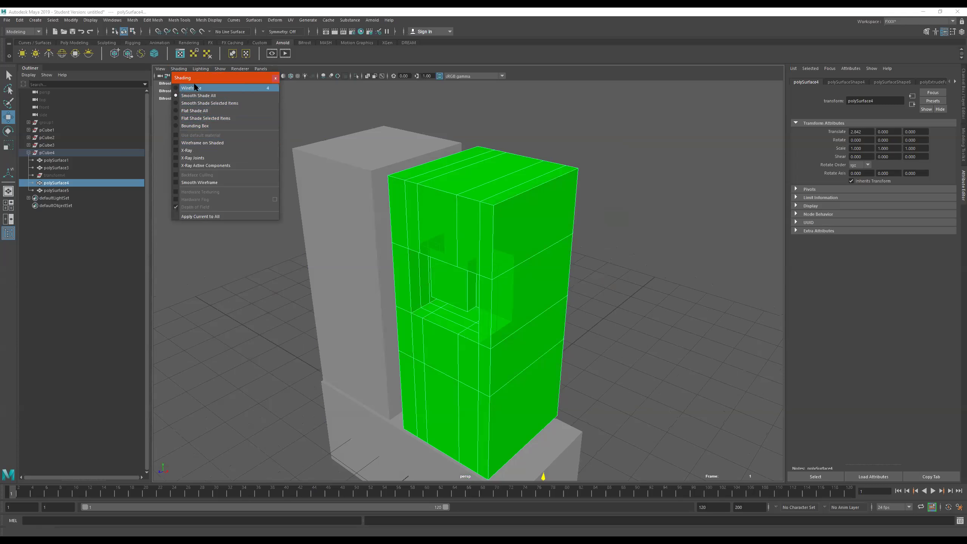
left_click_drag(222, 80, 214, 110)
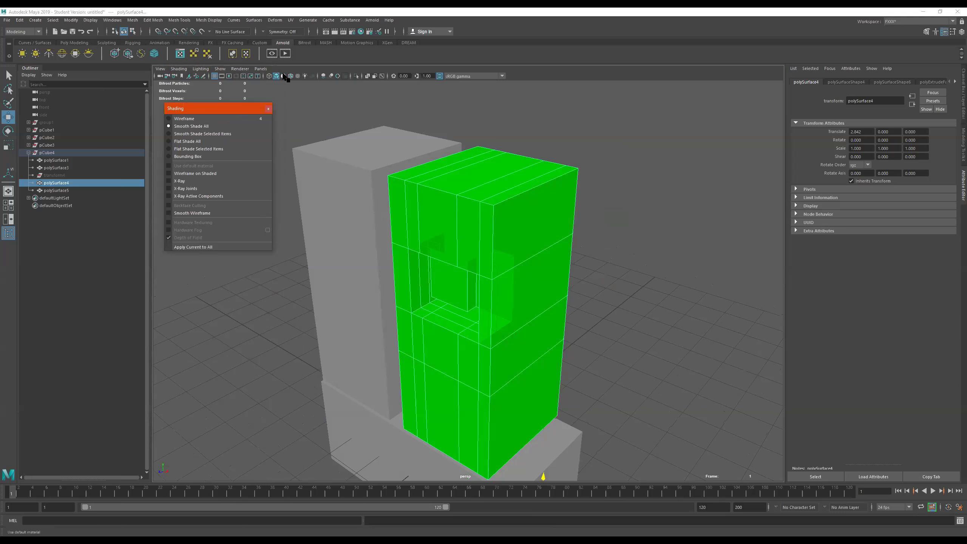
Toggle the viewport's default-material display repeatedly to compare the right tower in neutral grey and in its green material
left_click(284, 76)
left_click(284, 76)
left_click(284, 76)
left_click(284, 75)
left_click(284, 75)
left_click(278, 75)
left_click(278, 75)
left_click(283, 76)
left_click(283, 76)
left_click(283, 76)
left_click(283, 76)
left_click(284, 76)
left_click(283, 76)
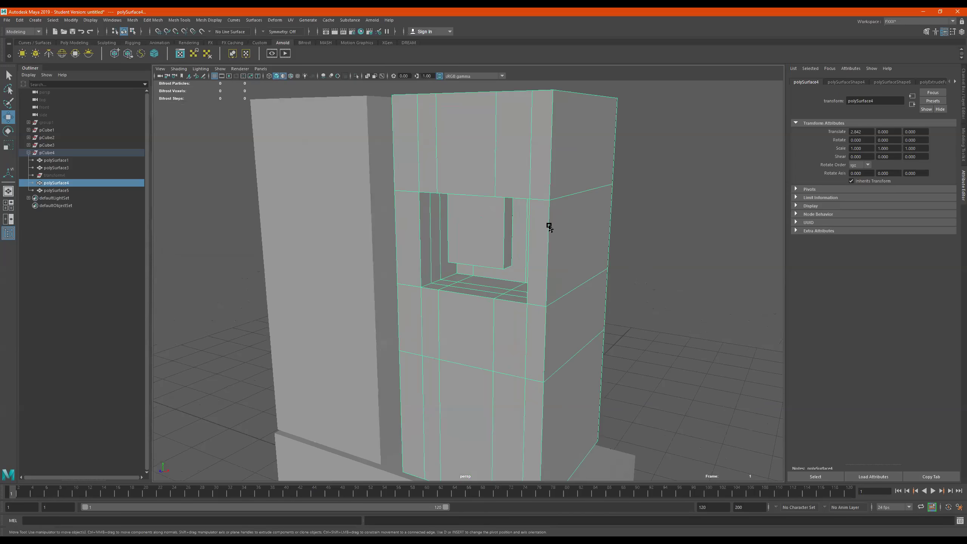
Assign the existing Chrome material to the right tower and turn off the viewport's default-material display
scroll(465, 198, "down", 3)
right_click(464, 199)
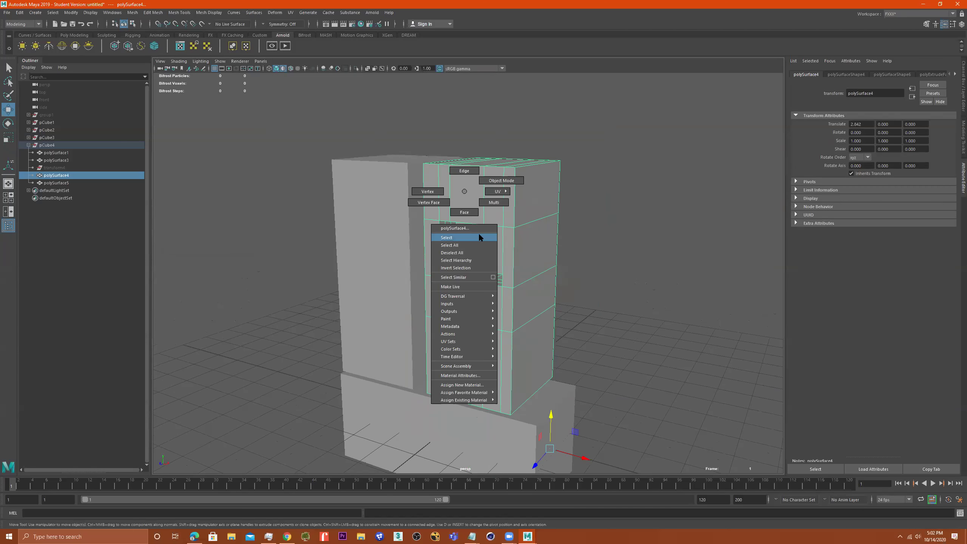
mouse_move(485, 400)
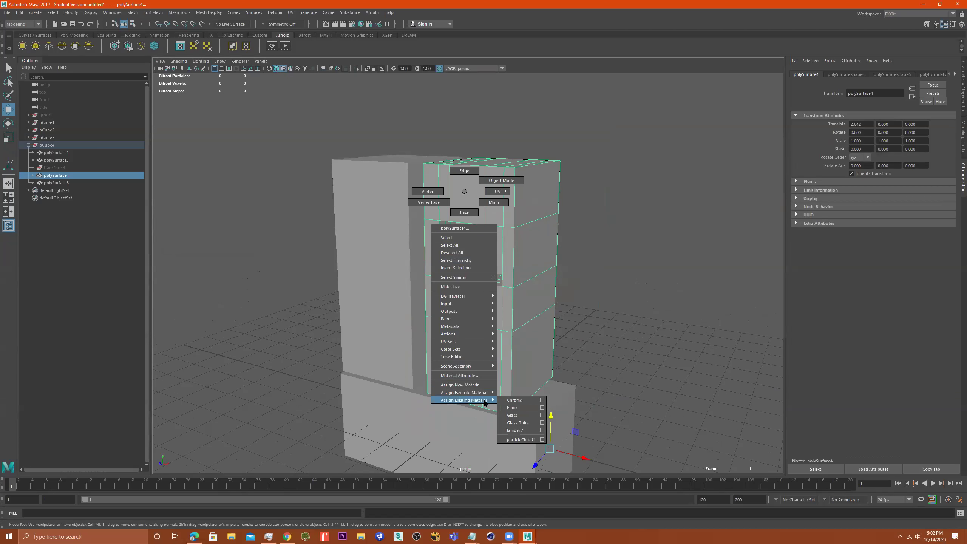
left_click(527, 397)
left_click(283, 68)
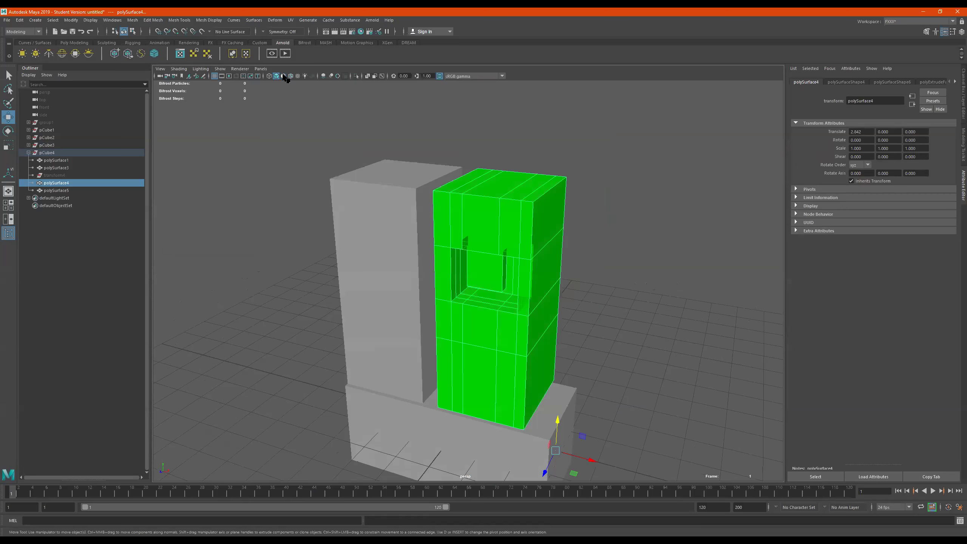
Select the faces of the small block inside the tower's recess by growing the selection from its bottom face
left_click_drag(545, 217, 528, 203, "alt")
right_click_drag(529, 214, 598, 231, "alt")
left_click_drag(552, 234, 501, 202, "alt")
right_click_drag(461, 163, 463, 197)
left_click(463, 197)
left_click_drag(461, 196, 614, 243, "alt")
key("4")
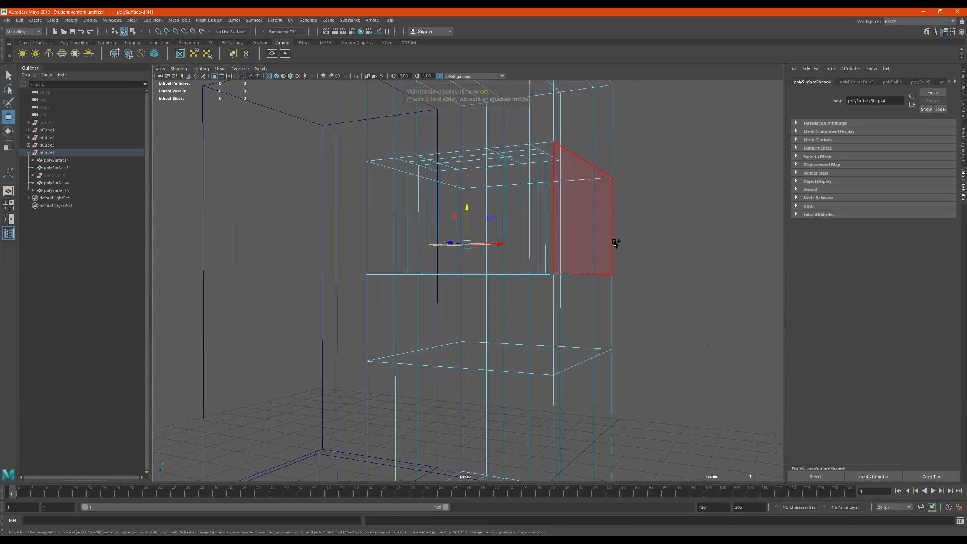
key("shift+period")
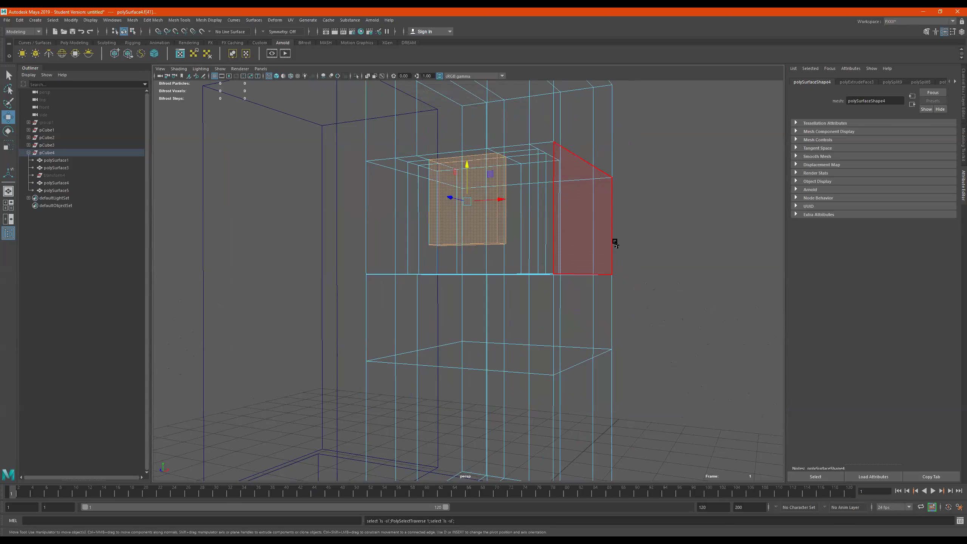
key("5")
Assign a new aiStandardSurface material to the selected block faces and name it fridge_Black
right_click_drag(447, 178, 450, 283)
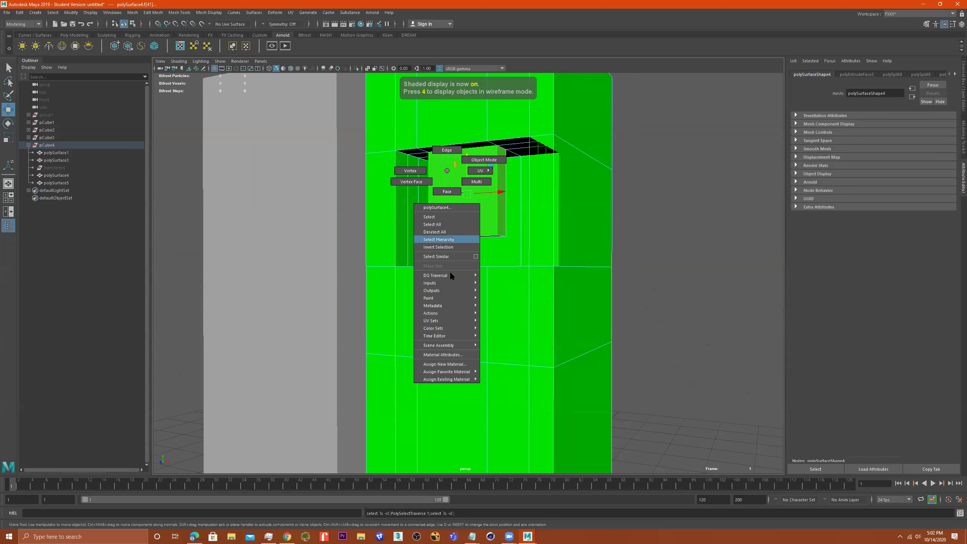
left_click(457, 365)
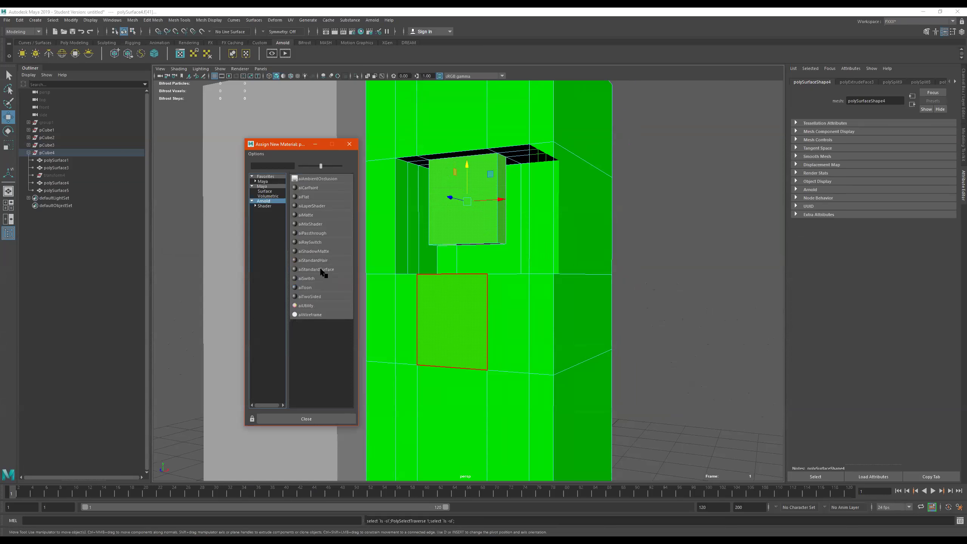
left_click(316, 269)
double_click(889, 101)
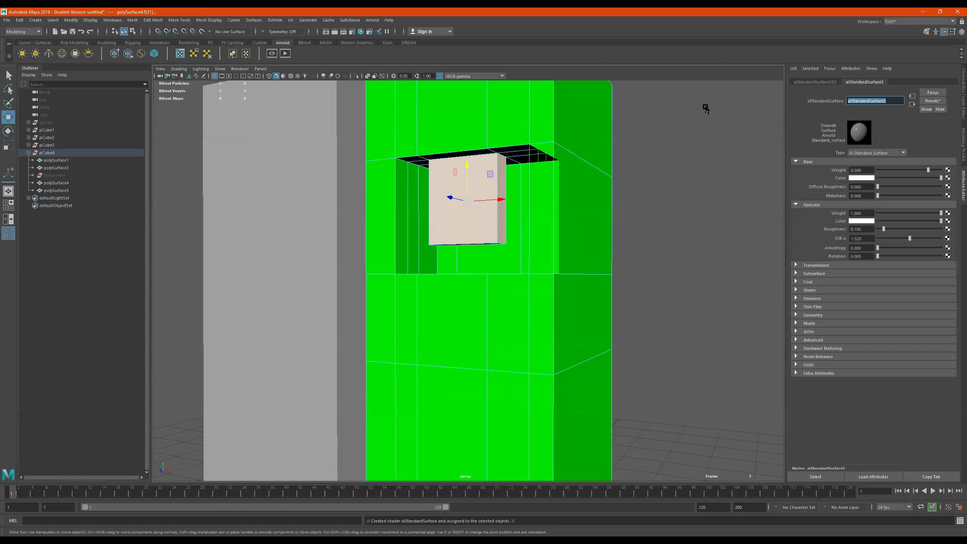
type("fridge_Black")
key("Return")
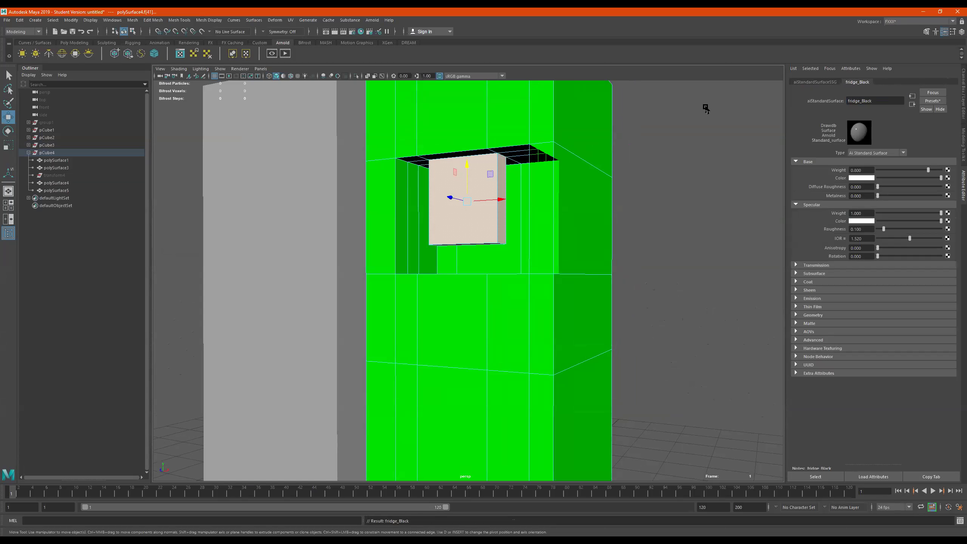
Set the fridge_Black material's base color to grey and return the tower to object mode
left_click(862, 178)
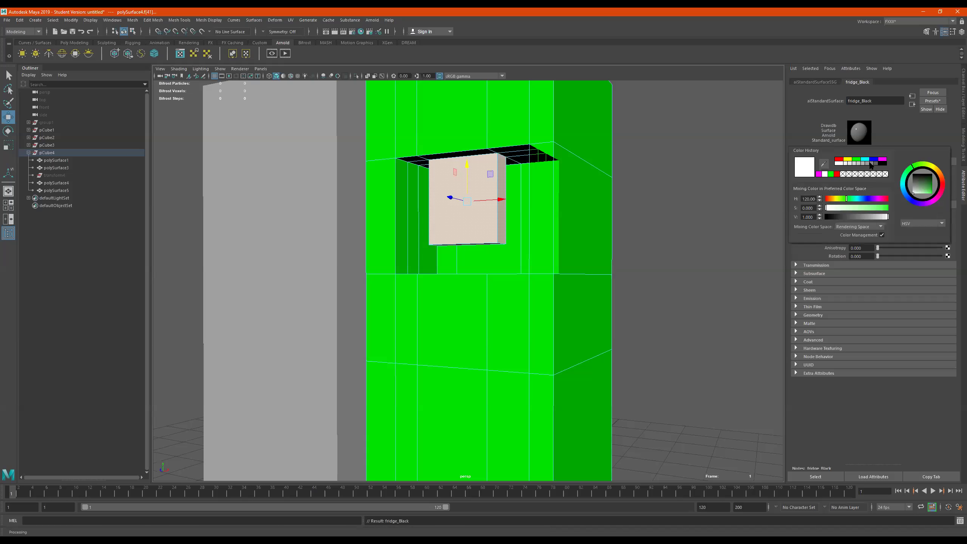
left_click(870, 164)
scroll(550, 192, "down", 3)
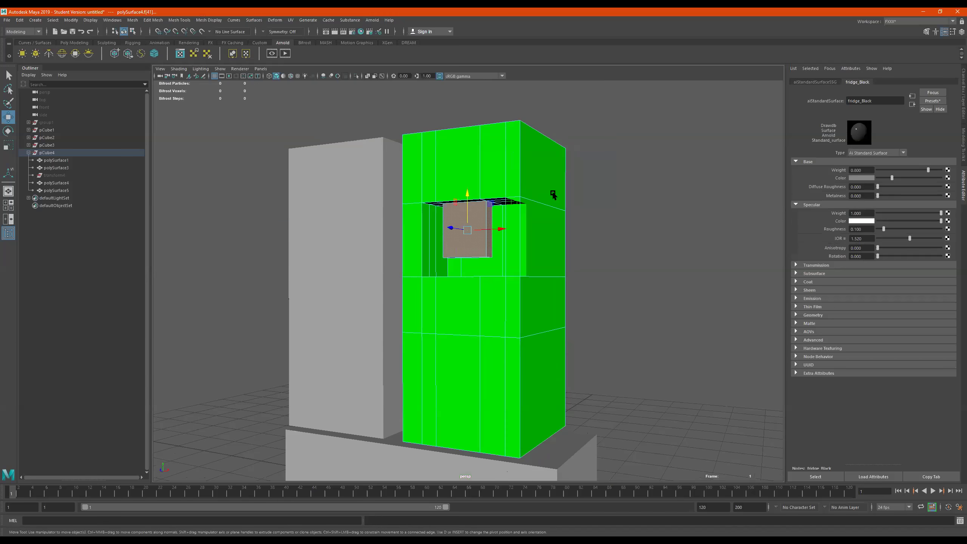
left_click_drag(553, 195, 552, 214, "alt")
right_click_drag(530, 186, 642, 124)
left_click_drag(562, 224, 461, 238, "alt")
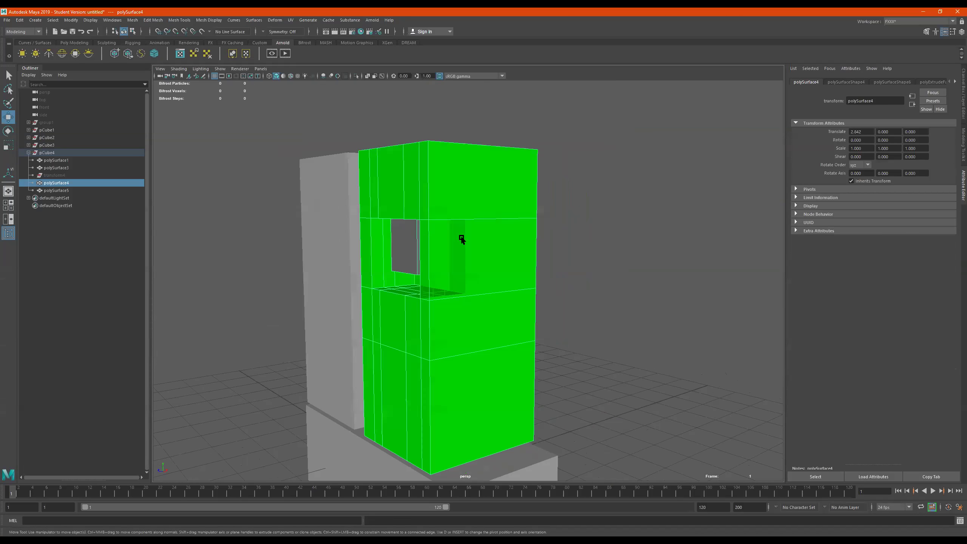
left_click_drag(527, 271, 472, 252, "alt")
Move aiSkyDomeLight1 and aiAreaLight1 out of the hidden group to the scene's top level
left_click(29, 122)
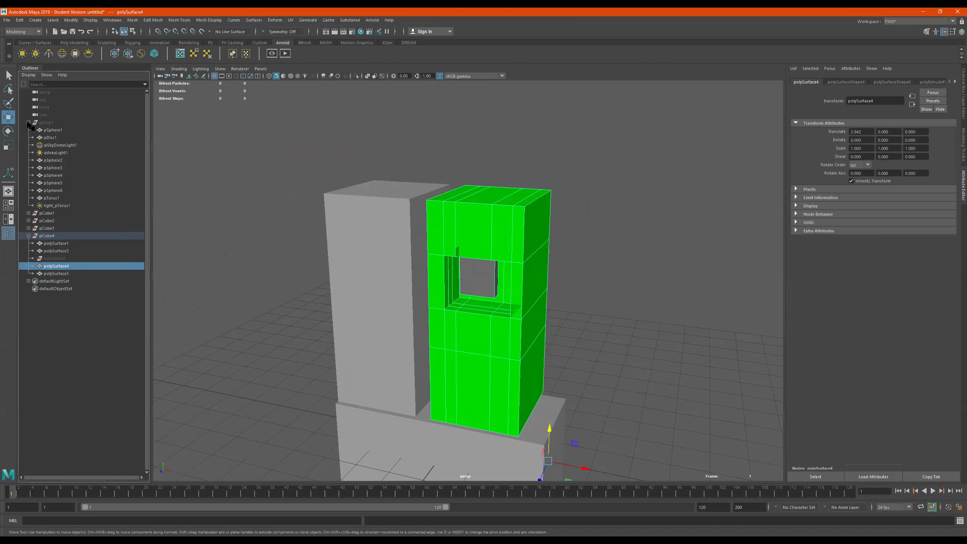
left_click(57, 146)
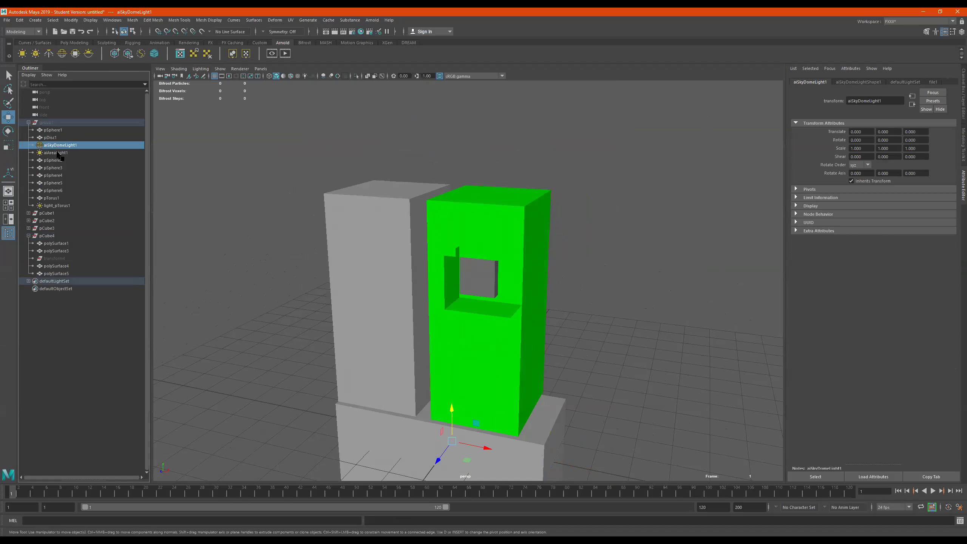
left_click(57, 153, "ctrl")
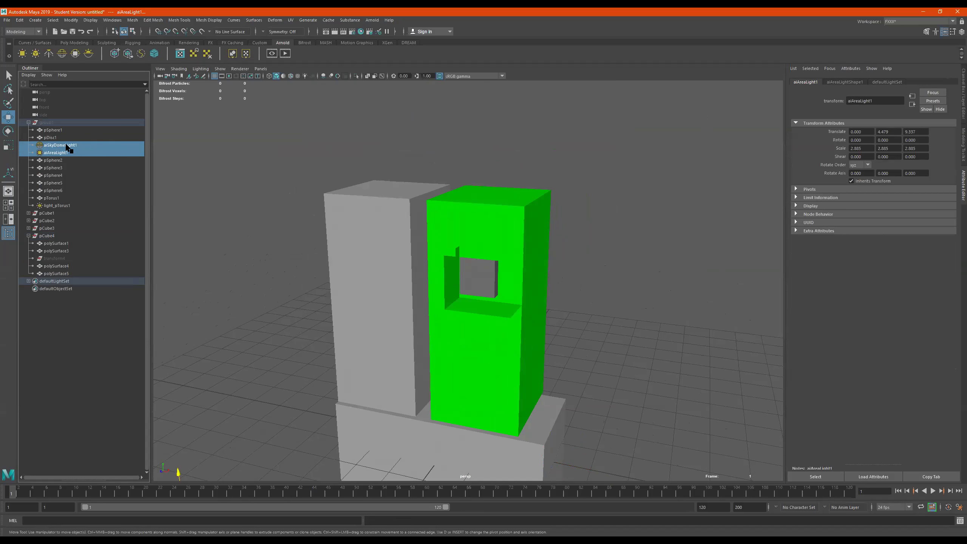
middle_click_drag(66, 144, 63, 121)
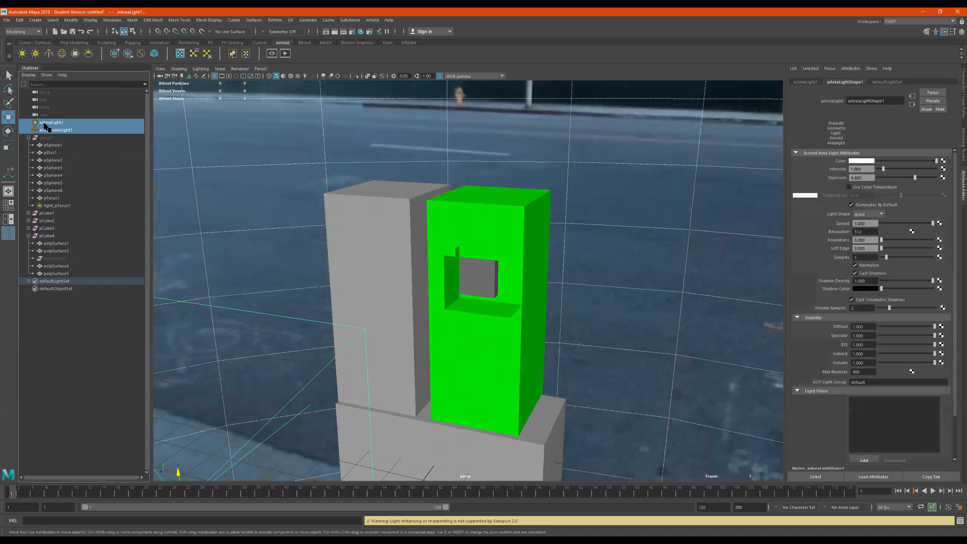
left_click(29, 138)
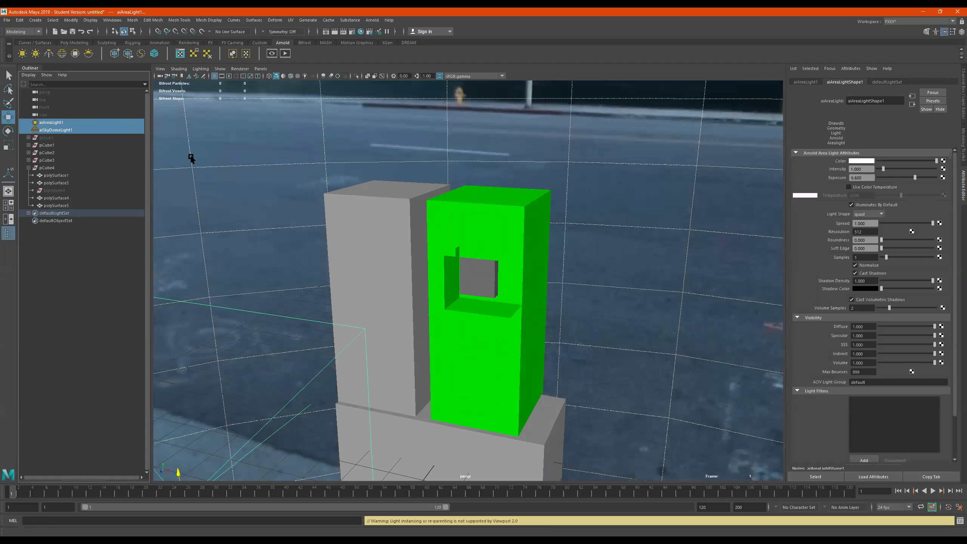
left_click_drag(530, 243, 439, 234, "alt")
scroll(456, 245, "down", 3)
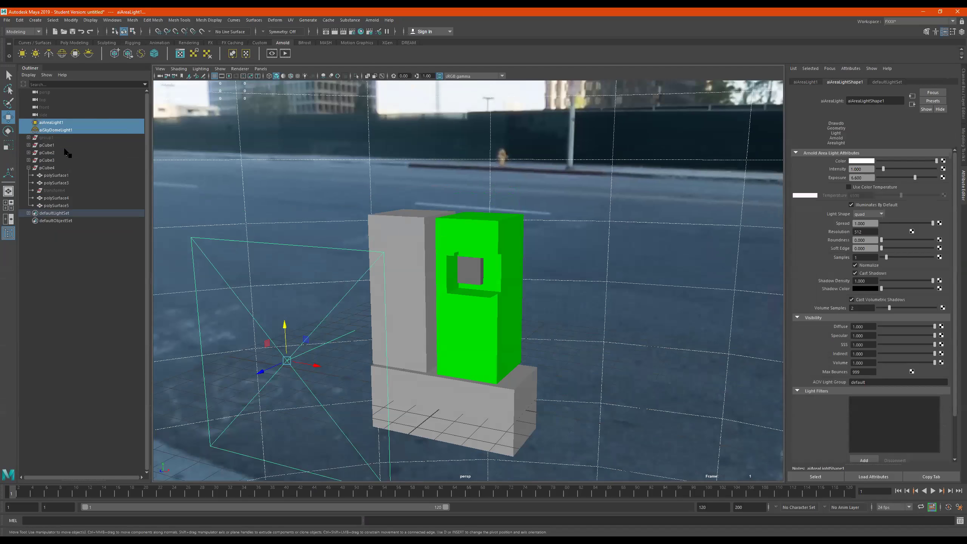
Move the pDisc1 floor out of the hidden group to the scene's top level
left_click(29, 138)
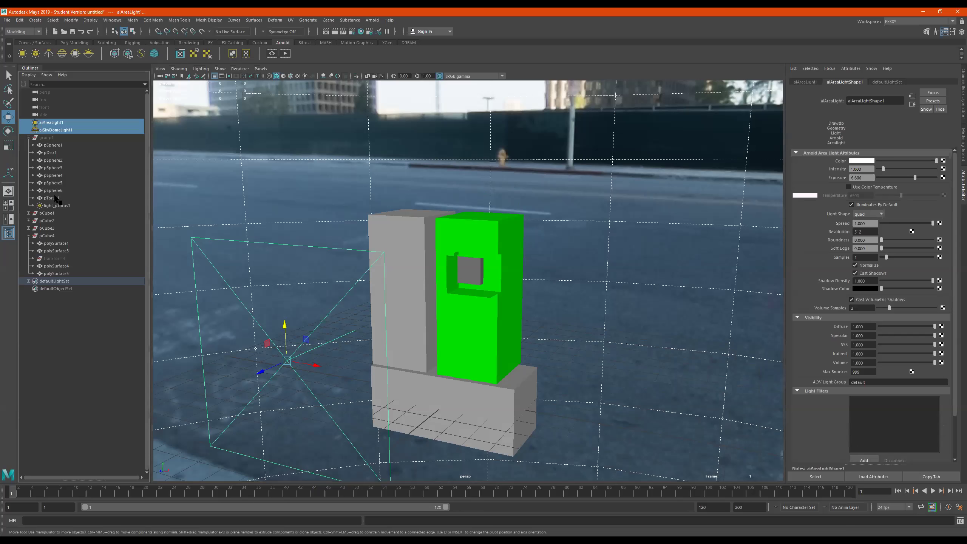
left_click(51, 152)
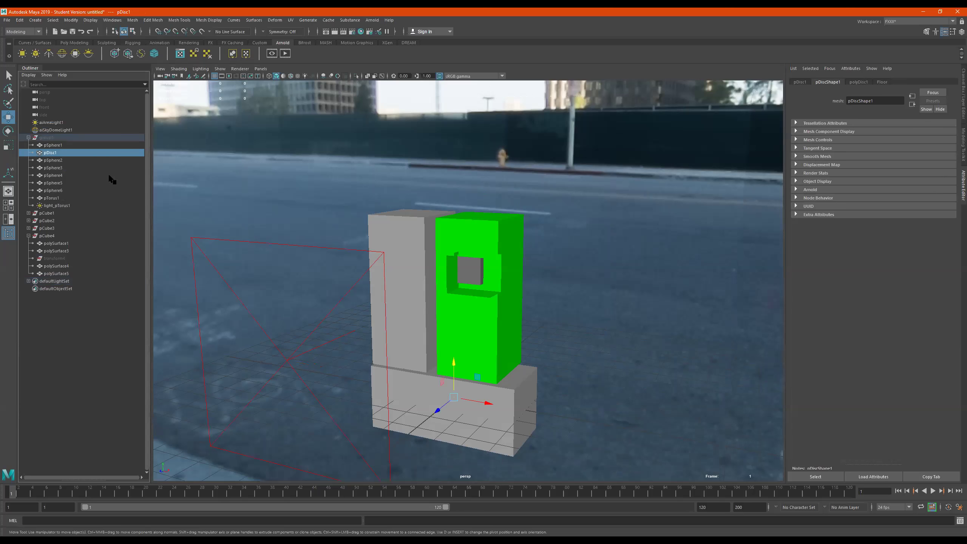
left_click_drag(56, 154, 59, 130)
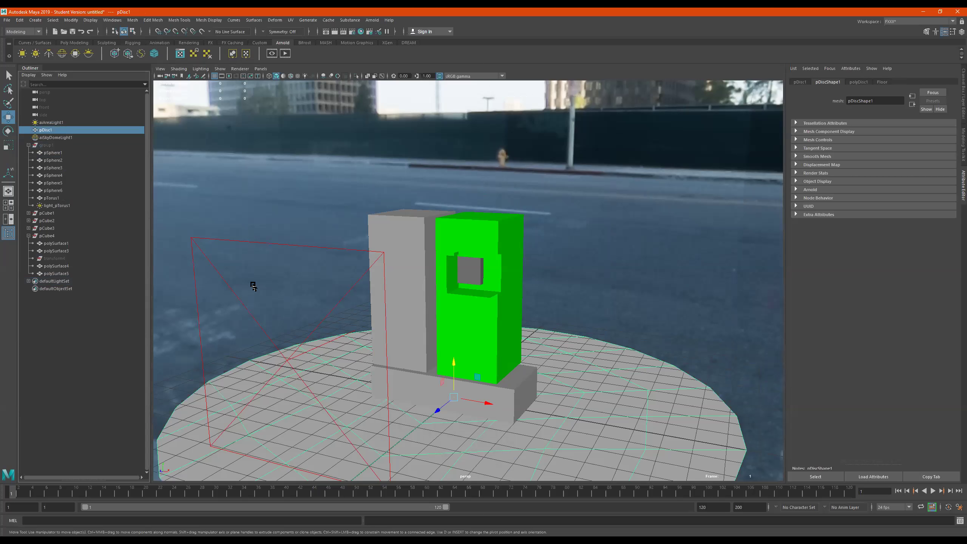
left_click(28, 145)
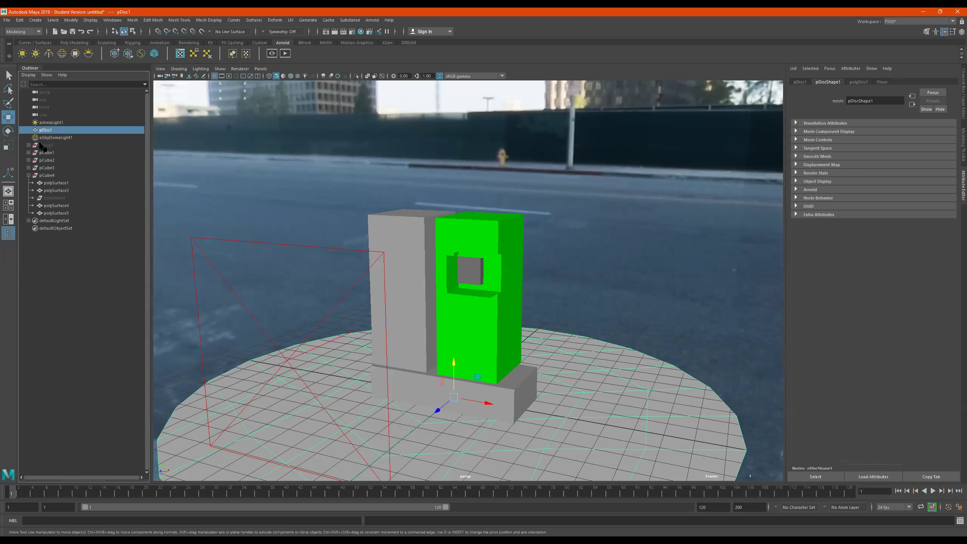
Hide aiAreaLight1 and show it again
left_click(46, 146)
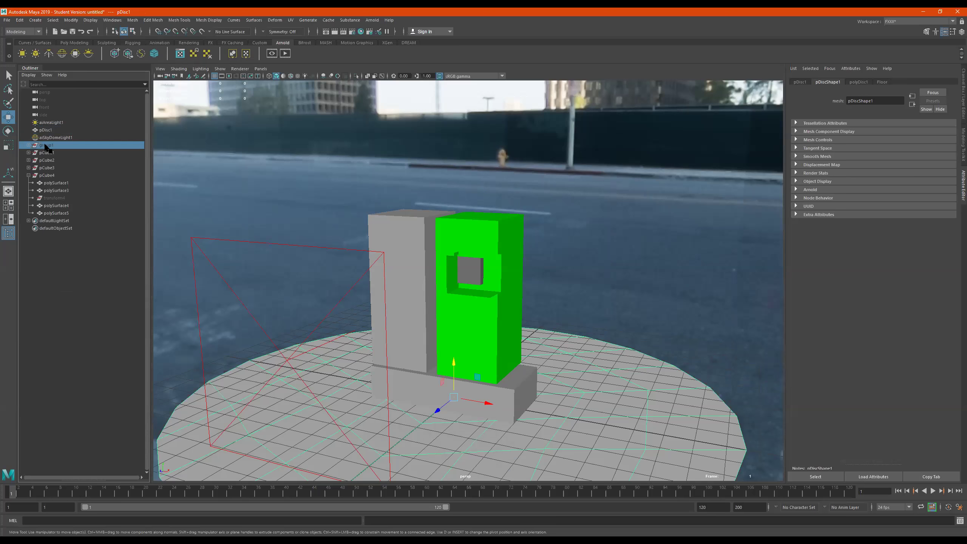
left_click(52, 122)
key("h")
key("h")
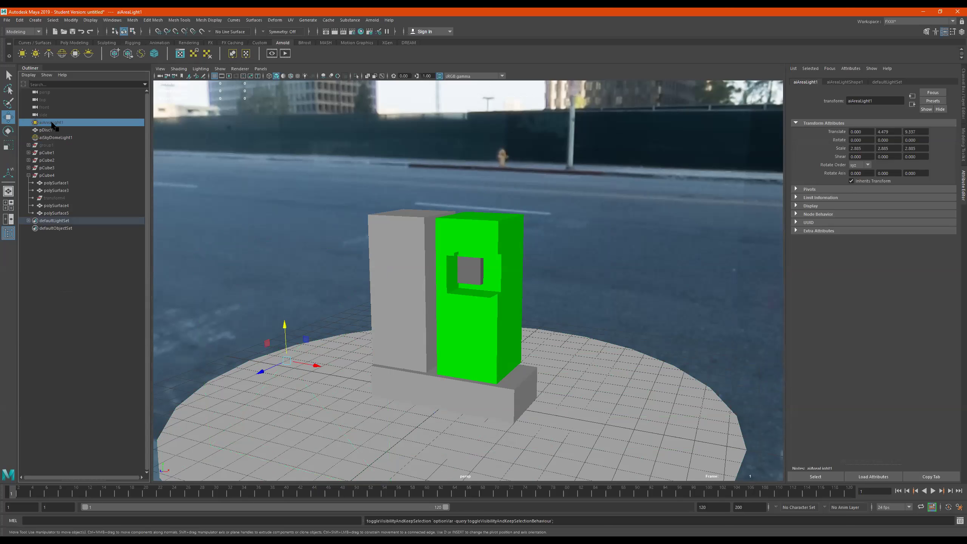
Render the scene in the Arnold RenderView and frame the camera closer on the green tower's recess
left_click(285, 53)
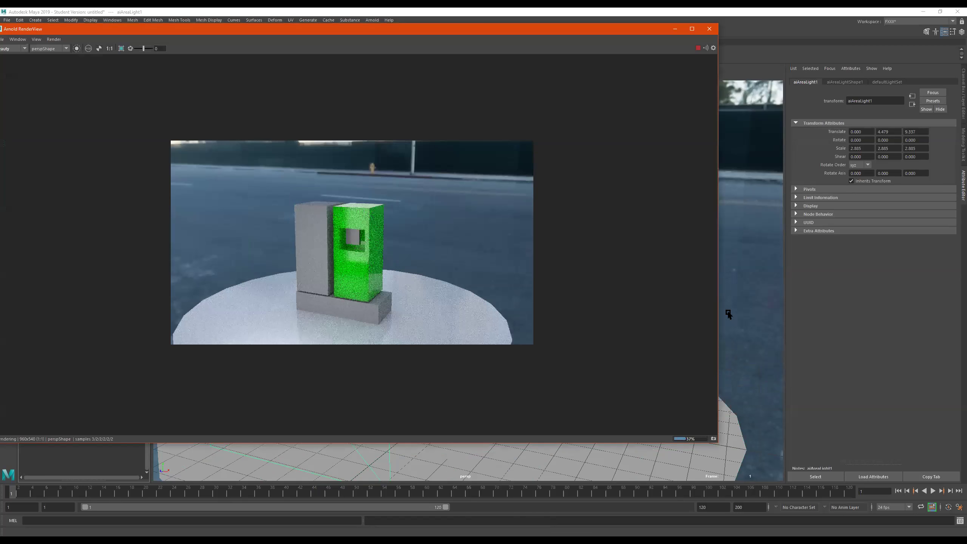
right_click_drag(751, 280, 958, 293, "alt")
right_click_drag(762, 269, 696, 259, "alt")
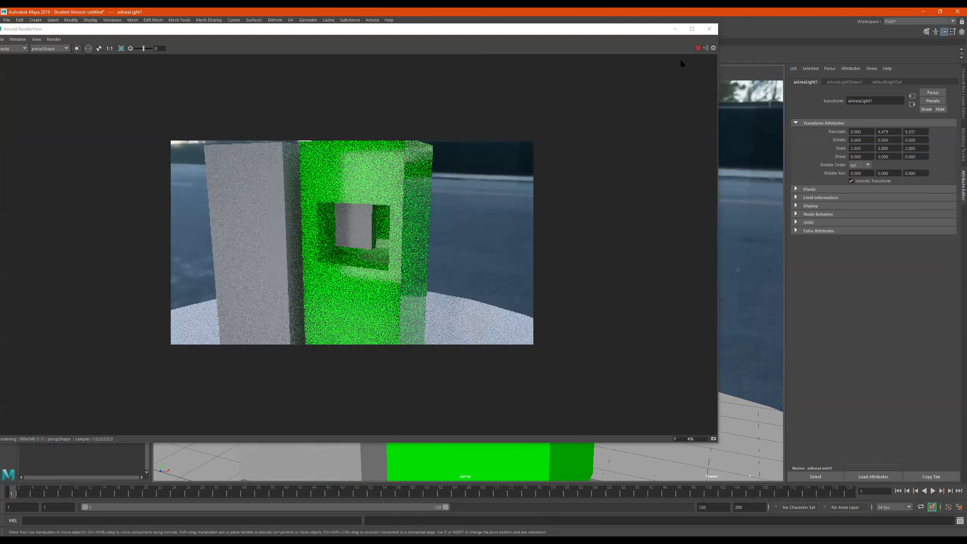
mouse_move(729, 259)
left_mouse_down("alt")
mouse_move(690, 257)
mouse_move(729, 264)
mouse_move(722, 265)
left_mouse_up("alt")
middle_click_drag(730, 257, 790, 263, "alt")
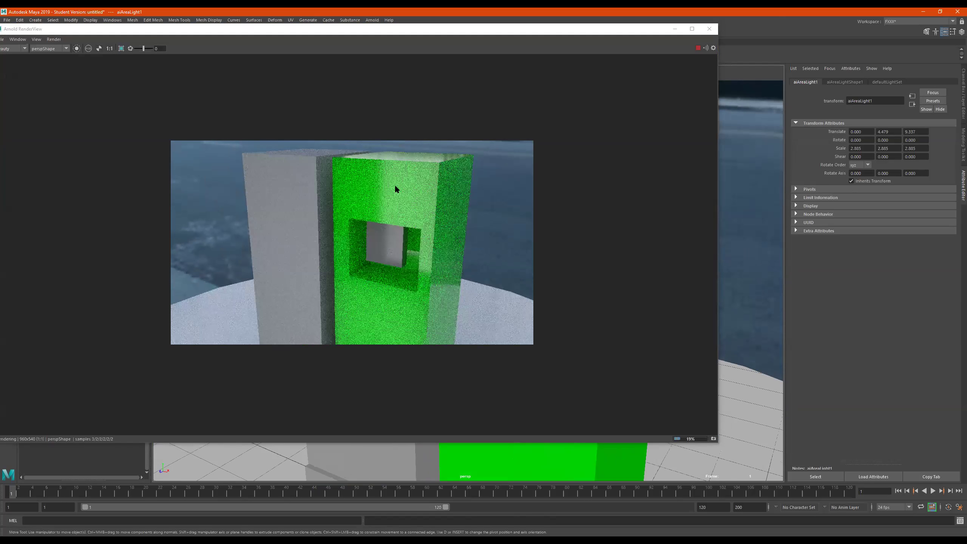
Stop the live render and inspect the tower's fridge_Black material settings alongside the repositioned render window
left_click(407, 185)
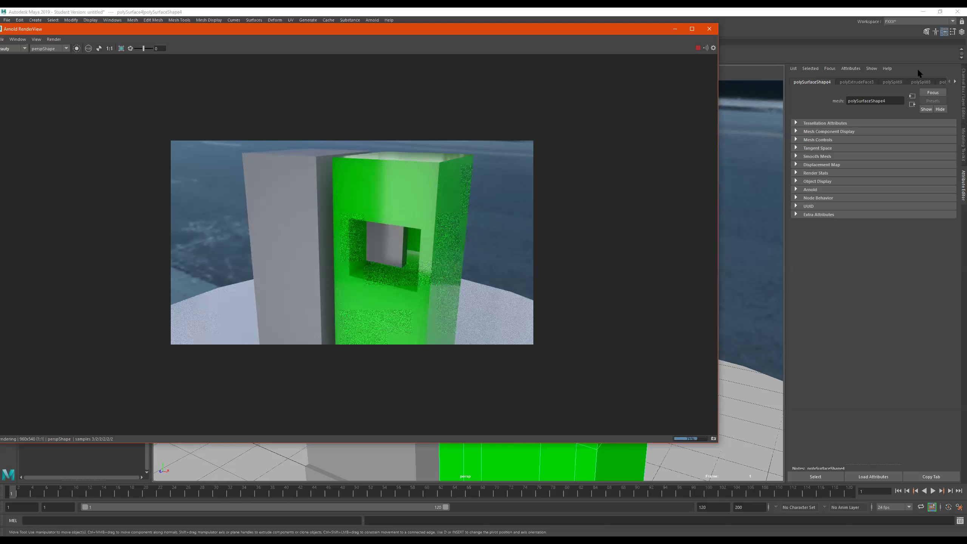
left_click(921, 81)
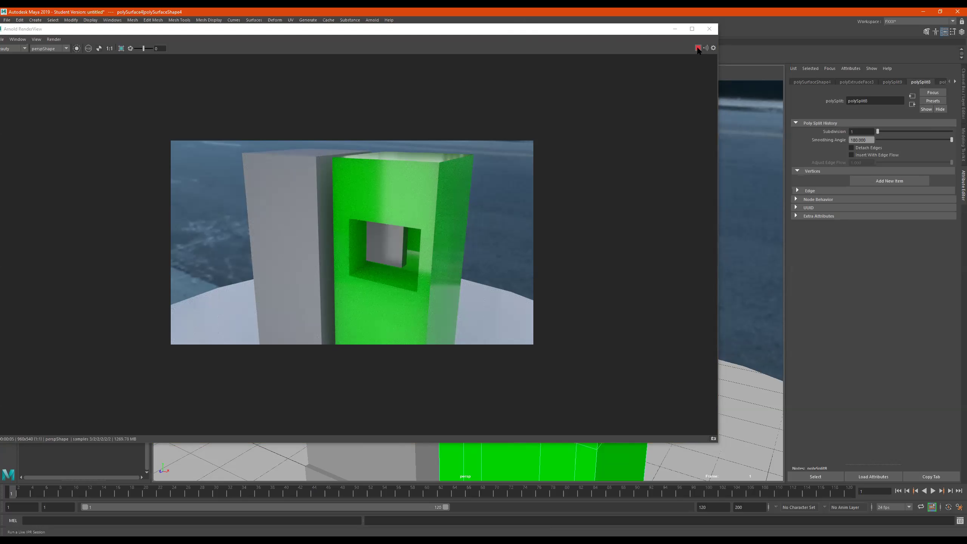
left_click_drag(621, 31, 603, 112)
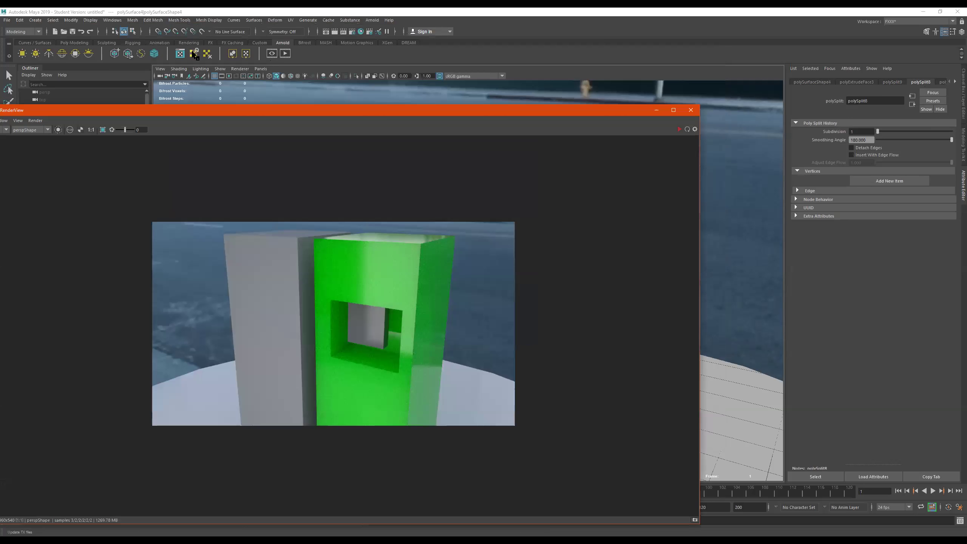
left_click(73, 43)
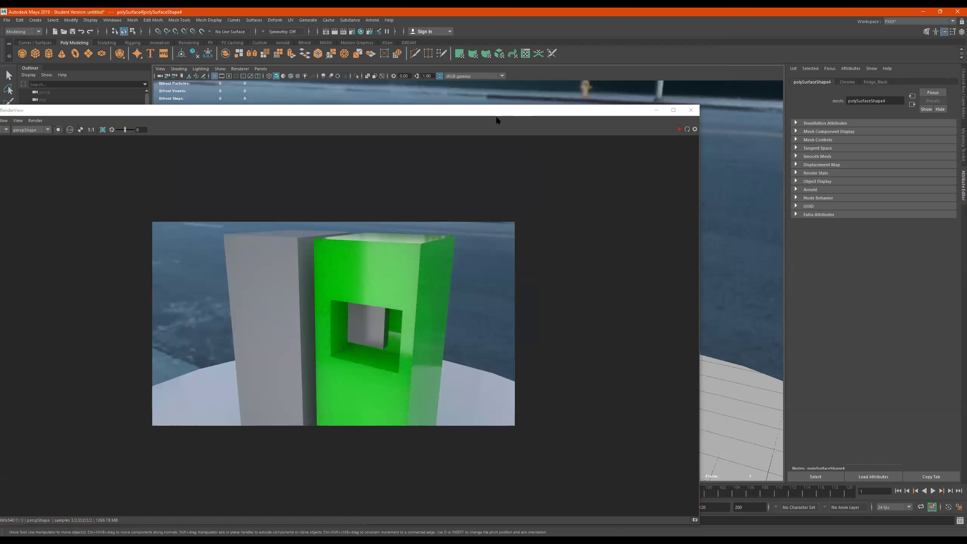
left_click_drag(495, 116, 522, 60)
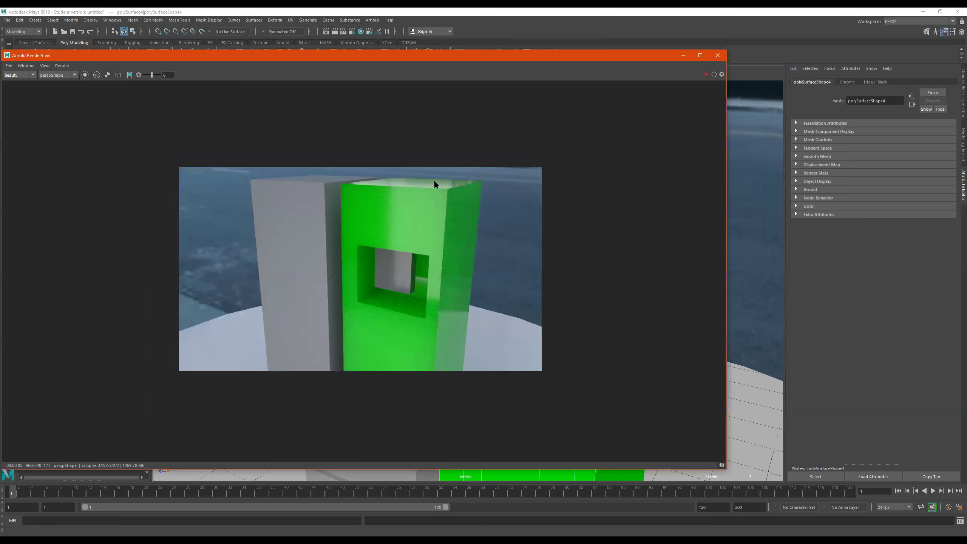
left_click(874, 82)
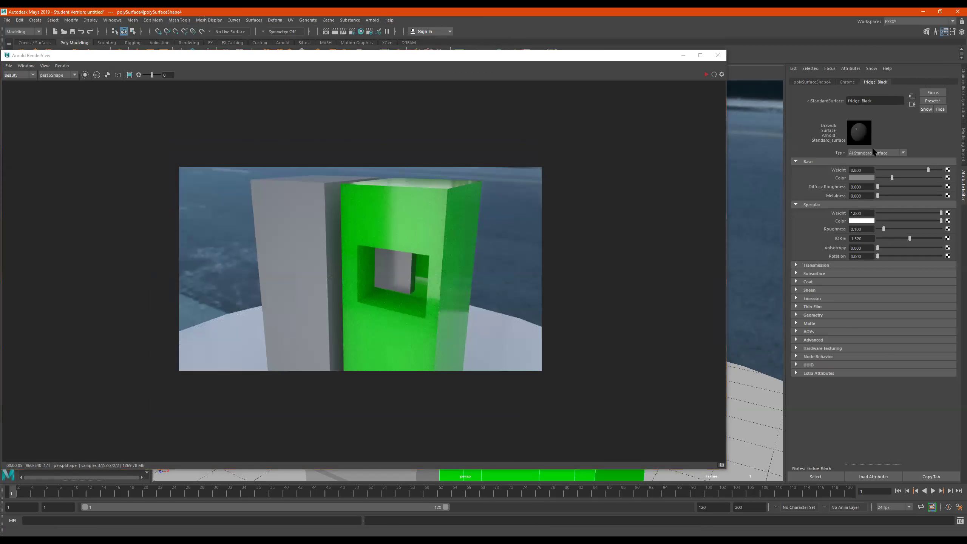
left_click(428, 205)
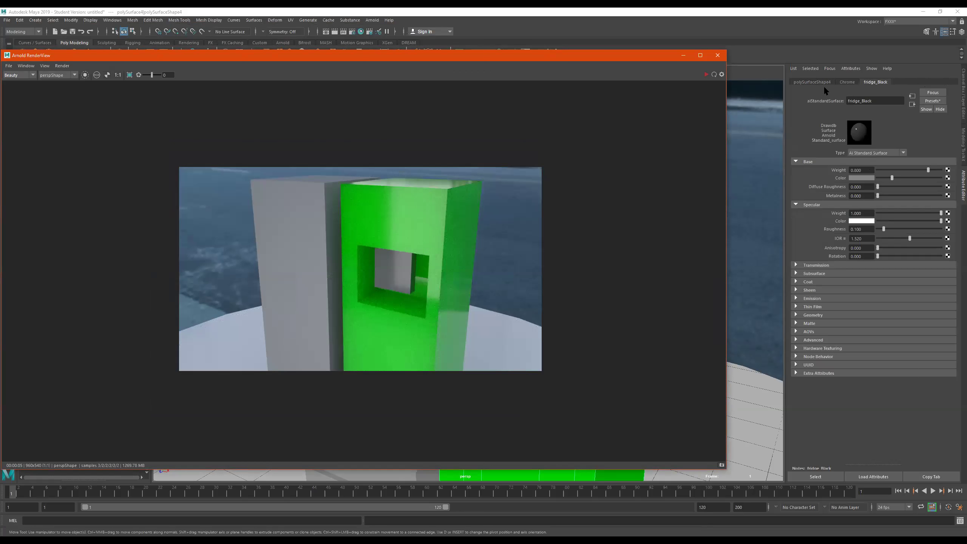
Compare the tower's two materials and replace the Chrome material's settings with the Chrome preset
left_click(812, 82)
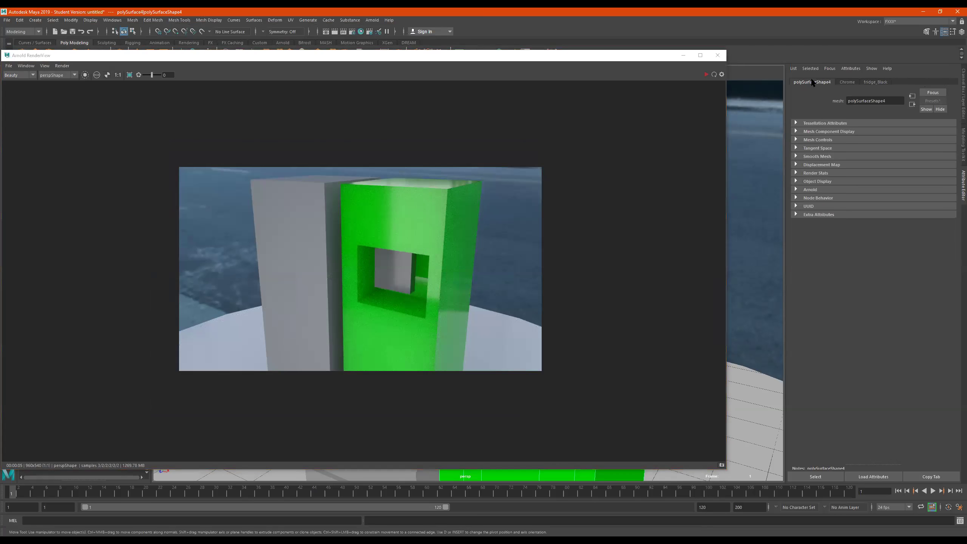
left_click(846, 82)
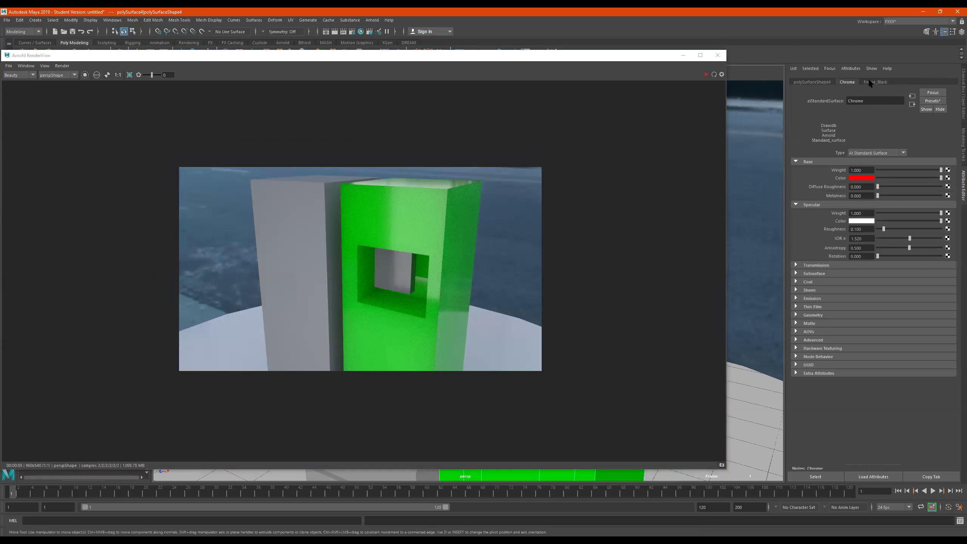
left_click(872, 82)
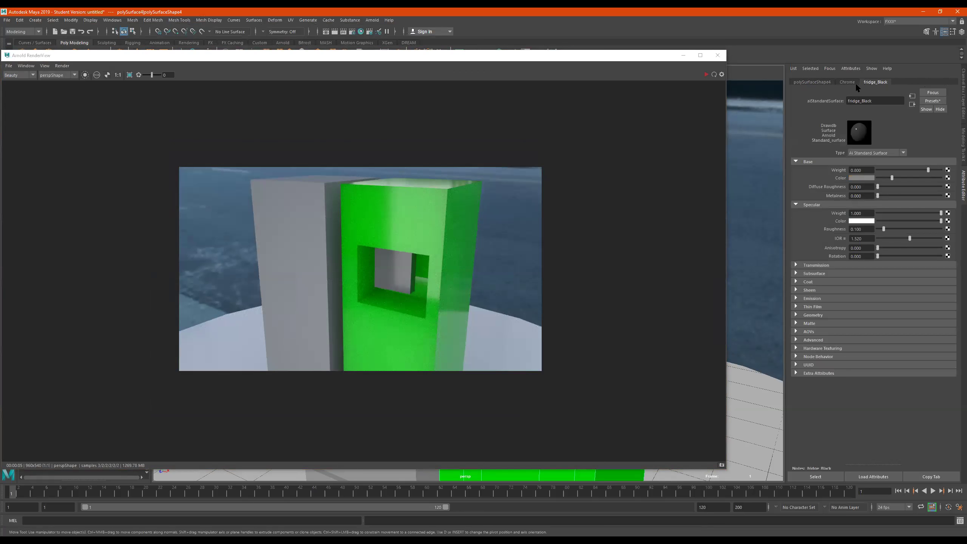
left_click(849, 83)
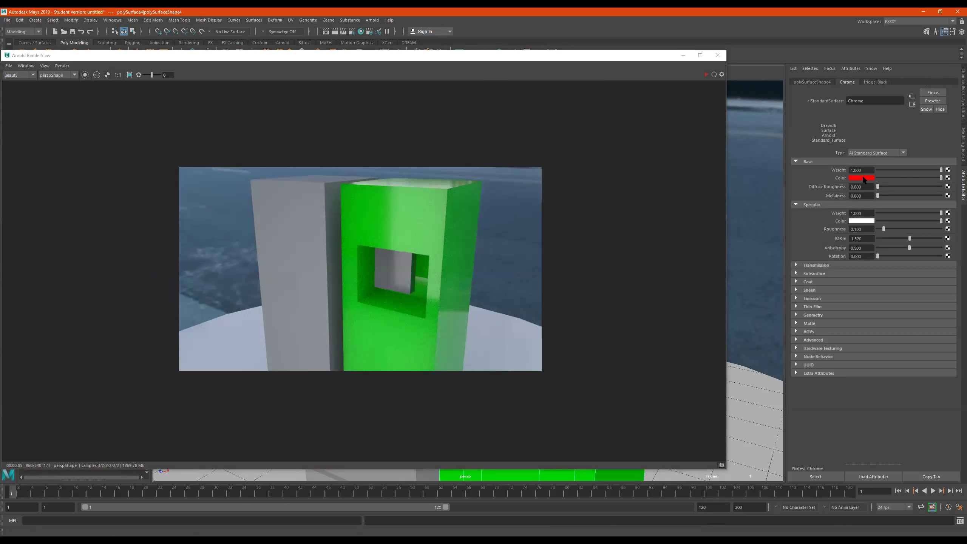
left_click(931, 102)
mouse_move(890, 176)
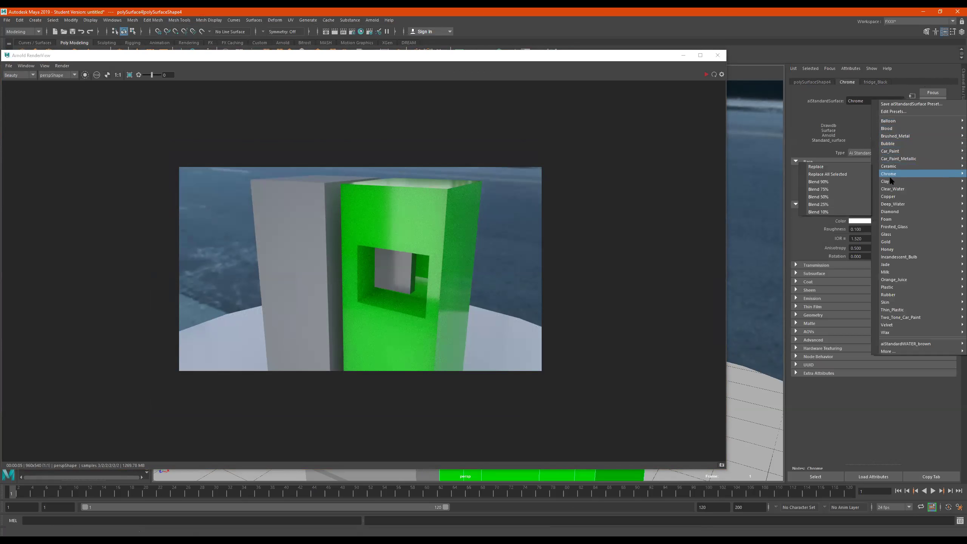
left_click(852, 168)
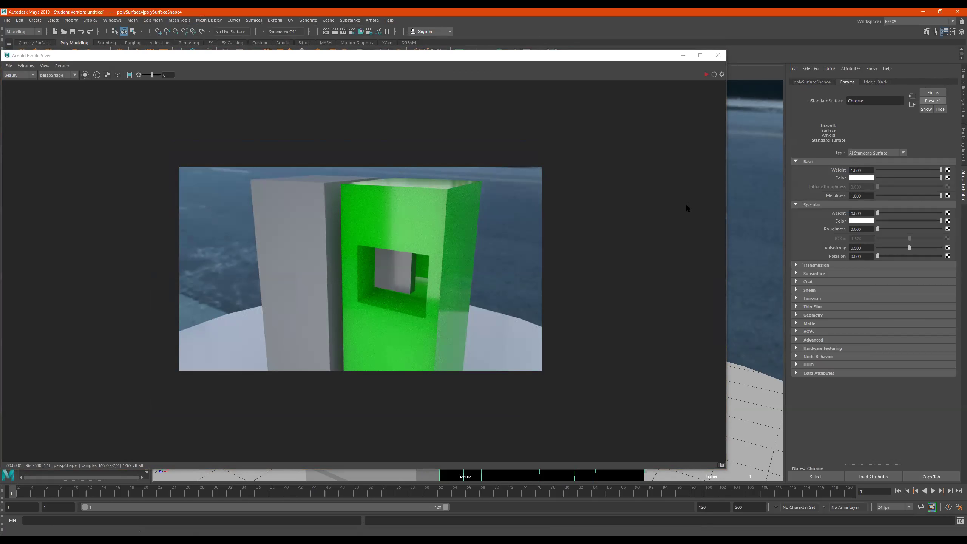
Restart the live render, set the Chrome material's specular roughness to 0.554, and tint its base color pale cyan
left_click(256, 100)
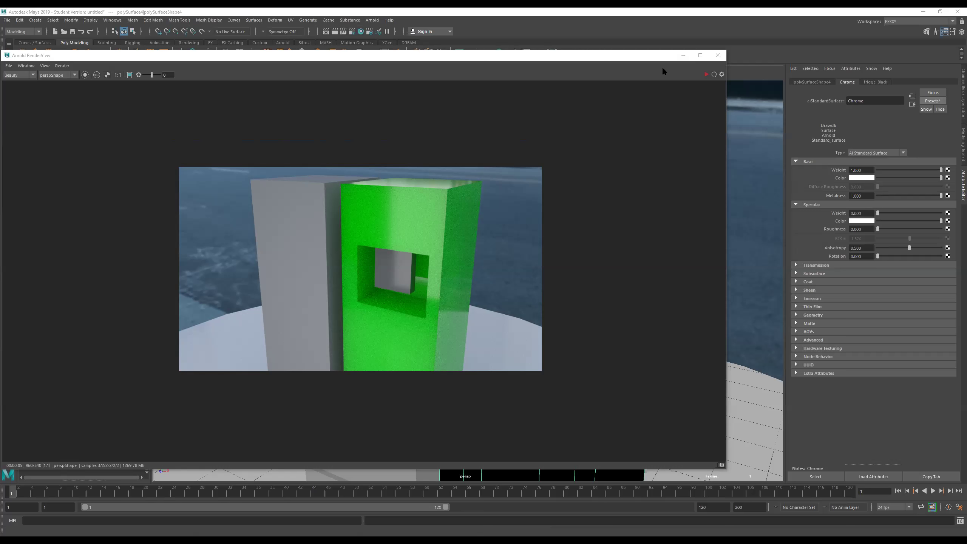
left_click(706, 75)
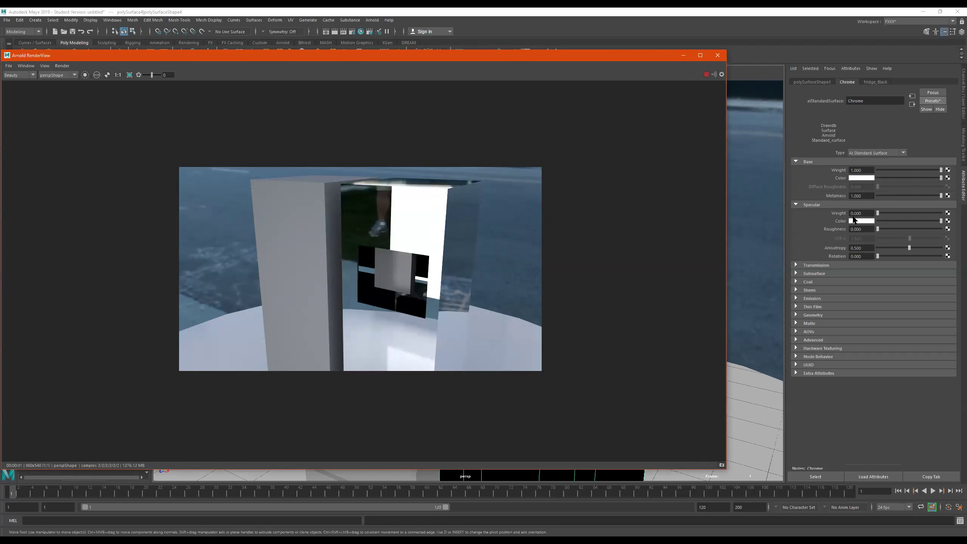
left_click_drag(893, 229, 911, 228)
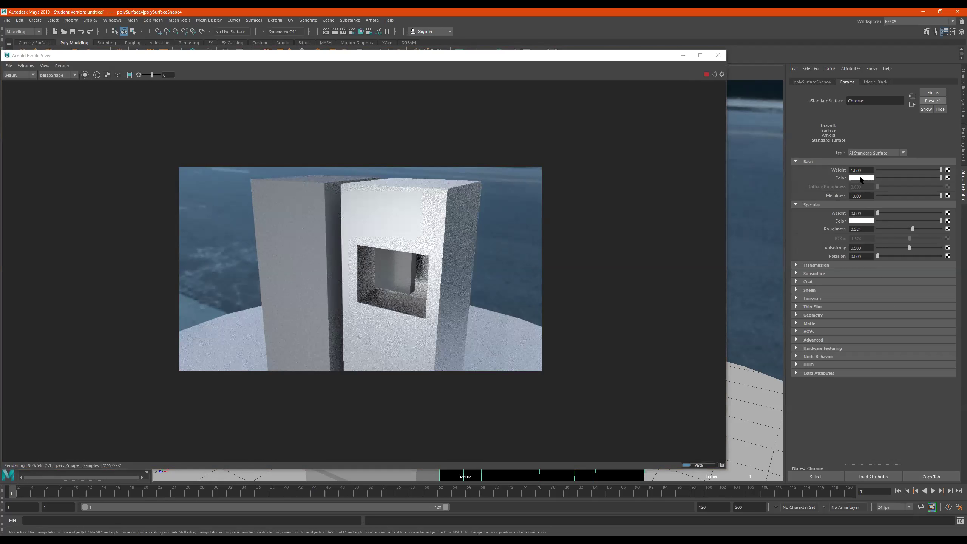
left_click(862, 178)
left_click(863, 157)
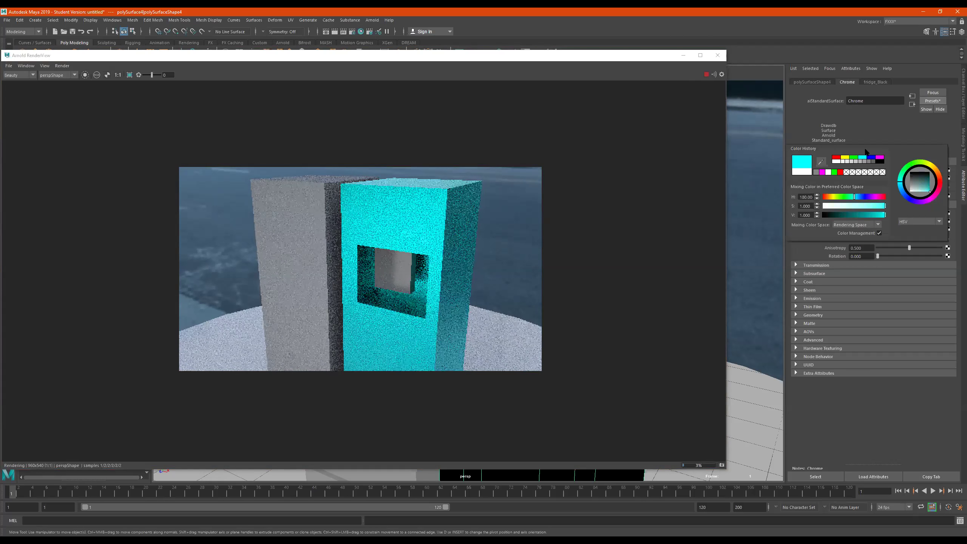
left_click(850, 208)
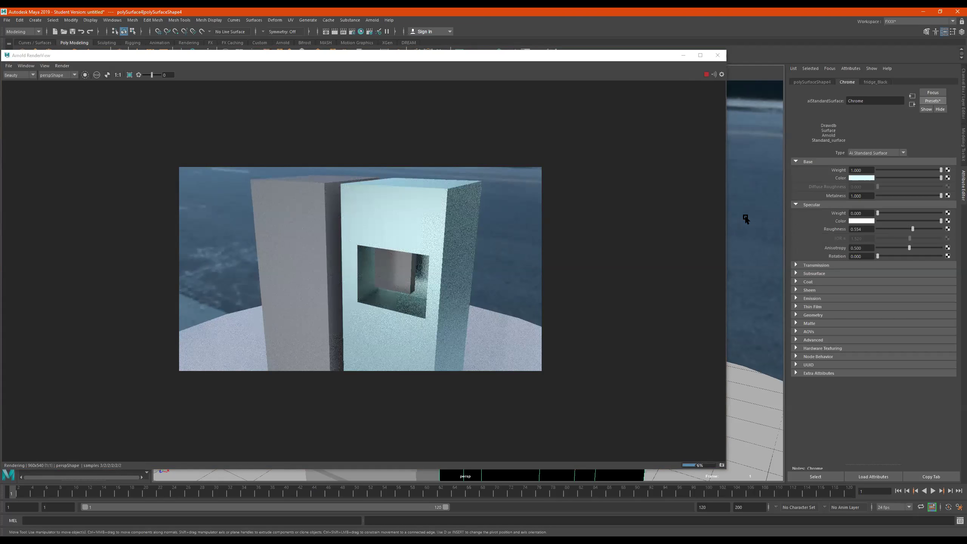
View the chrome tower from a lower angle in the render and stop the live render
left_click_drag(746, 220, 749, 209, "alt")
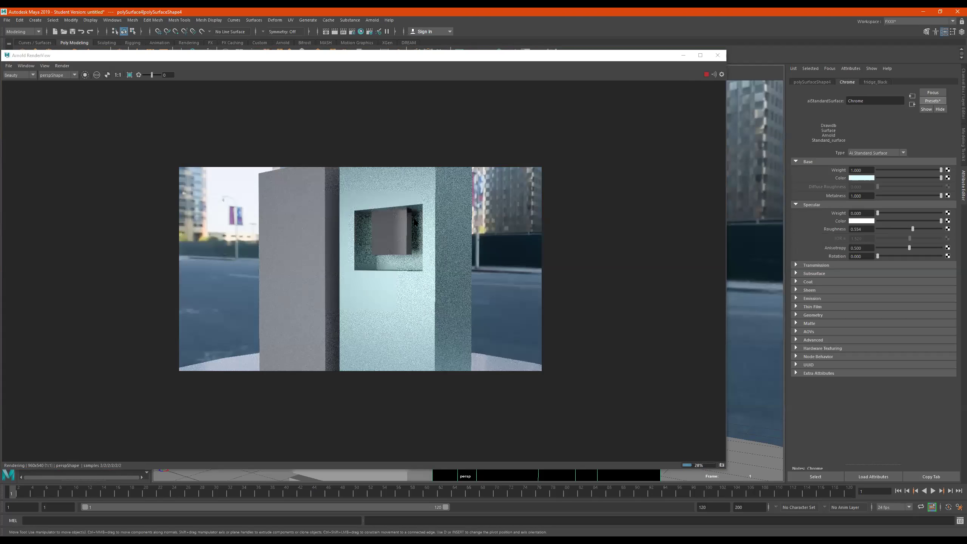
left_click(403, 231)
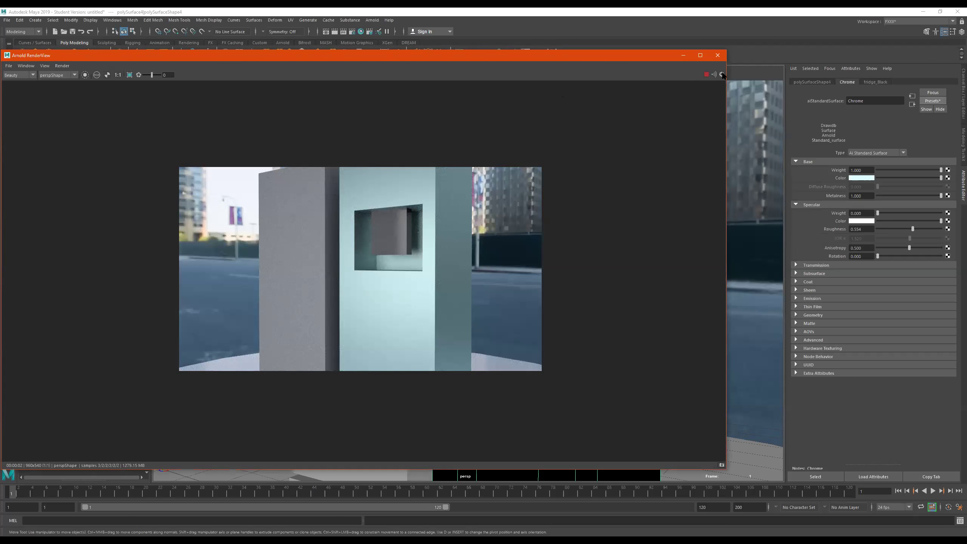
left_click(706, 75)
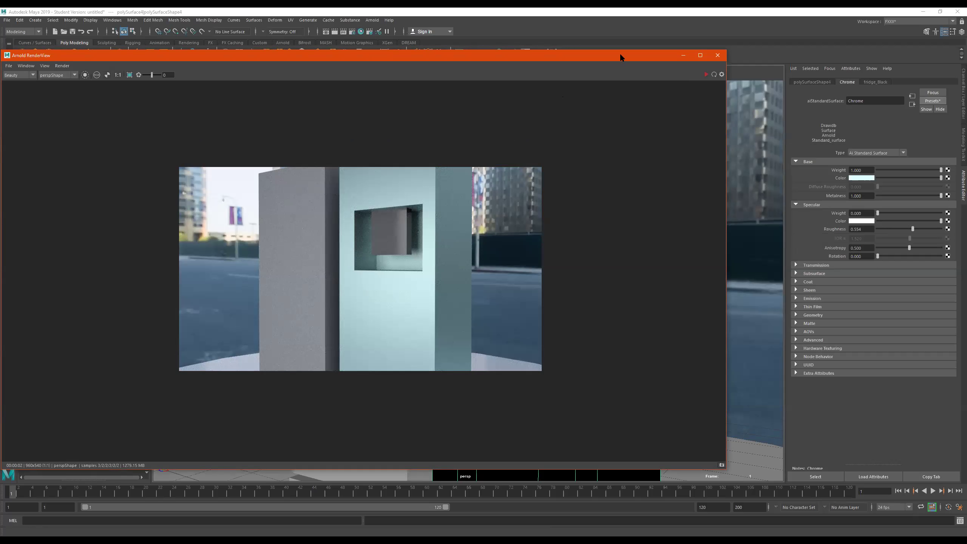
Move the render window aside and insert edge loops around the chrome tower below its recess with Multi-Cut
left_click_drag(619, 56, 760, 389)
left_click_drag(491, 232, 482, 263, "alt")
middle_click_drag(481, 263, 470, 103, "alt")
left_click(415, 54)
left_click(570, 178, "ctrl")
left_click_drag(570, 178, 630, 182, "alt")
Select the full ring of faces in the narrow band below the recess and check the selection in wireframe
key("q")
right_click_drag(618, 189, 618, 208)
middle_click_drag(617, 208, 621, 195, "alt")
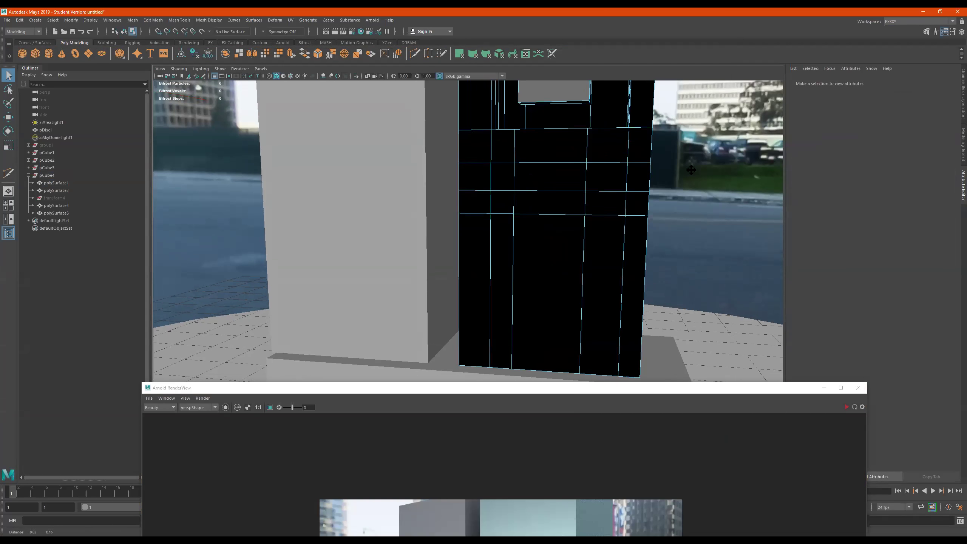
left_click_drag(692, 180, 438, 180)
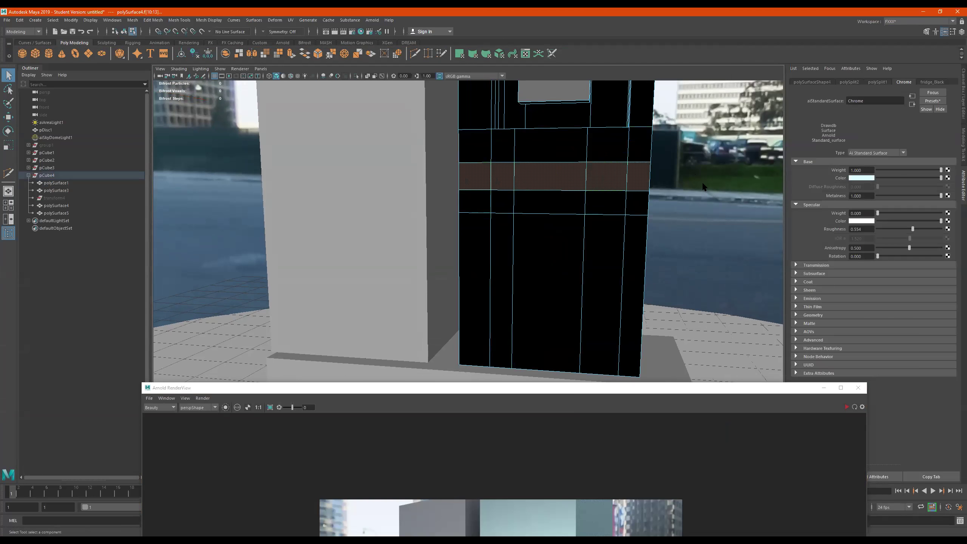
key("4")
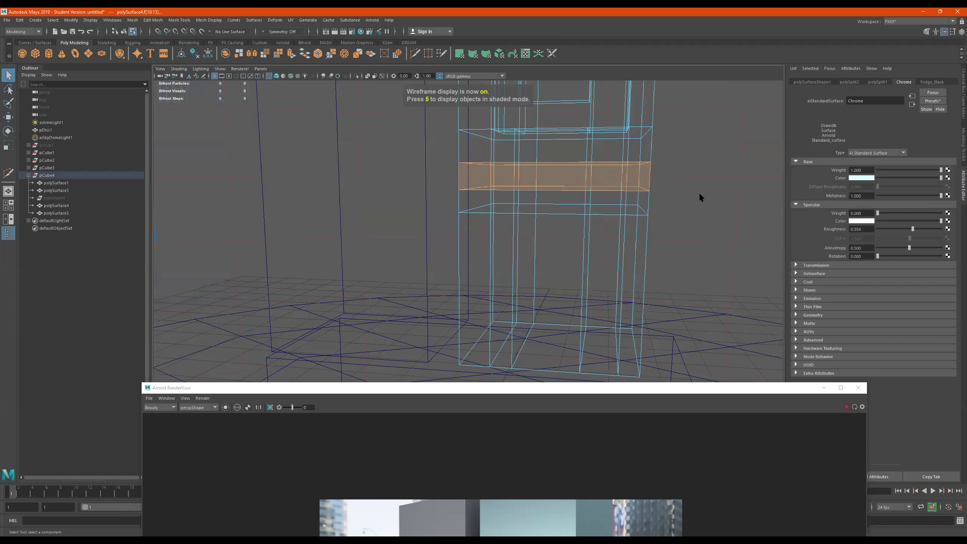
key("5")
Assign a new aiStandardSurface material named "bloody" to the selected band and apply the Blood preset to it
right_click_drag(603, 180, 615, 365)
left_click(263, 193)
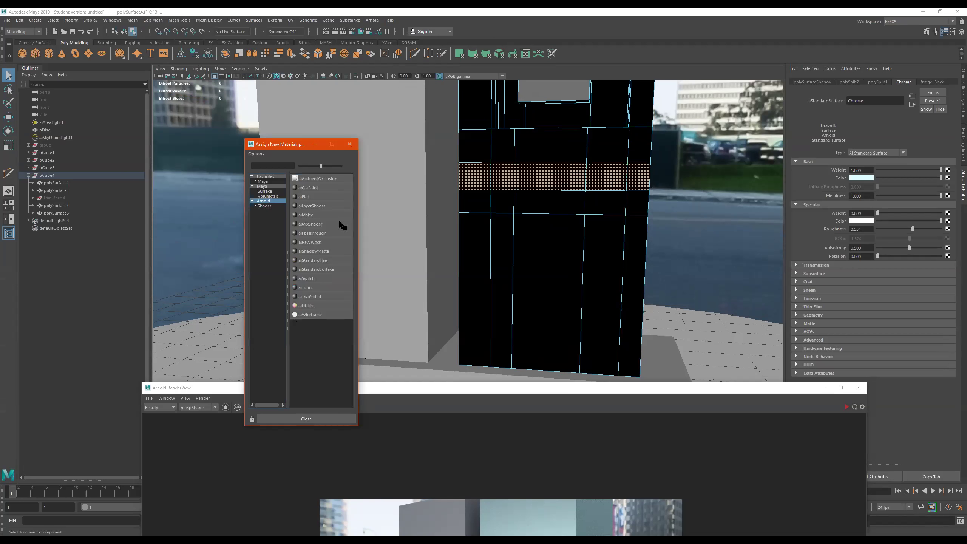
left_click(335, 271)
left_click_drag(891, 100, 746, 102)
type("bloody")
key("Return")
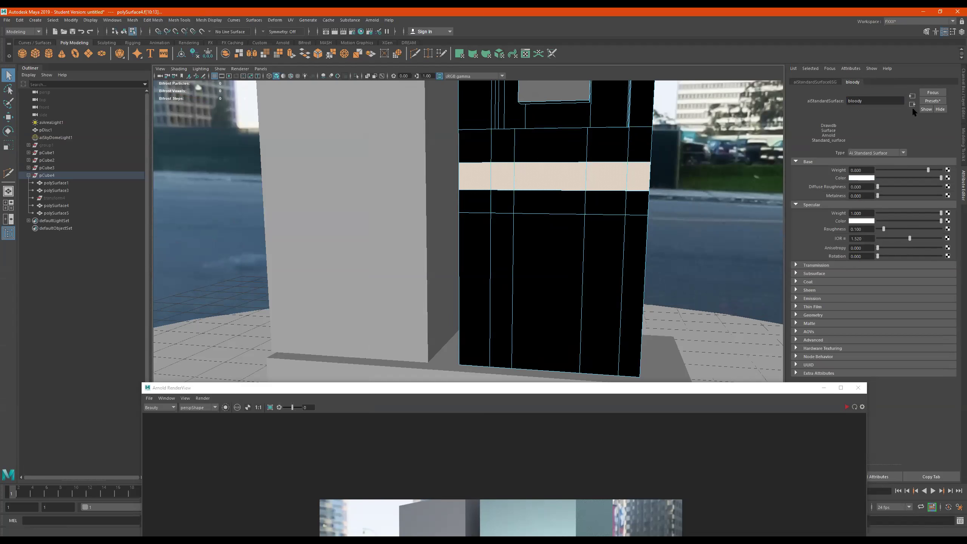
left_click(929, 101)
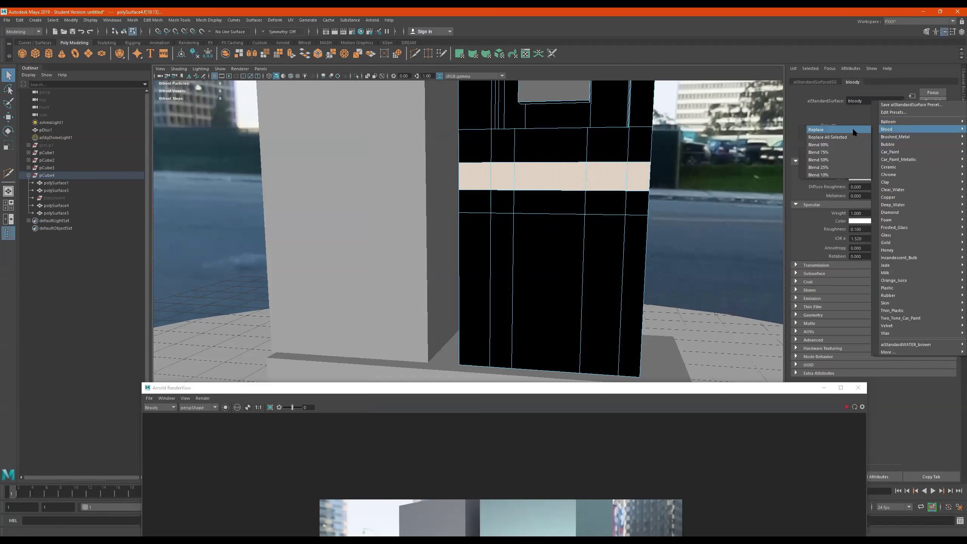
left_click(853, 127)
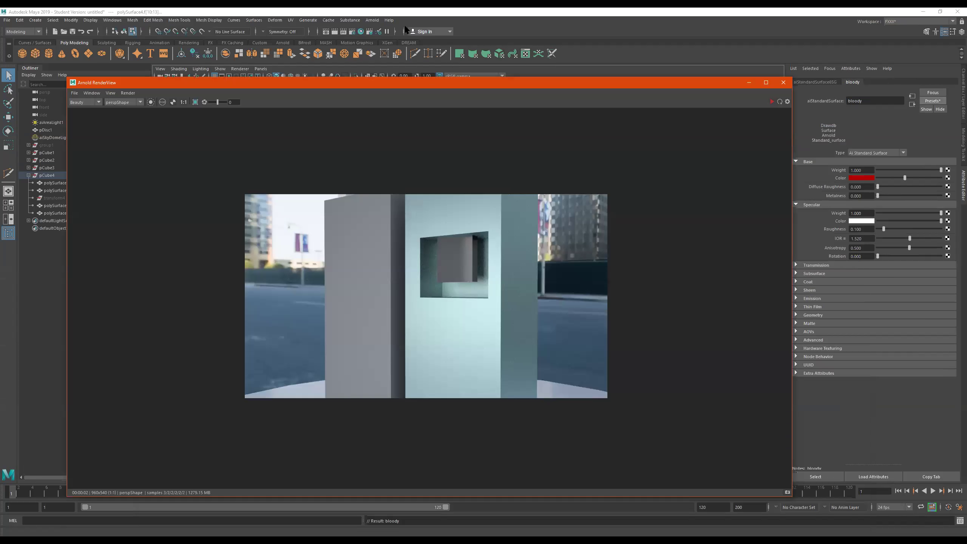
Restart the live render and frame both towers to check the red band around the chrome tower
left_click(771, 101)
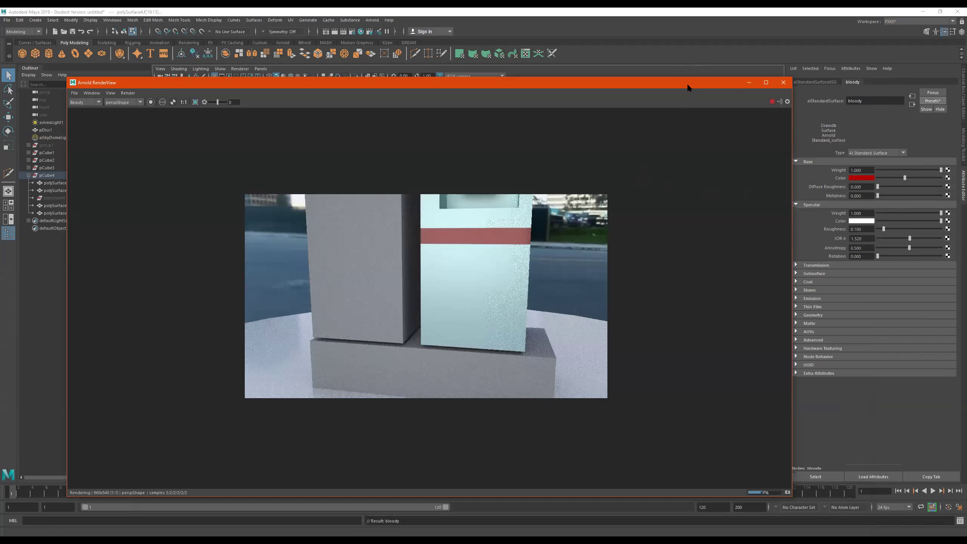
left_click_drag(762, 236, 721, 240, "alt")
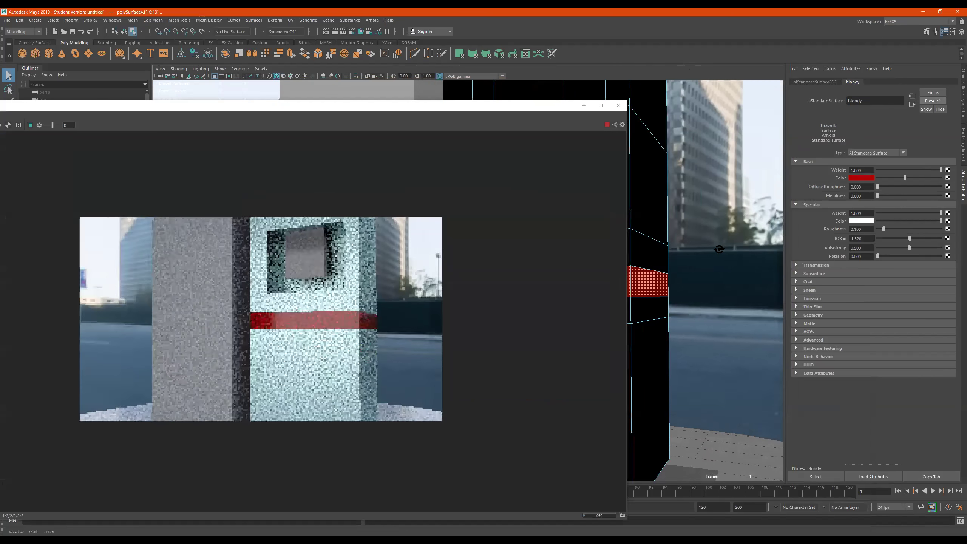
middle_click_drag(721, 240, 725, 269, "alt")
right_click_drag(726, 269, 695, 268, "alt")
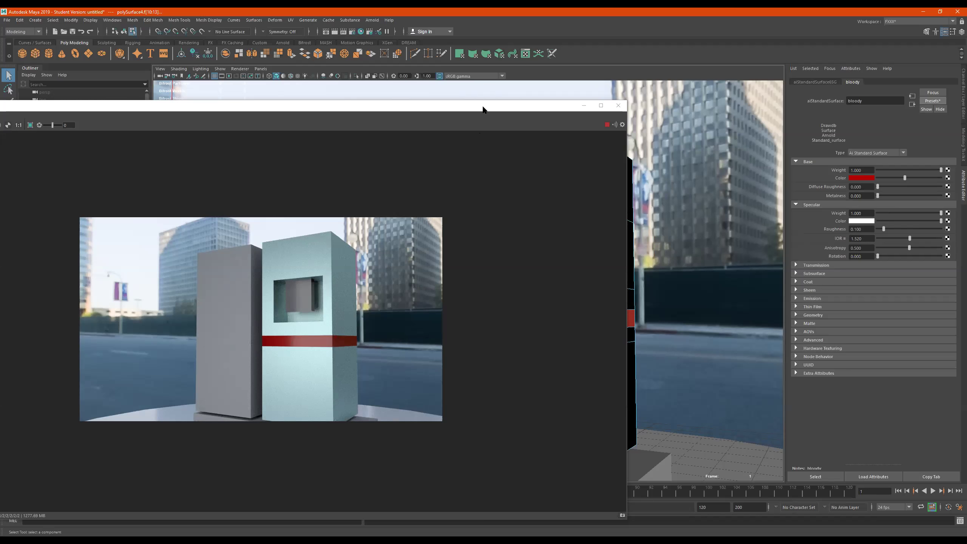
Assign the existing aiStandardSurface2 material to the narrow face at the chrome tower's upper front corner and check the render
left_click_drag(483, 109, 405, 213)
left_click(580, 170)
right_click_drag(580, 167, 624, 375)
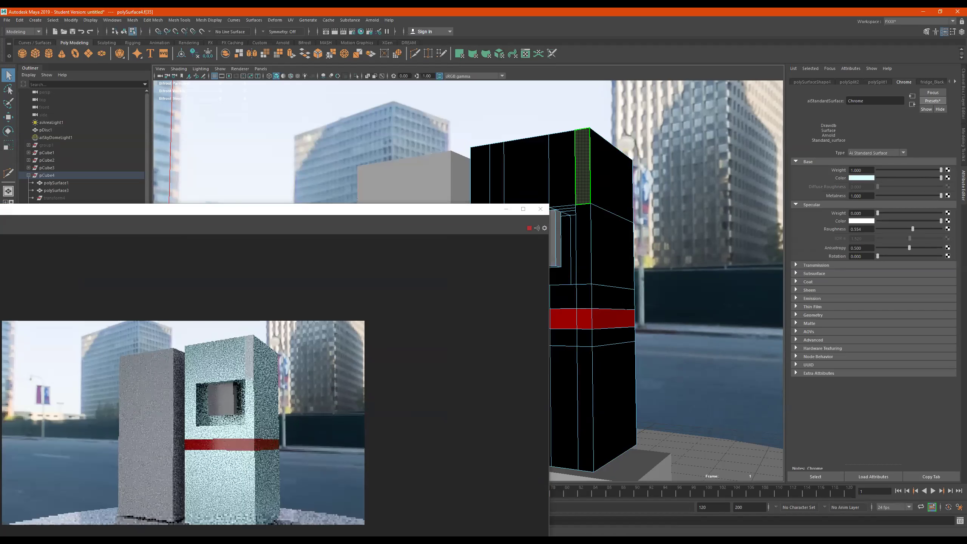
double_click(446, 209)
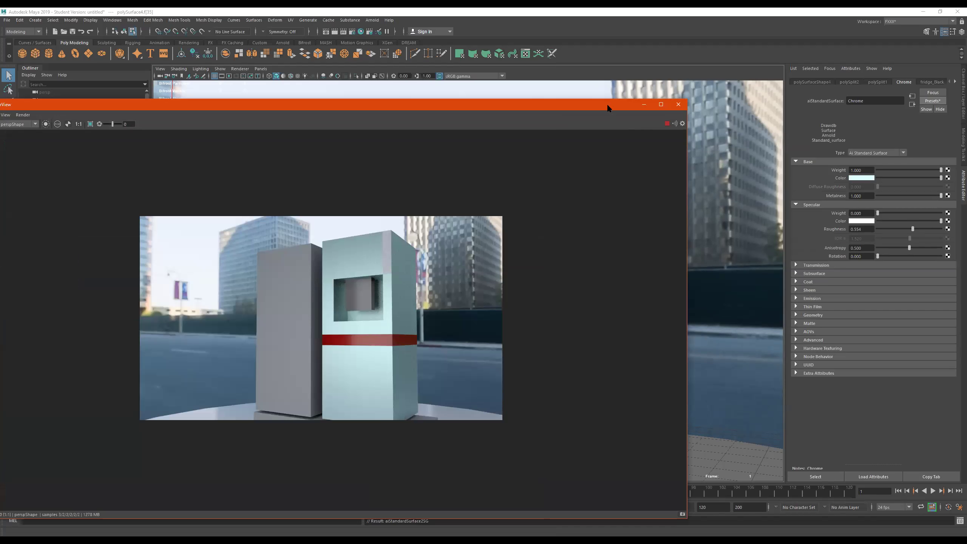
left_click_drag(604, 99, 665, 79)
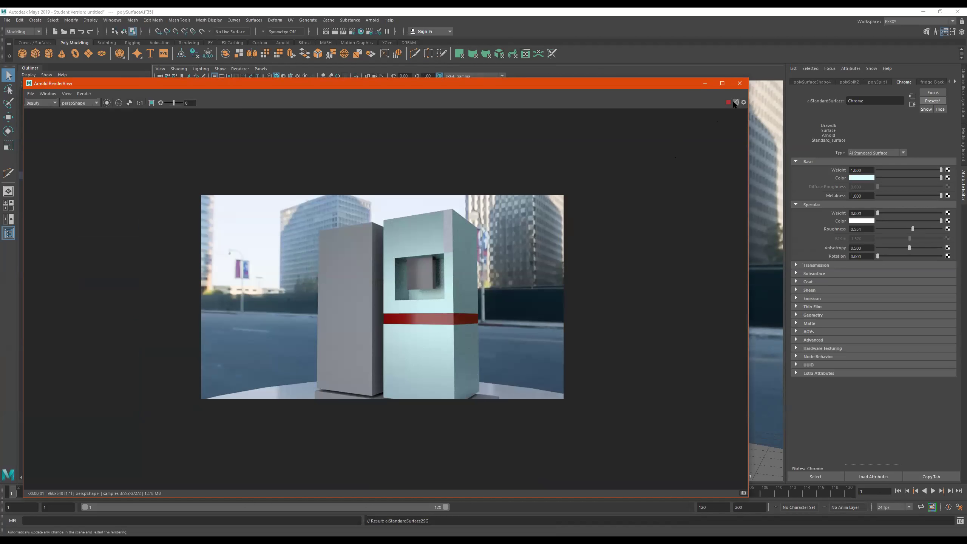
Lower the render's test resolution through 75%, 50% and 25% to 10%, keeping the options detached, and enlarge the preview
left_click(48, 93)
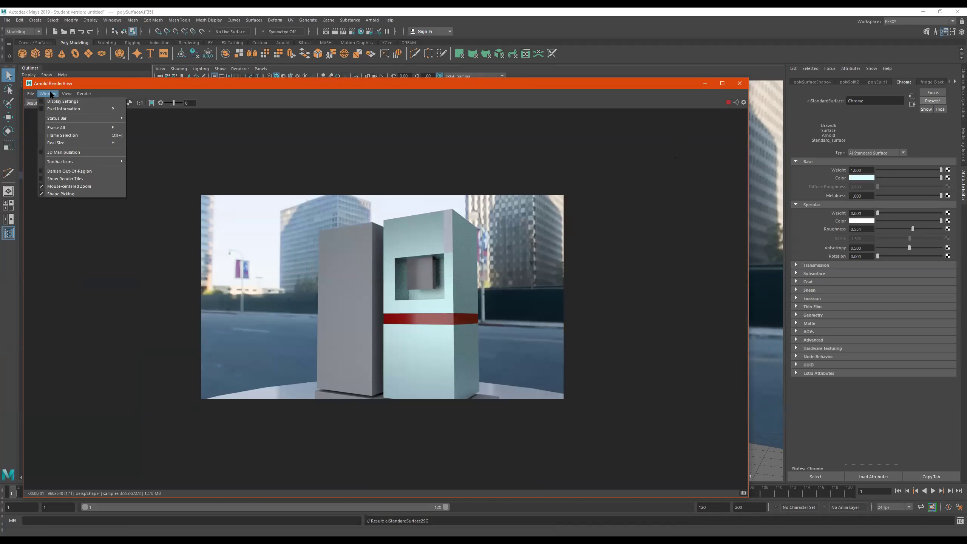
mouse_move(67, 94)
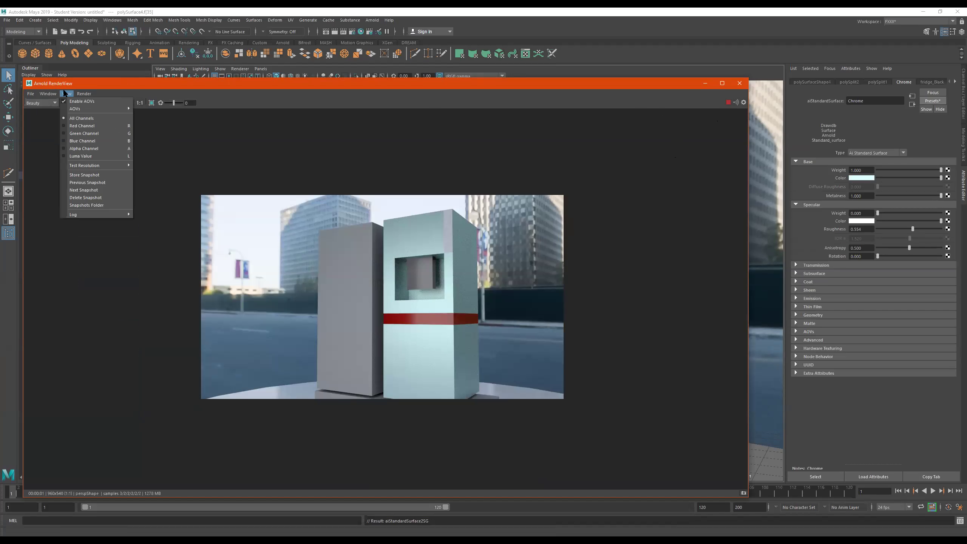
mouse_move(97, 166)
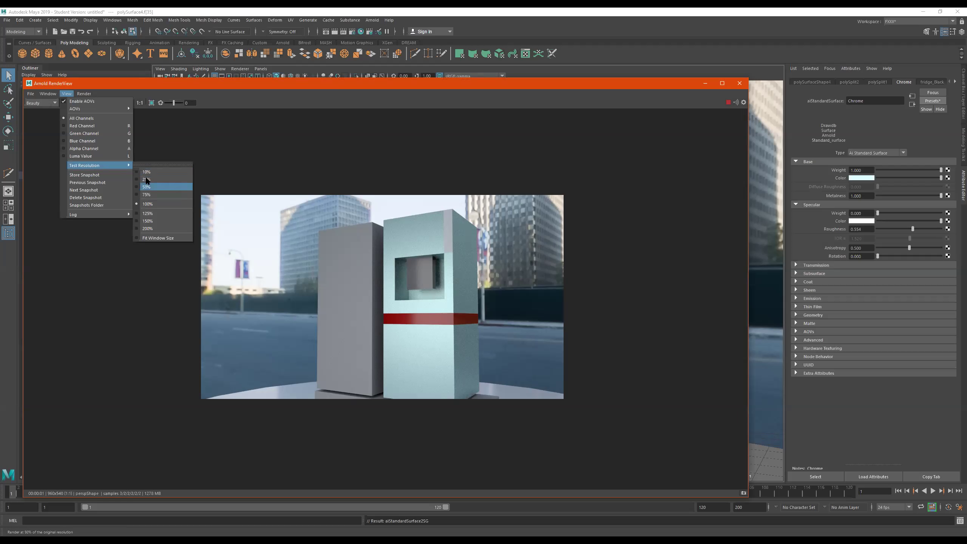
left_click(149, 165)
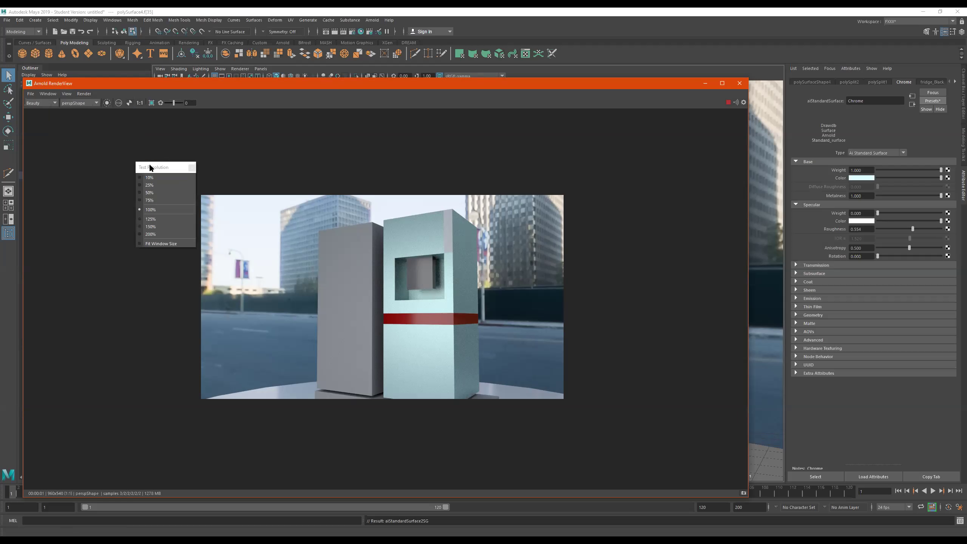
left_click(140, 200)
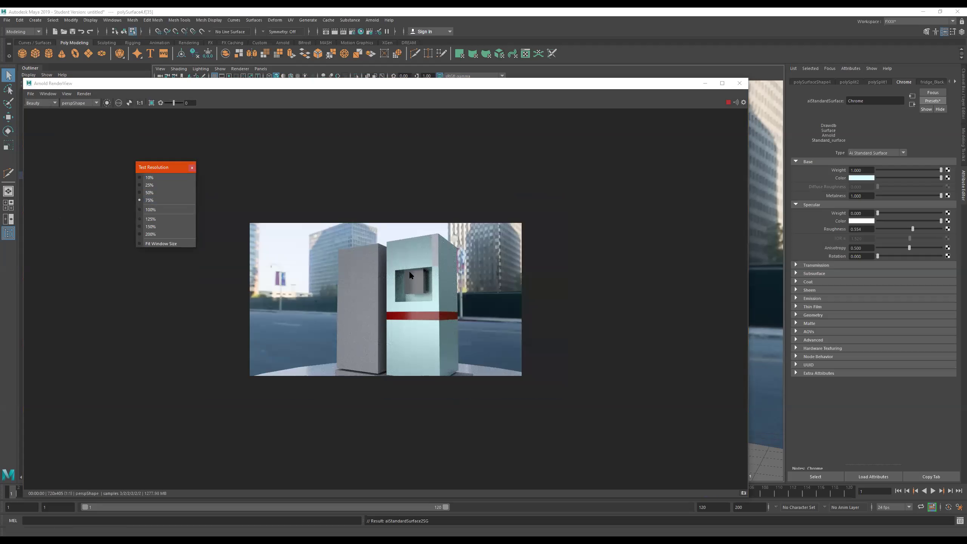
left_click(139, 193)
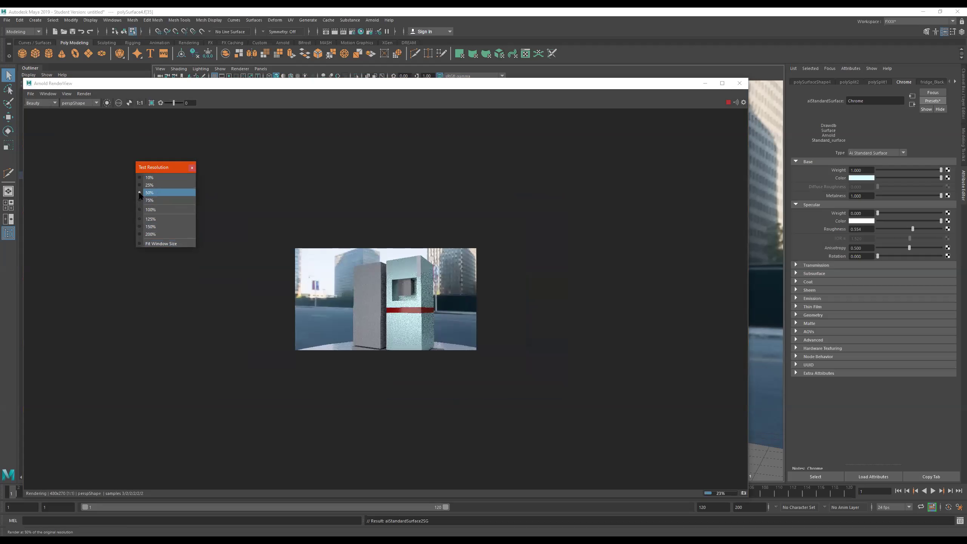
left_click(139, 185)
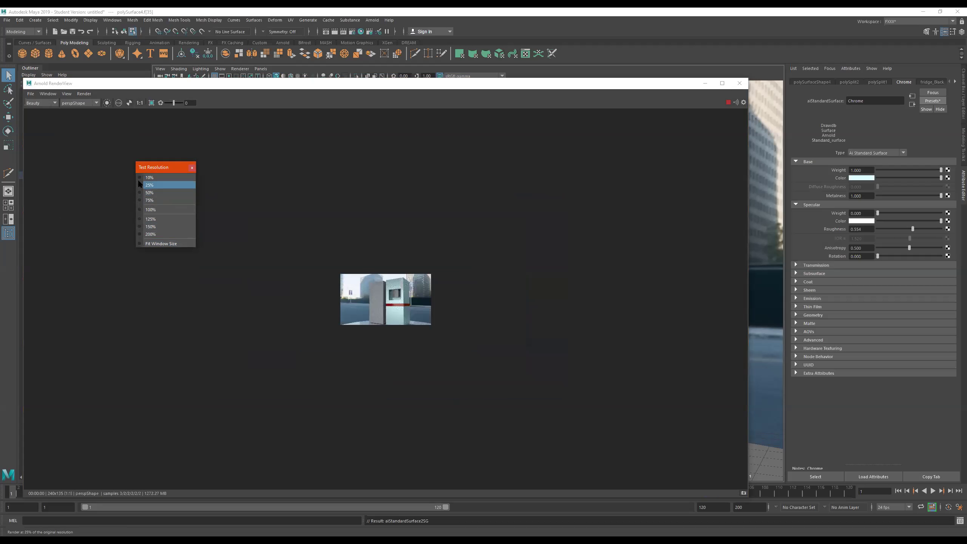
left_click(139, 178)
scroll(391, 284, "up", 8)
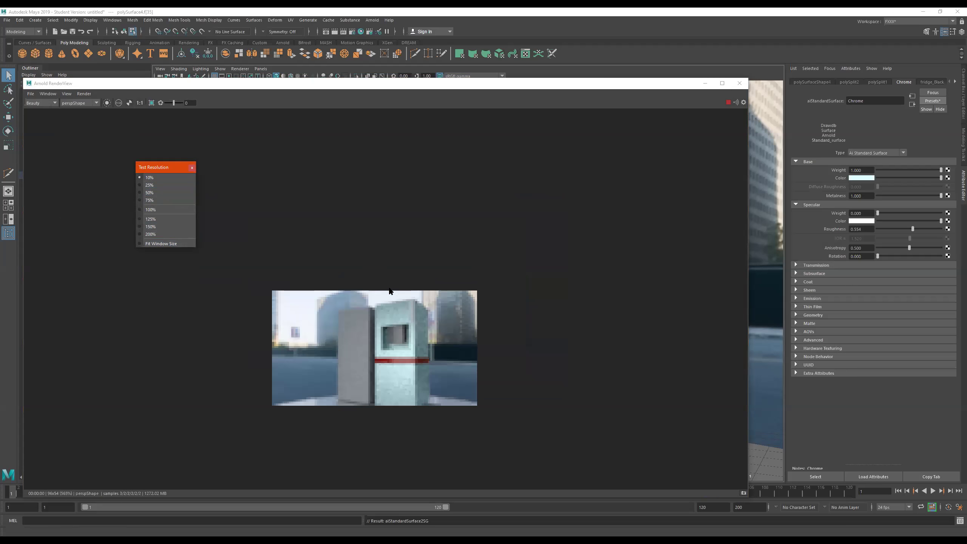
Try the render at 25%, 50% and 125% test resolution while viewing the two towers from above
left_click(141, 185)
left_click(140, 192)
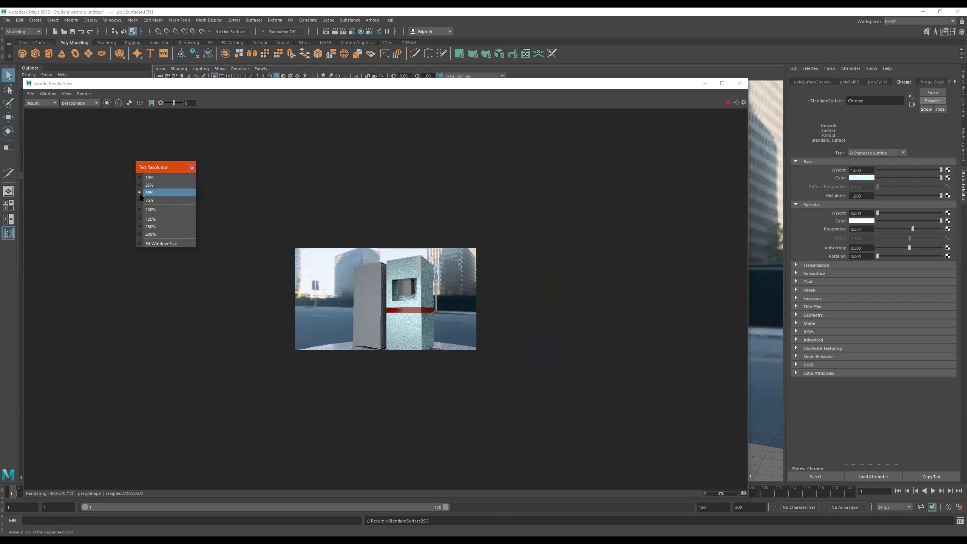
left_click_drag(772, 243, 728, 277, "alt")
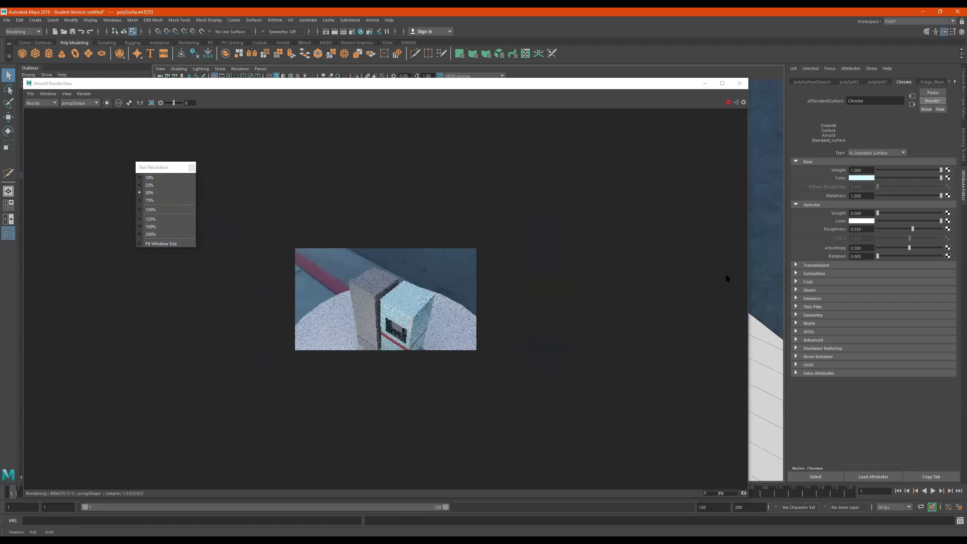
left_click(158, 221)
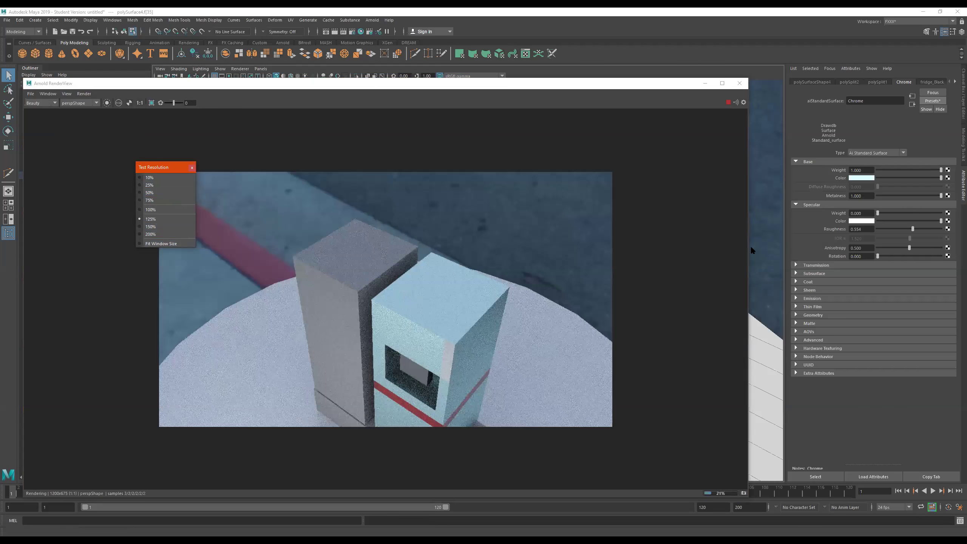
left_click_drag(762, 242, 740, 260, "alt")
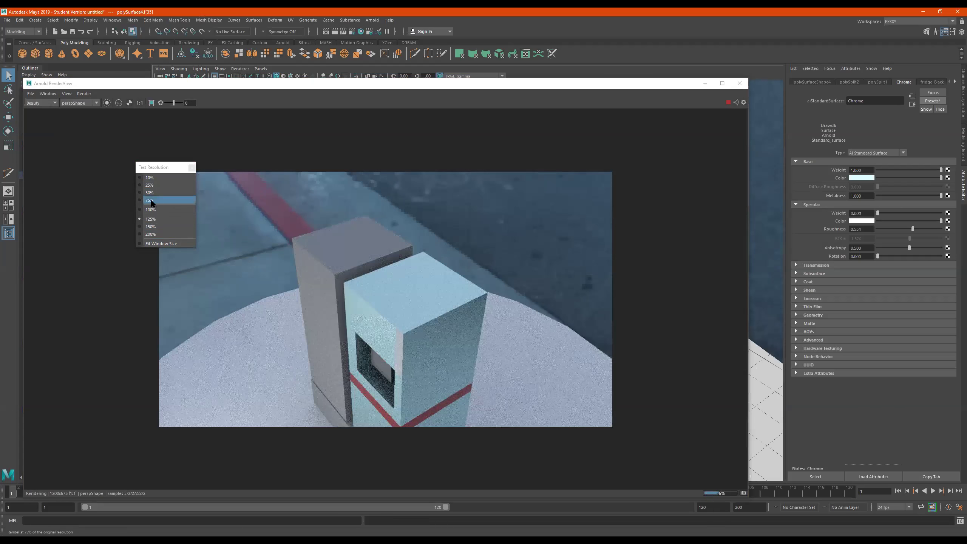
Switch the test resolution to 75% and settle on 100%, framing both towers from a low frontal view
left_click(150, 200)
left_click(151, 210)
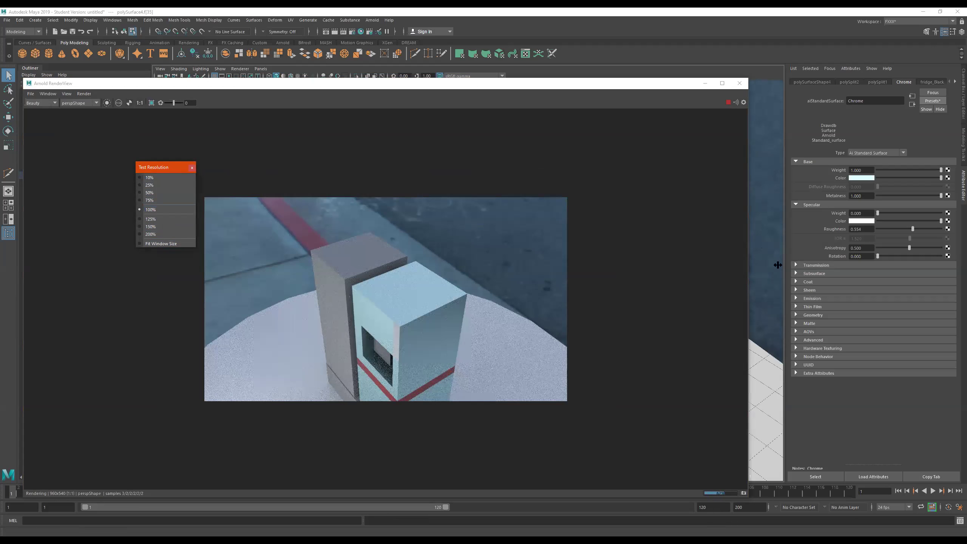
left_click_drag(760, 269, 769, 250, "alt")
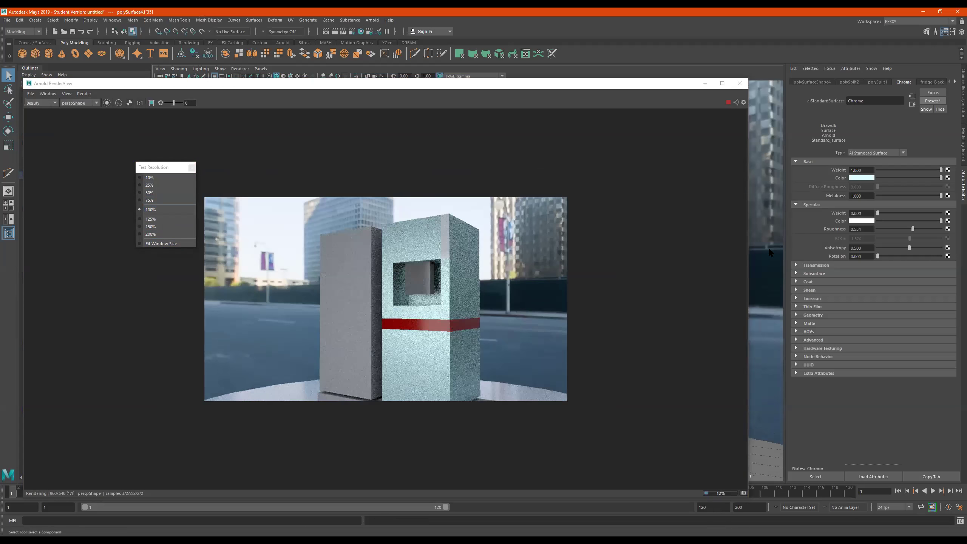
middle_click_drag(769, 250, 762, 230, "alt")
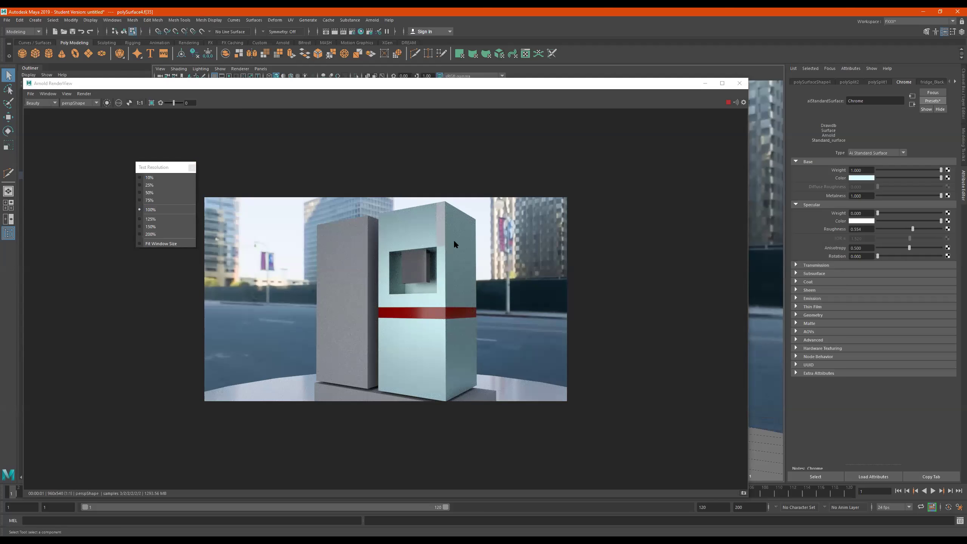
Limit the render to a region around the chrome tower's window opening and lower the Chrome material's specular roughness to about 0.4
left_click(444, 255)
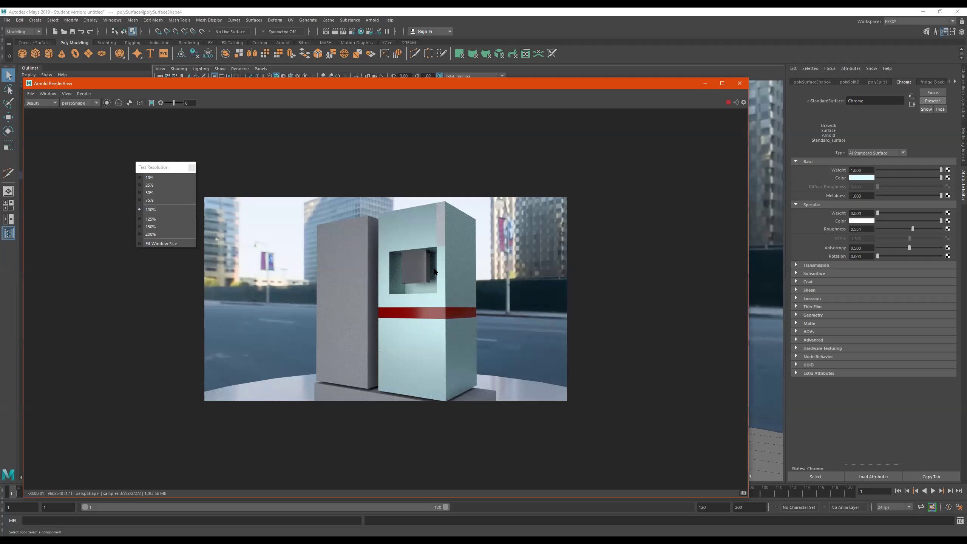
left_click_drag(463, 242, 378, 308, "shift")
left_click(903, 228)
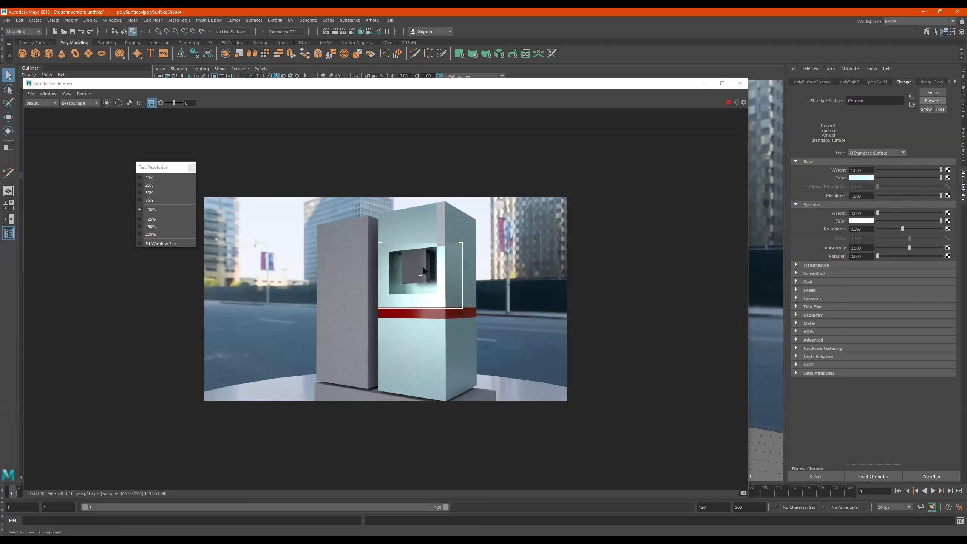
Check the region-only update from a lower angle, clear the render region, and return to a frontal view of both towers
mouse_move(759, 254)
left_mouse_down("alt")
mouse_move(765, 264)
mouse_move(764, 248)
mouse_move(766, 274)
mouse_move(767, 263)
left_mouse_up("alt")
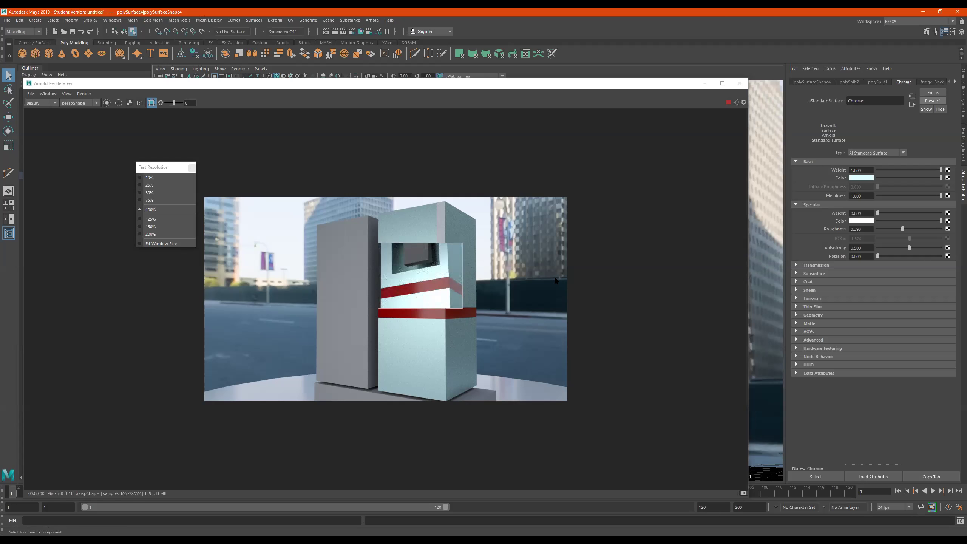
left_click(515, 182)
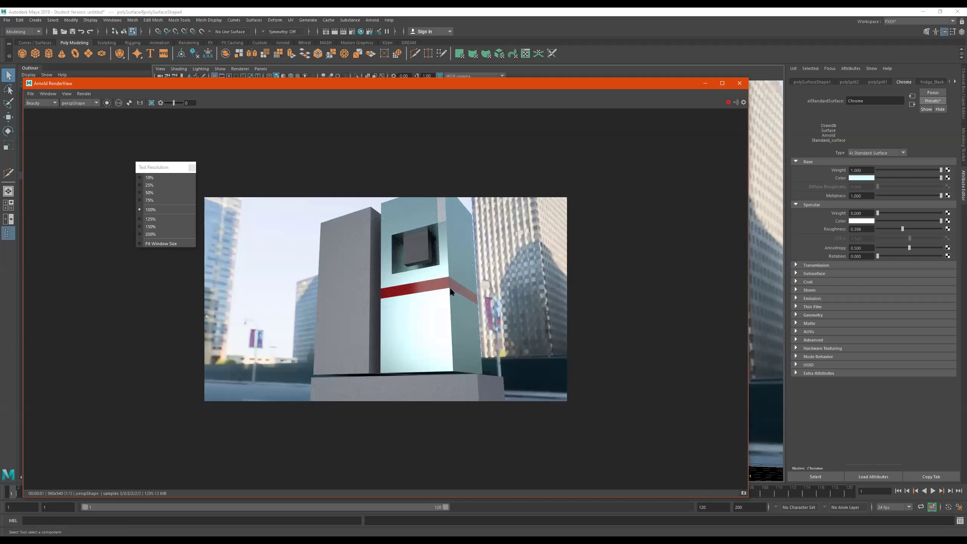
left_click_drag(761, 210, 759, 233, "alt")
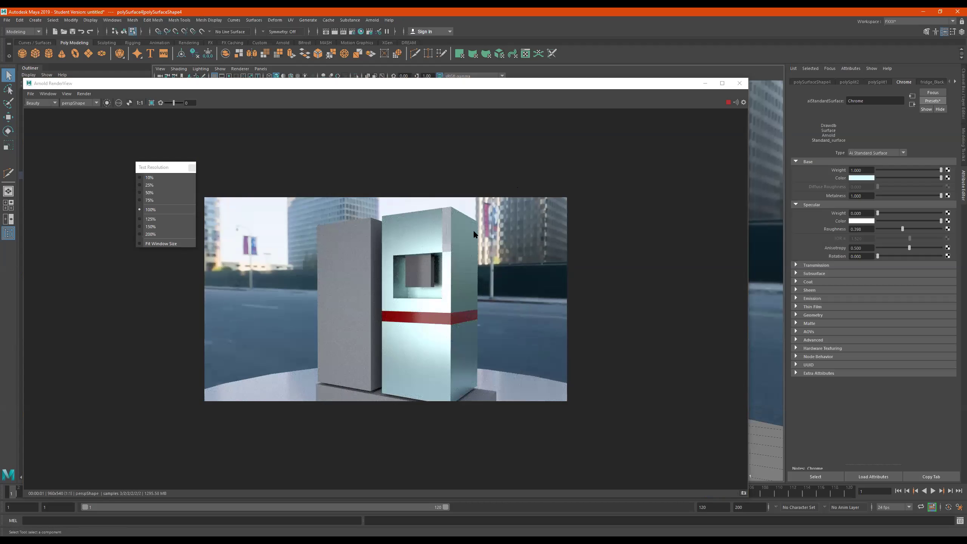
Define a wide render region across both towers' upper parts and set the Chrome material's specular roughness to 0.295
left_click_drag(475, 232, 290, 336)
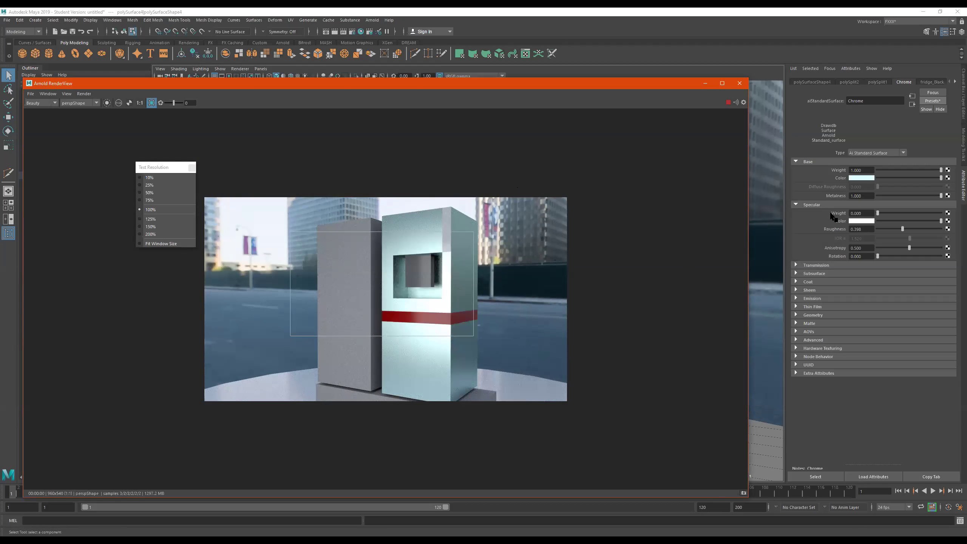
left_click_drag(903, 229, 896, 229)
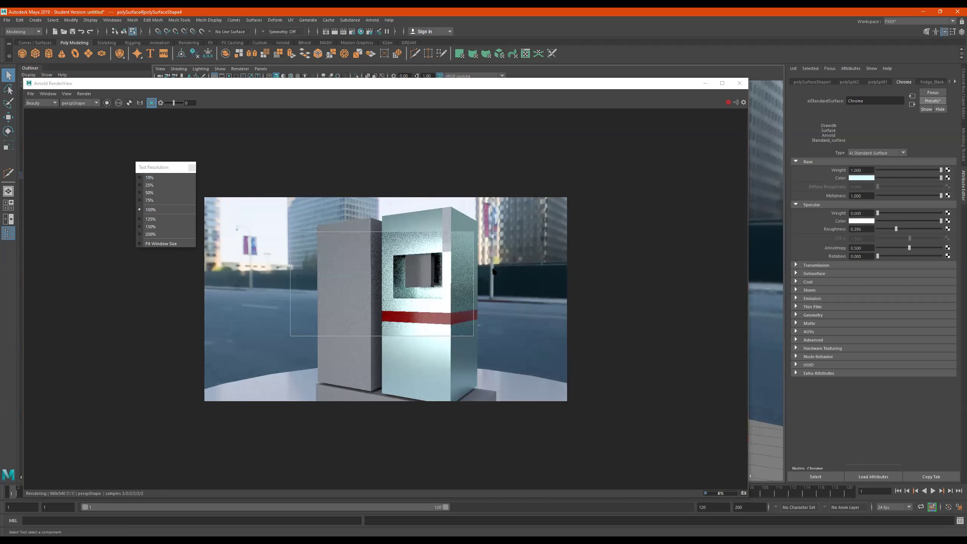
Resize the render region around the chrome tower, tightening it to the front face around the window opening above the red band
left_click_drag(292, 337, 376, 366)
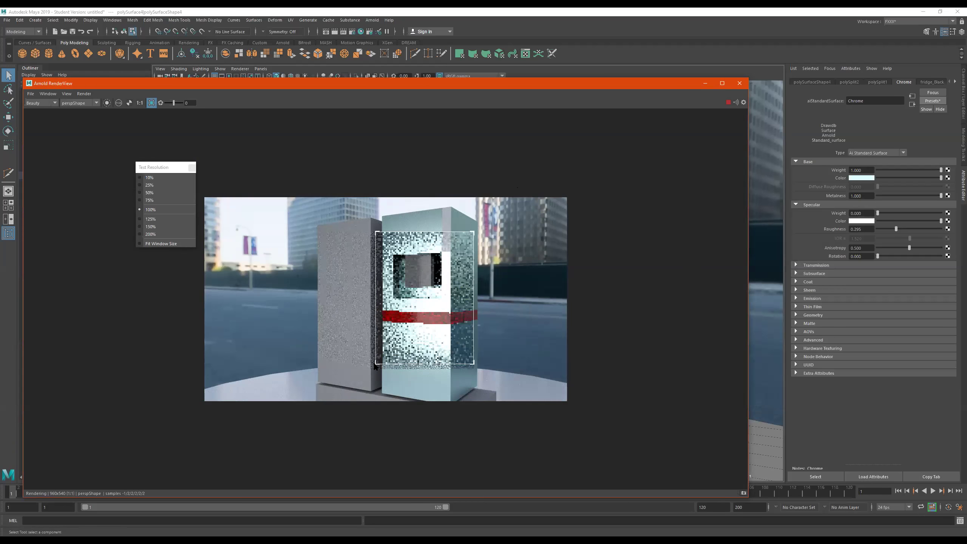
left_click_drag(472, 230, 480, 211)
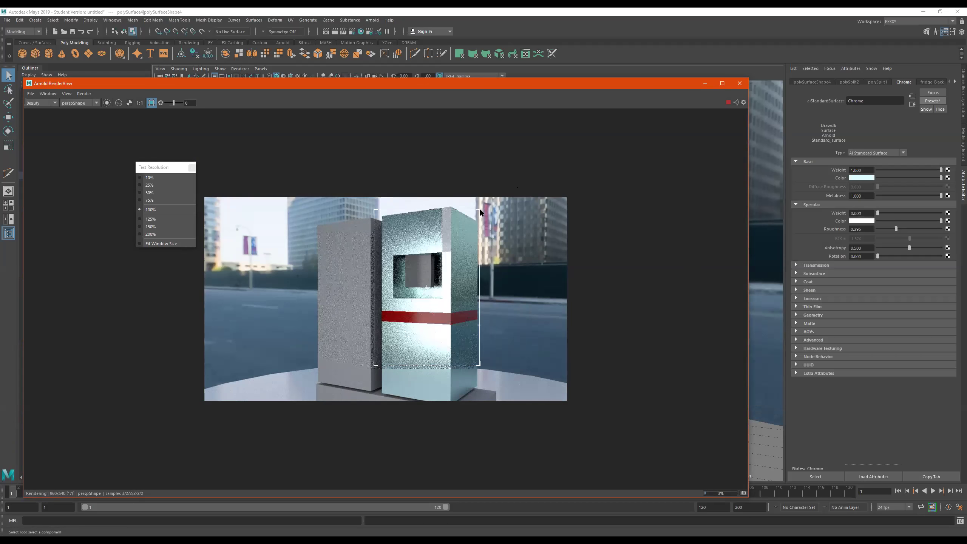
left_click_drag(375, 208, 377, 237)
left_click_drag(478, 226, 449, 230)
left_click_drag(448, 363, 452, 306)
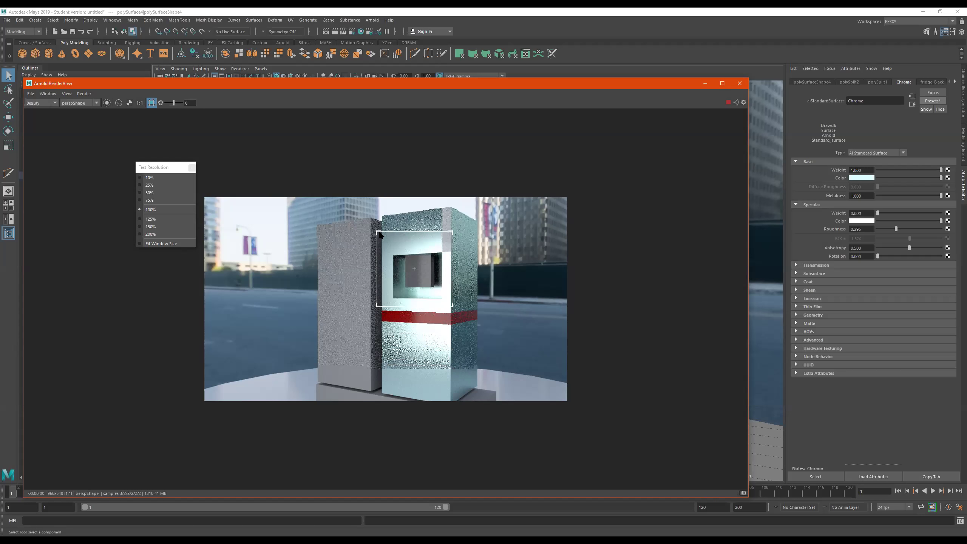
left_click_drag(378, 231, 383, 244)
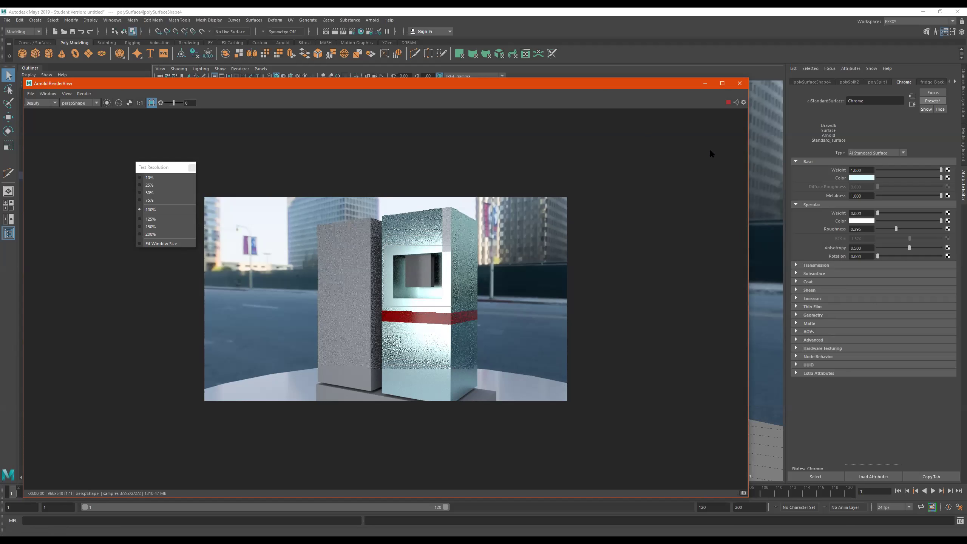
Close the detached test resolution options and stop the live render
left_click(192, 168)
left_click(727, 103)
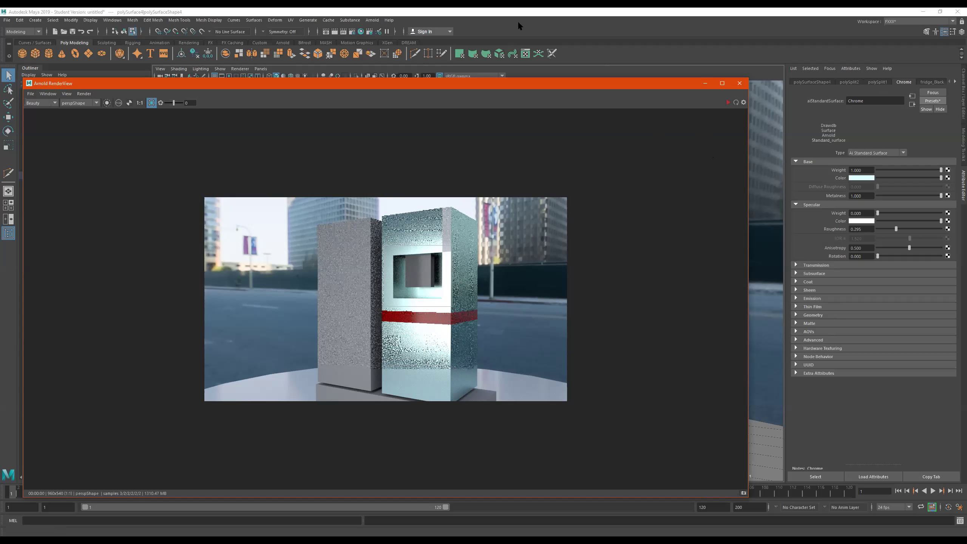